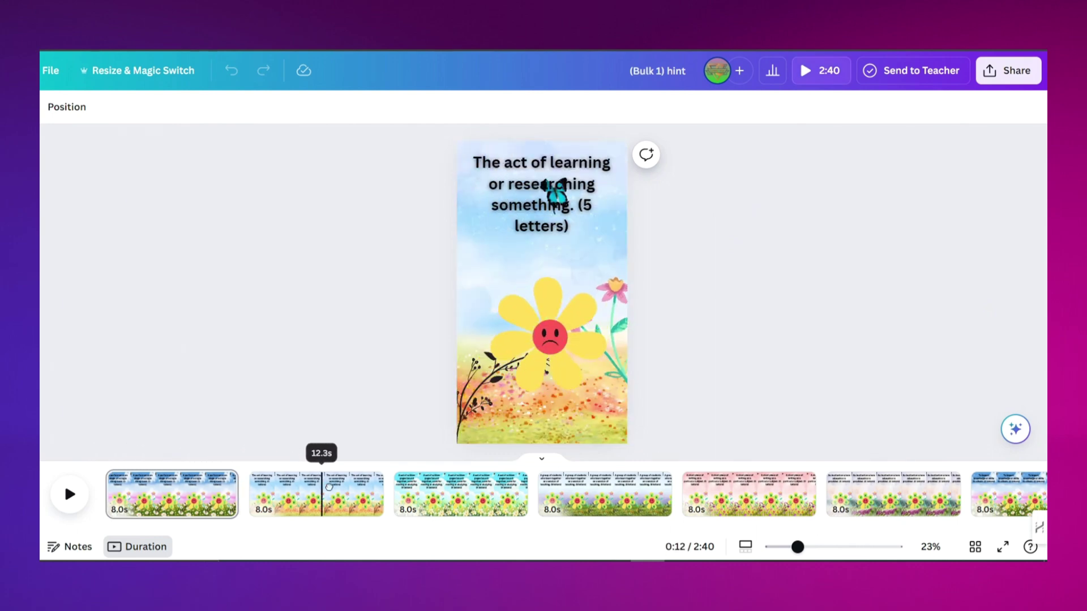
Scrub the timeline through the puzzle pages, then scroll the grid of all 20 pages
left_click_drag(333, 487, 409, 498)
left_click_drag(528, 506, 611, 512)
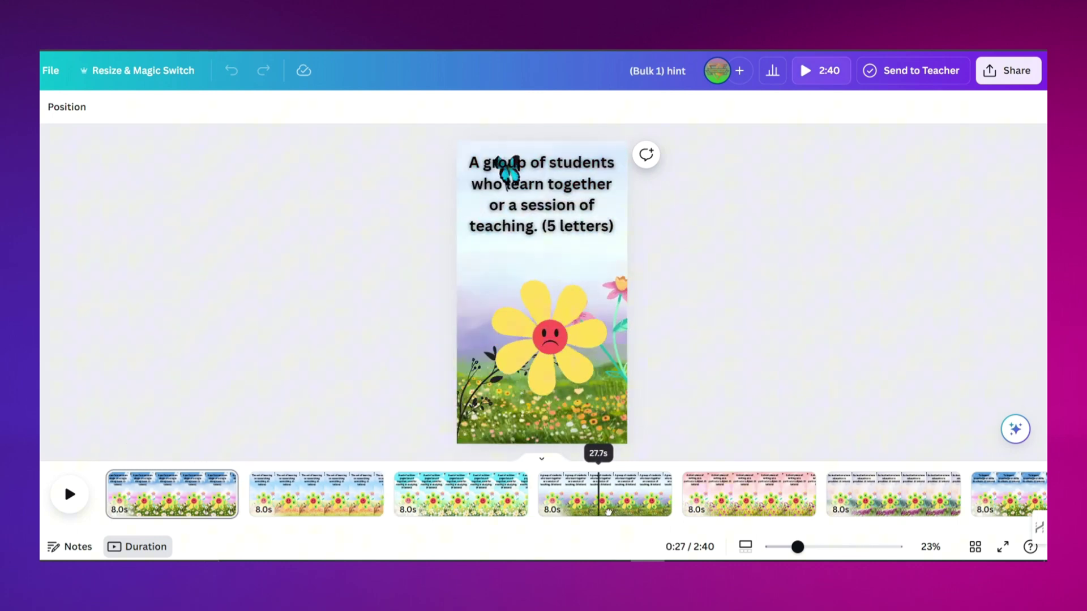
left_click_drag(678, 507, 799, 509)
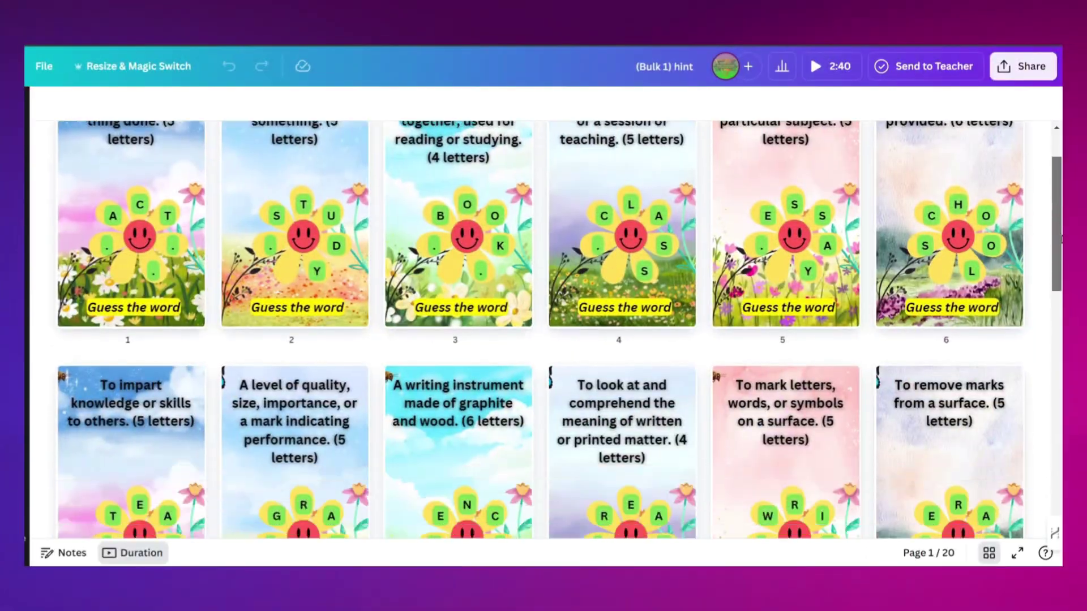
scroll(544, 328, "down", 12)
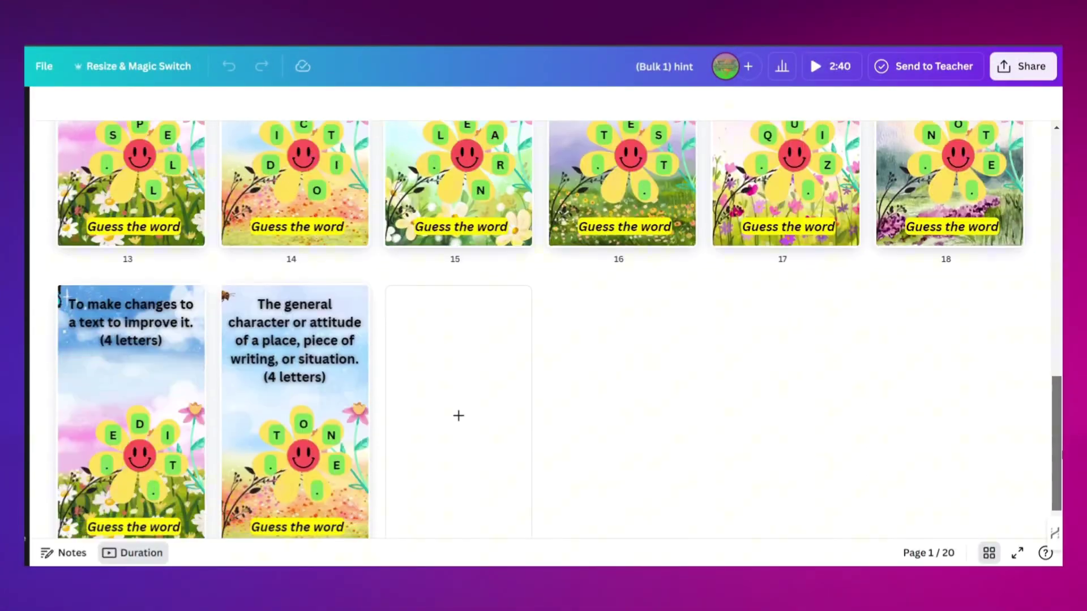
scroll(1060, 320, "up", 8)
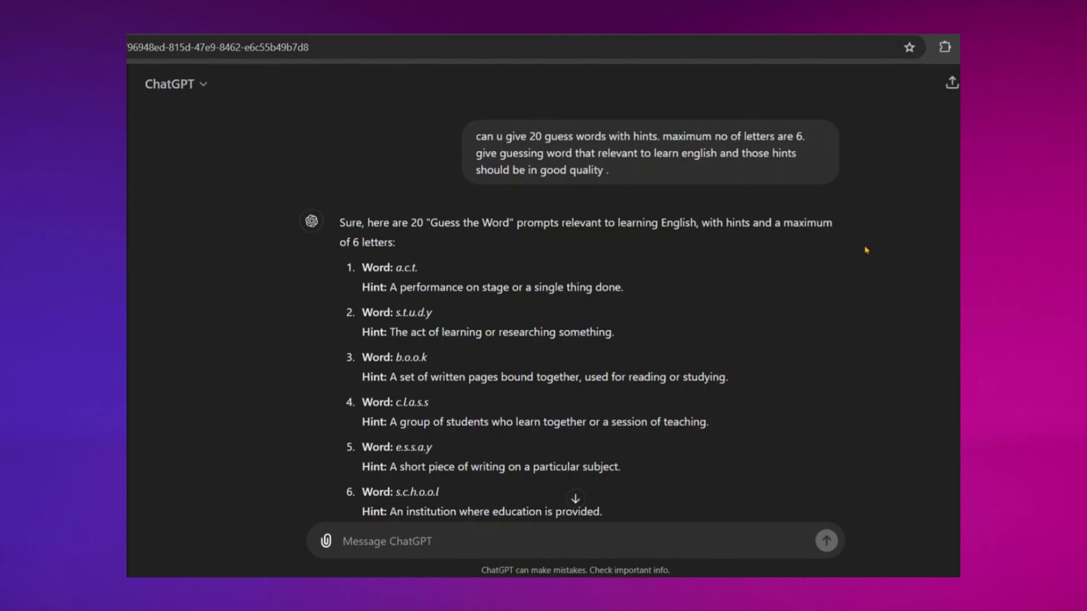
Scroll through ChatGPT's 20 words with hints and the Hint / Letter 1–6 table
scroll(865, 250, "down", 11)
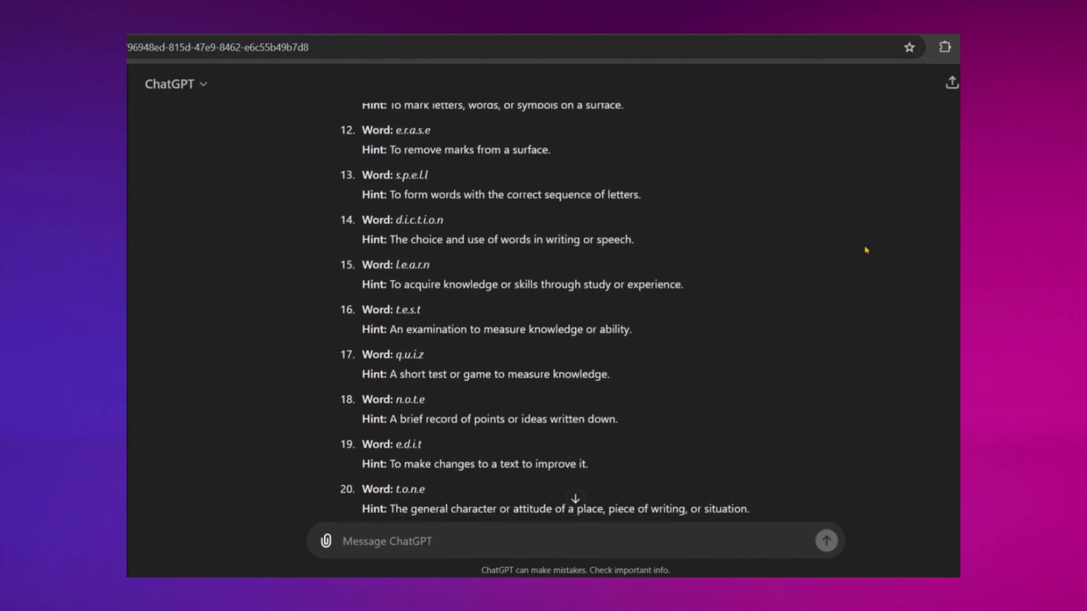
scroll(866, 250, "down", 5)
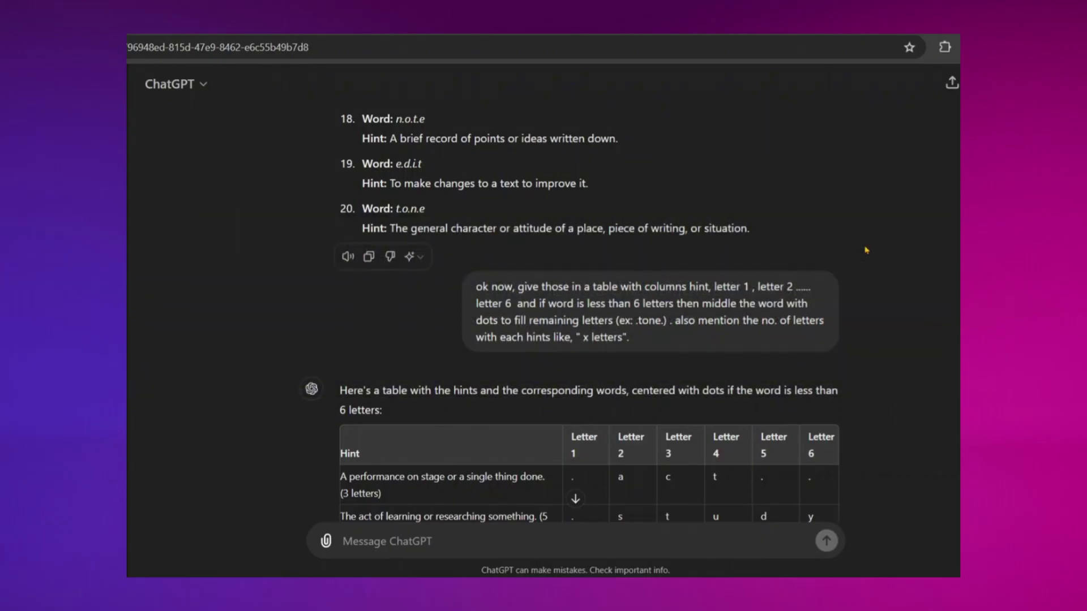
scroll(866, 249, "down", 3)
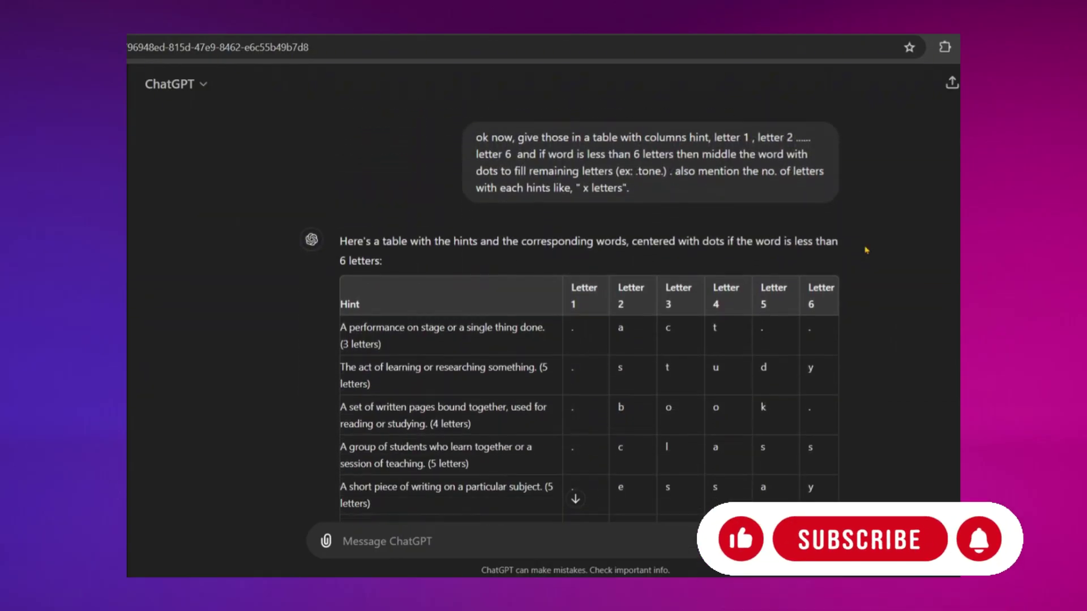
scroll(865, 250, "down", 7)
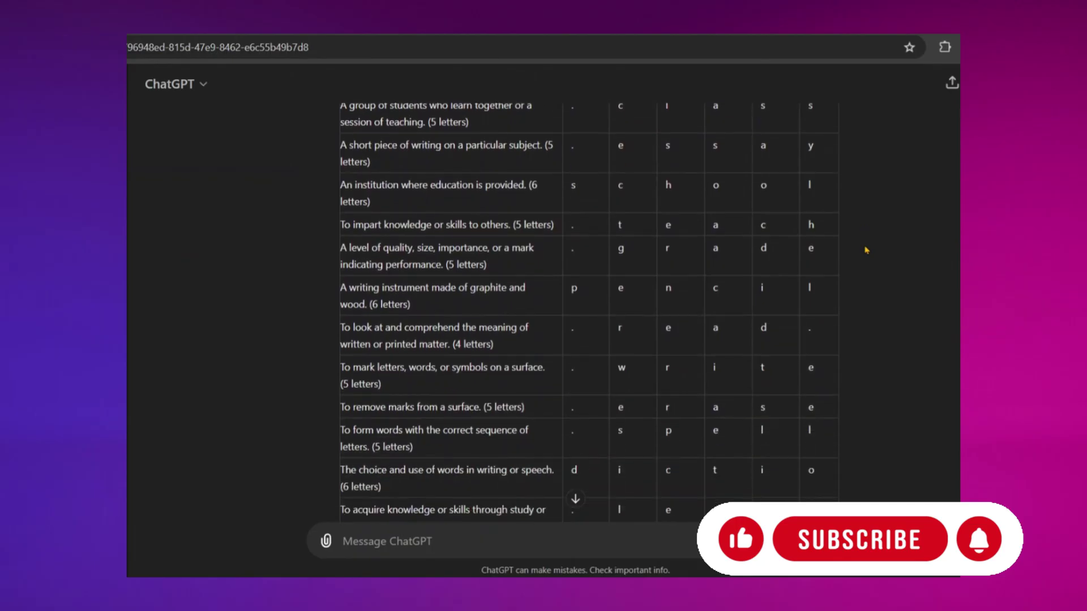
scroll(866, 249, "down", 5)
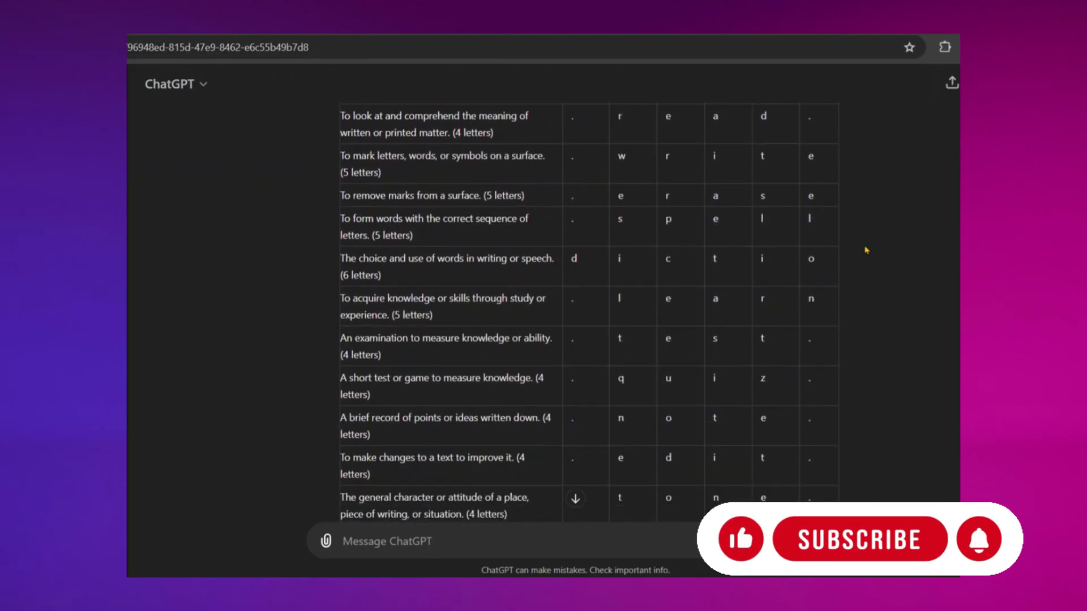
scroll(866, 249, "down", 3)
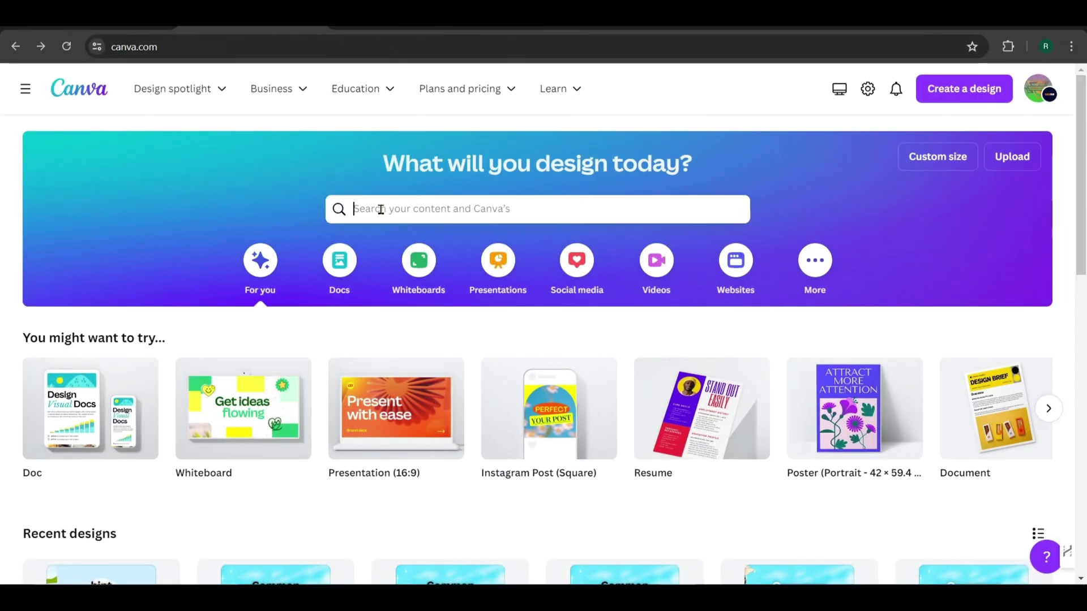
Search 'youtube shorts' and create a blank YouTube Shorts design
left_click(381, 210)
type("youtube shor")
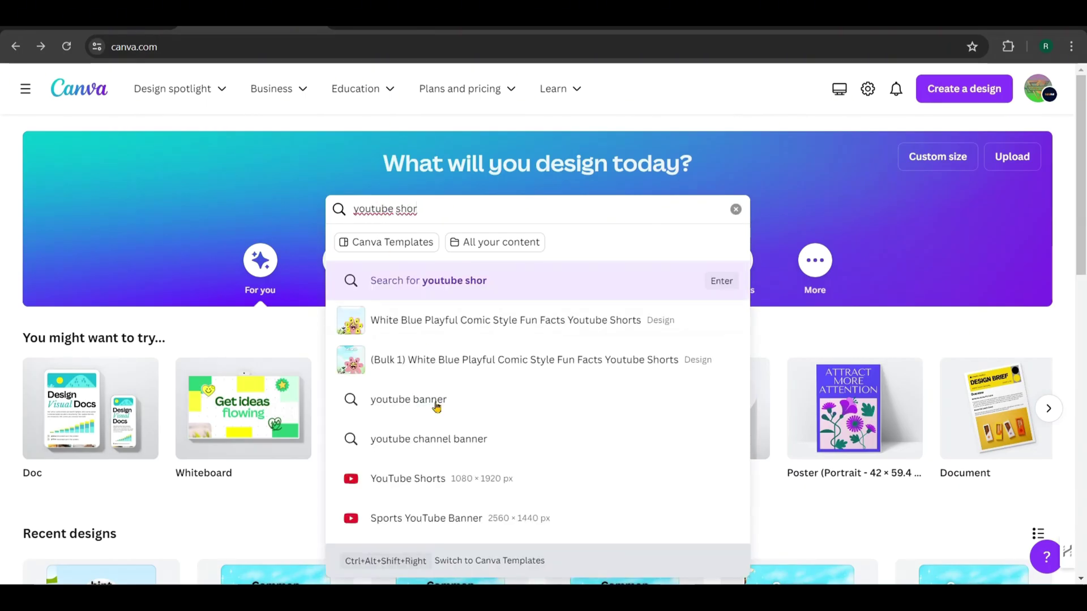
left_click(445, 479)
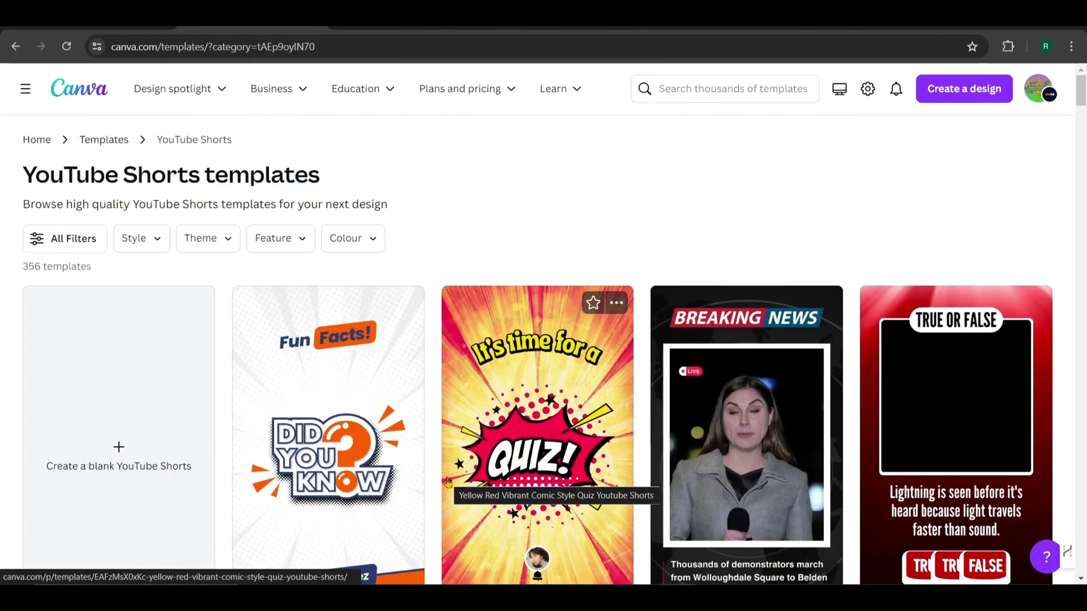
scroll(409, 278, "down", 12)
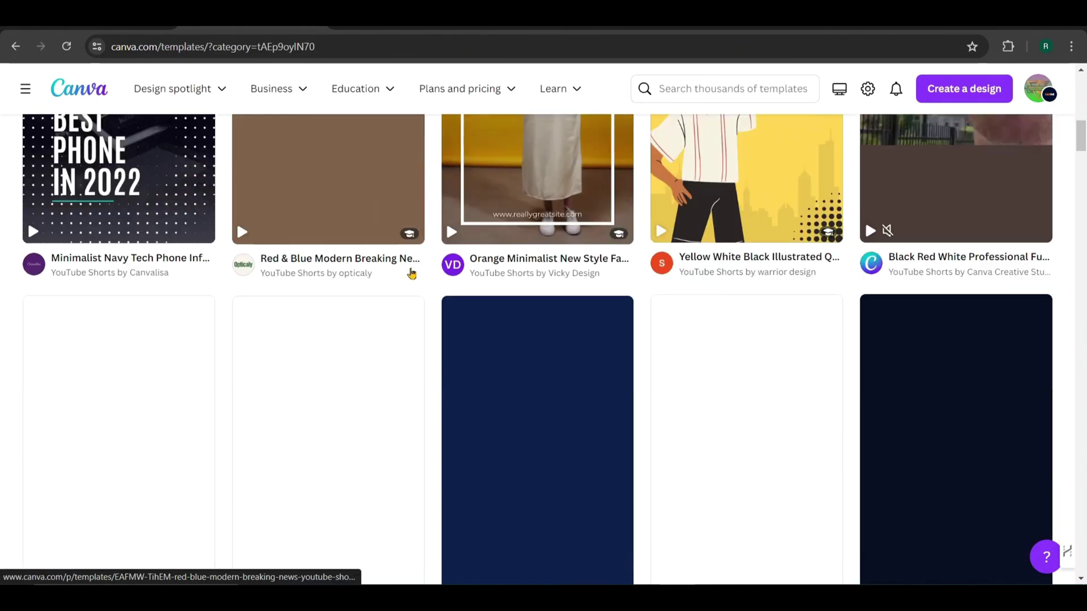
scroll(411, 274, "up", 12)
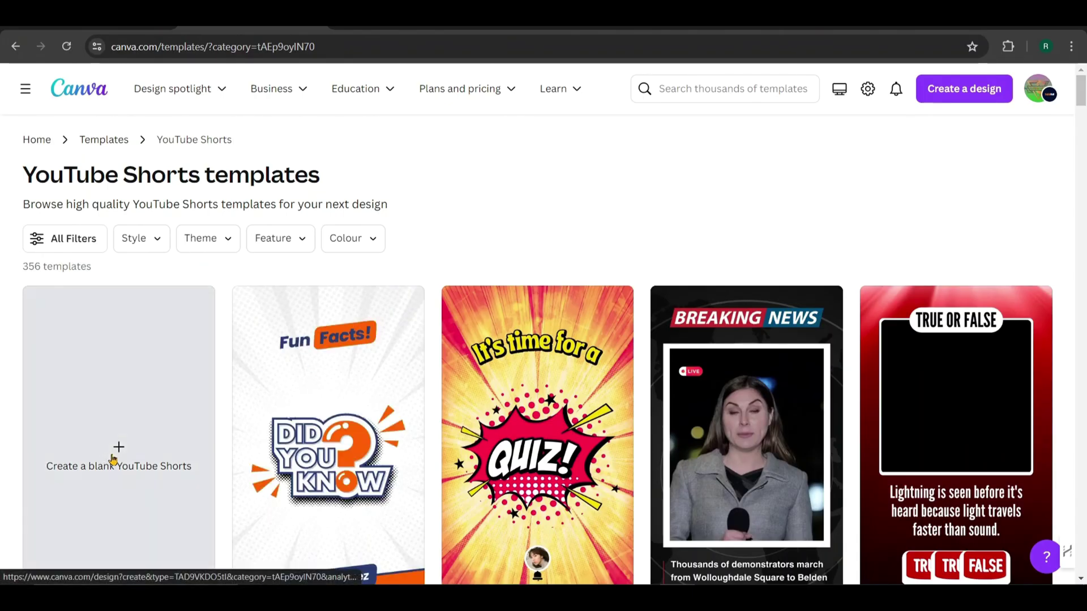
scroll(121, 449, "down", 1)
left_click(121, 450)
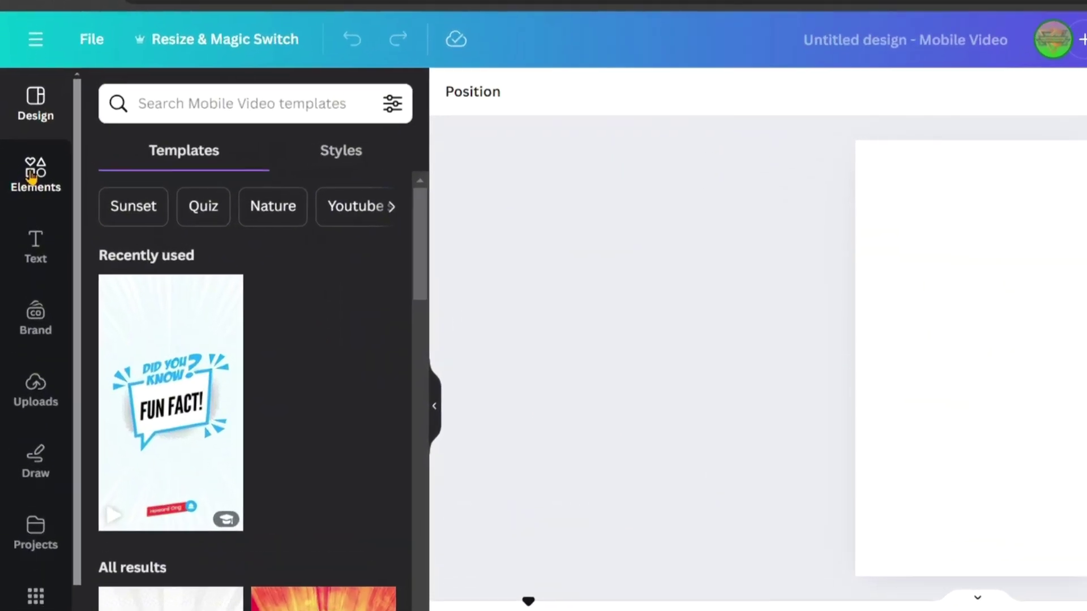
Search Elements for 'flower' and show all flower graphics
left_click(23, 179)
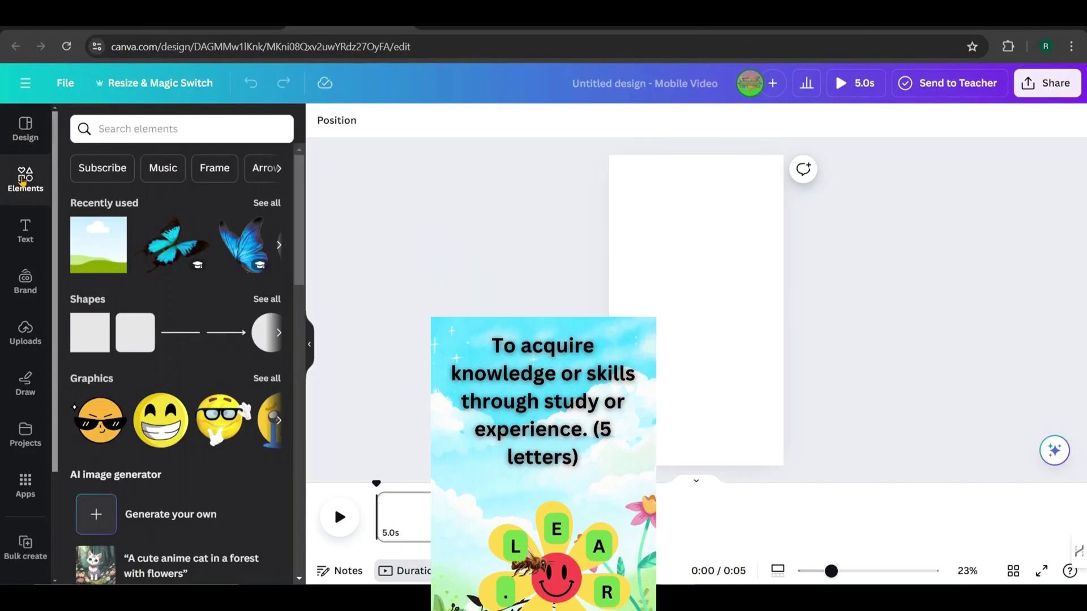
left_click(88, 136)
type("flower")
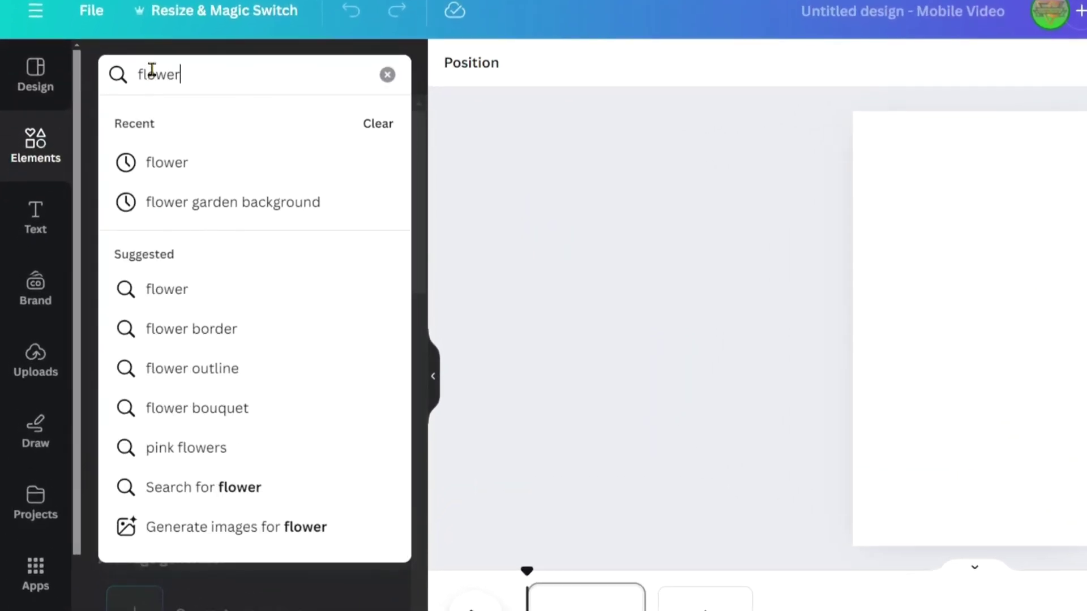
left_click(181, 162)
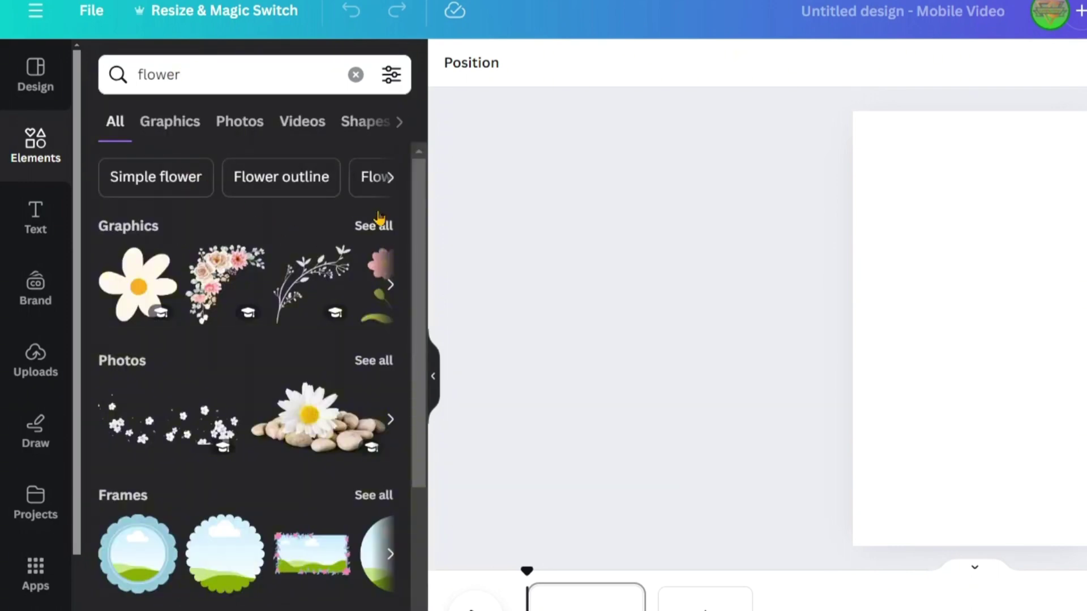
left_click(378, 226)
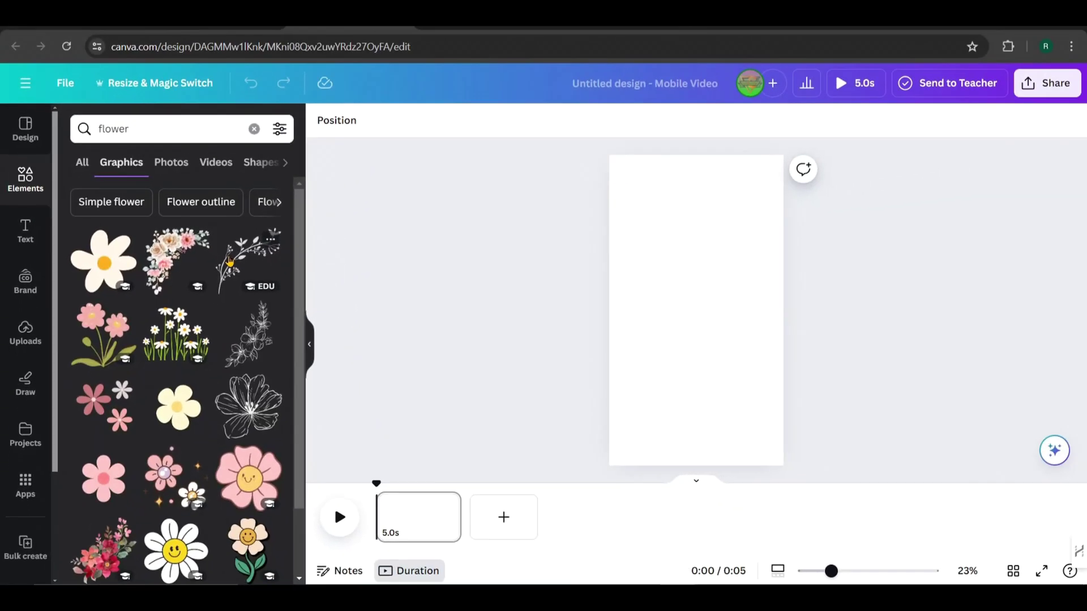
scroll(302, 268, "down", 8)
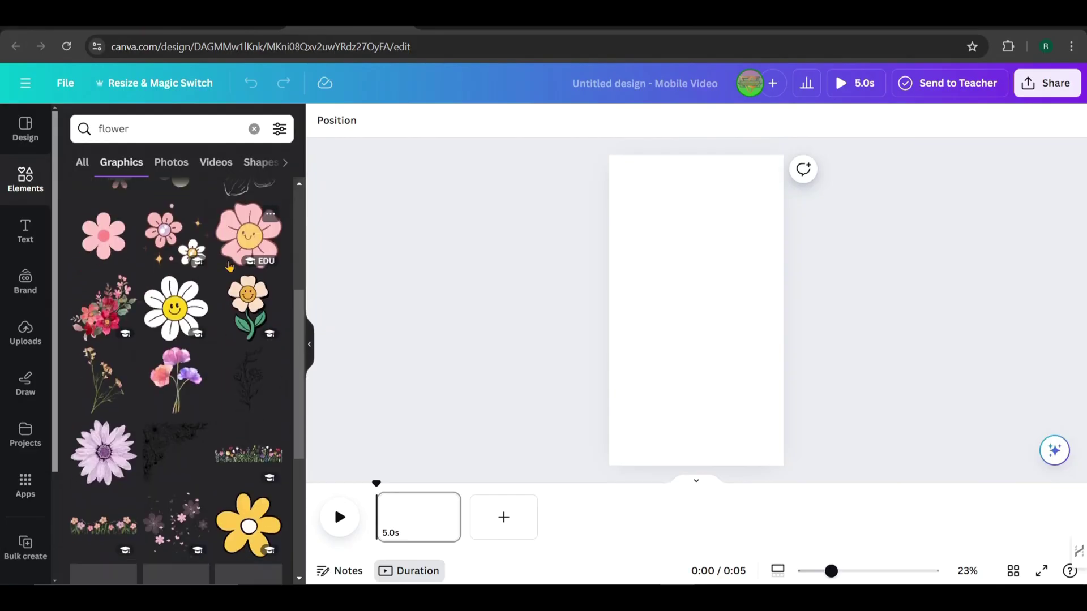
scroll(229, 266, "up", 8)
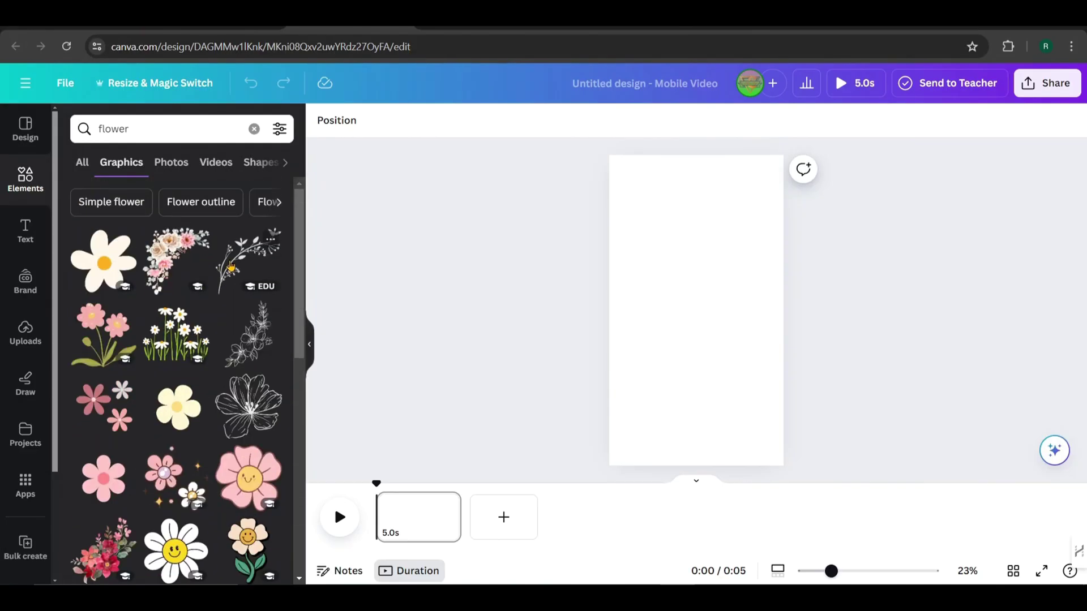
Add the black flower-branch graphic, enlarge it and place it in the bottom-left corner
left_click(231, 266)
left_click_drag(660, 347, 615, 390)
left_click_drag(669, 316, 660, 391)
List more flower graphics like the orange flower via See more like this
scroll(179, 278, "down", 5)
scroll(179, 279, "down", 2)
scroll(179, 279, "down", 3)
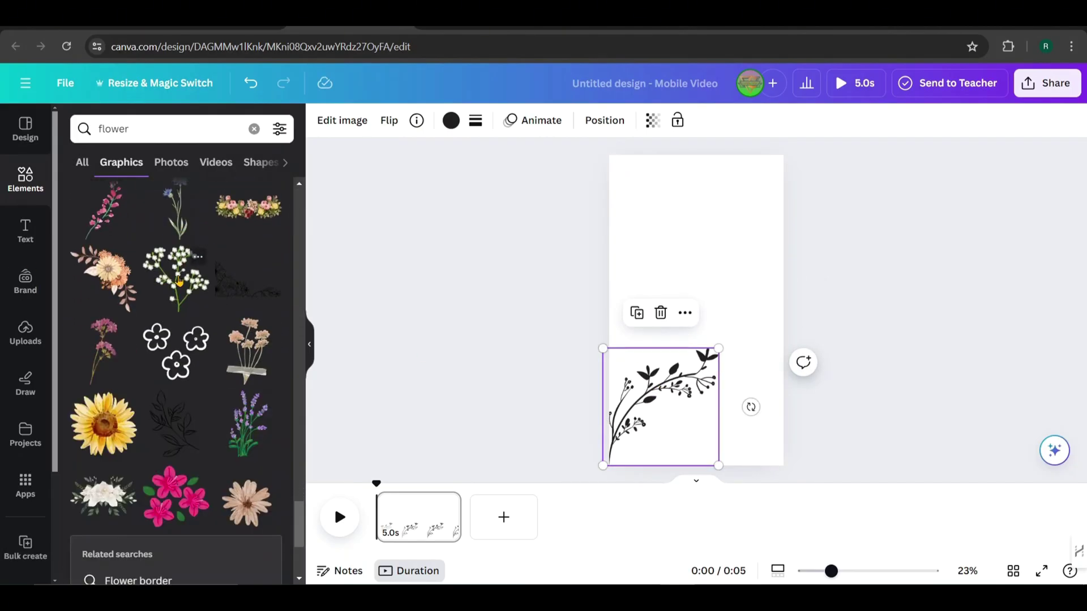
scroll(179, 278, "down", 7)
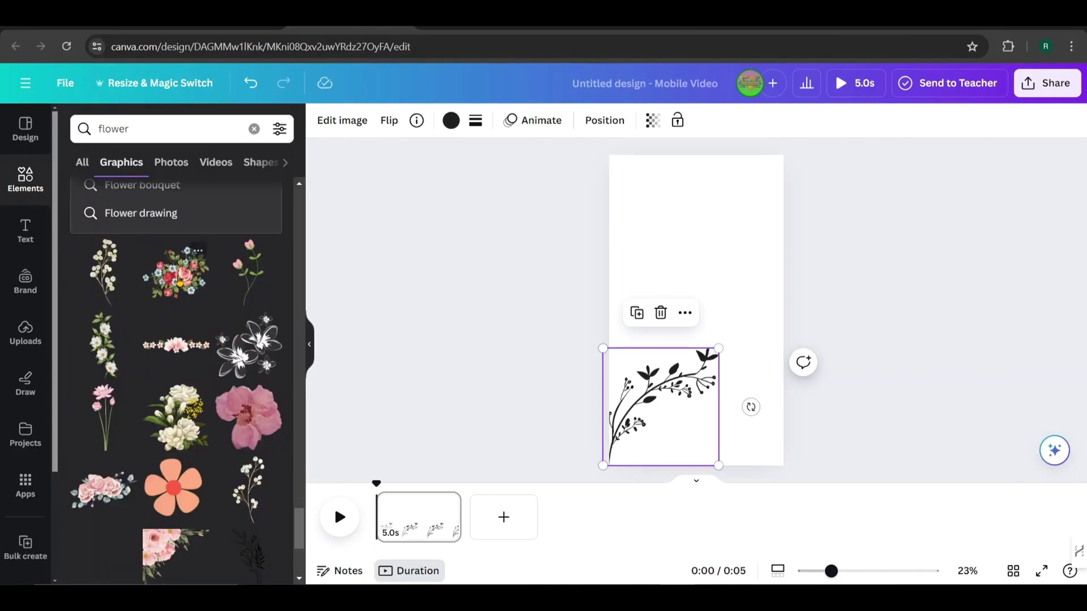
scroll(179, 278, "down", 4)
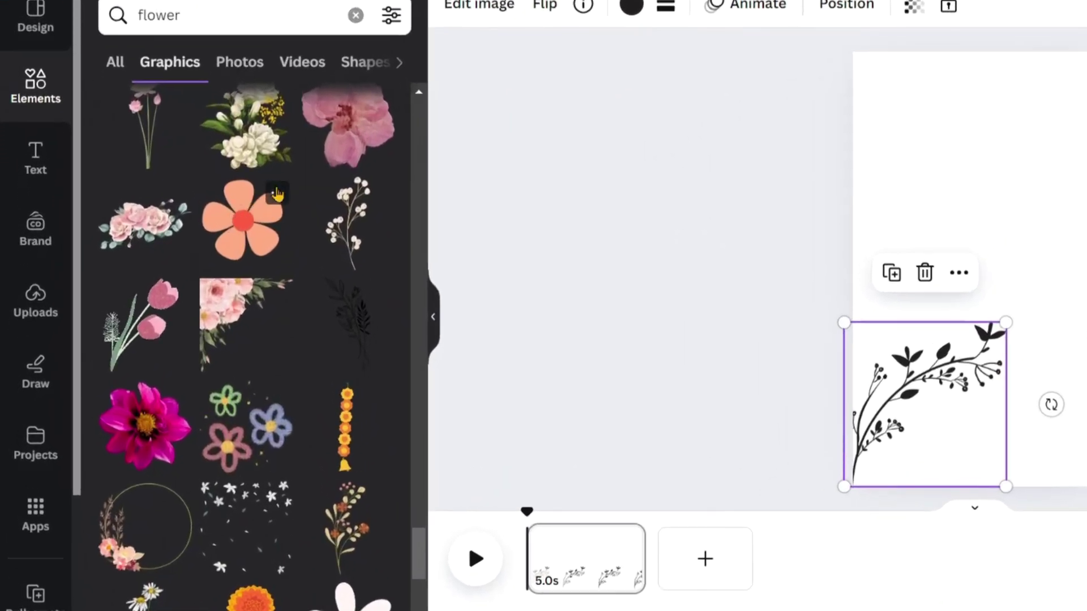
left_click(228, 233)
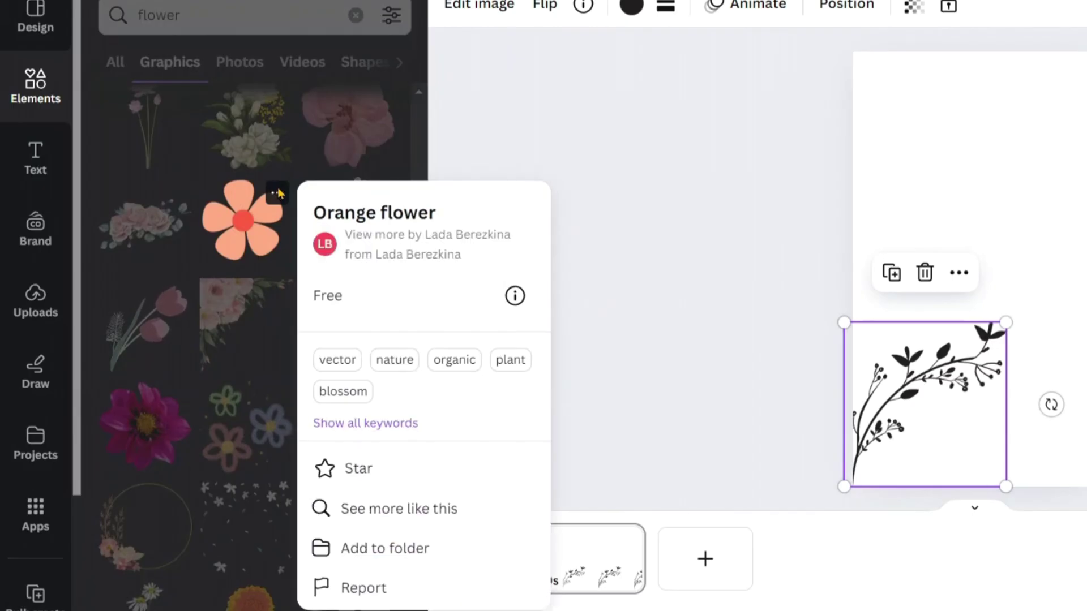
left_click(399, 512)
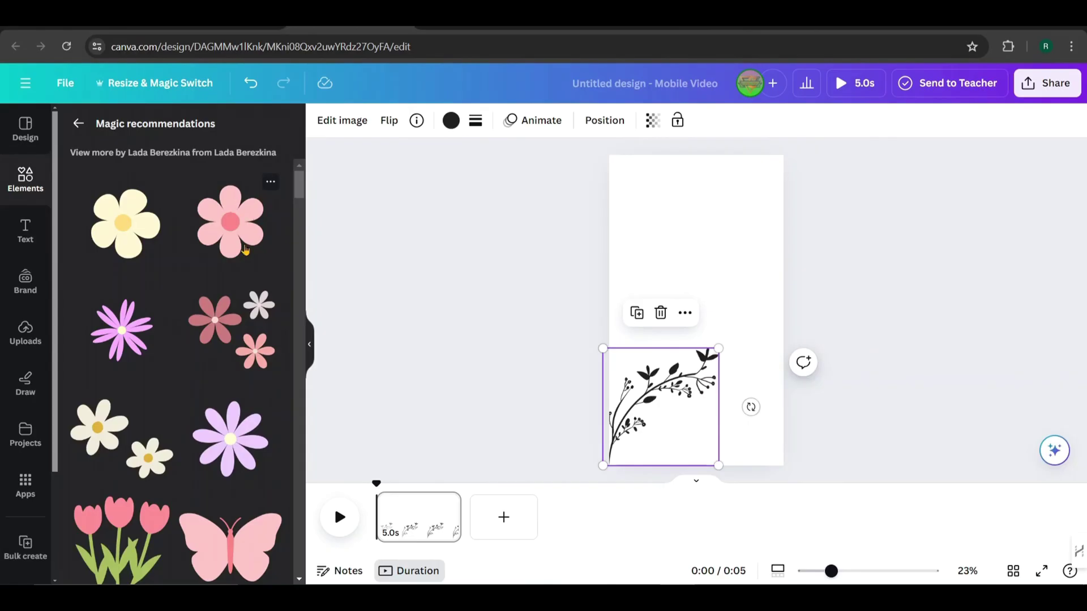
scroll(264, 188, "down", 5)
scroll(189, 252, "down", 15)
scroll(187, 261, "down", 15)
scroll(119, 338, "up", 2)
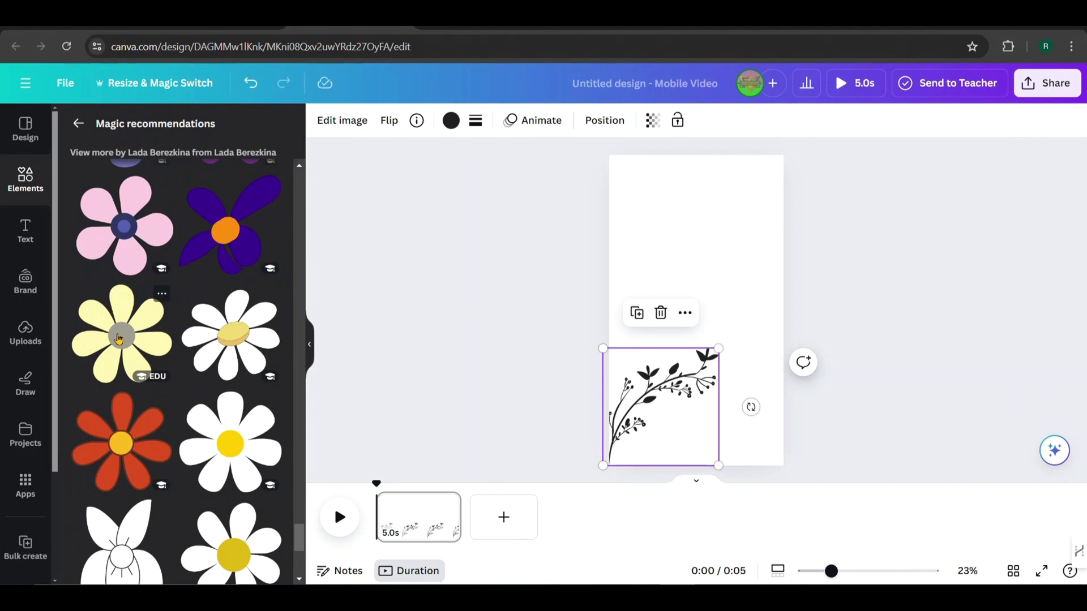
Add the yellow daisy with grey centre, enlarge it and move it lower
left_click(119, 339)
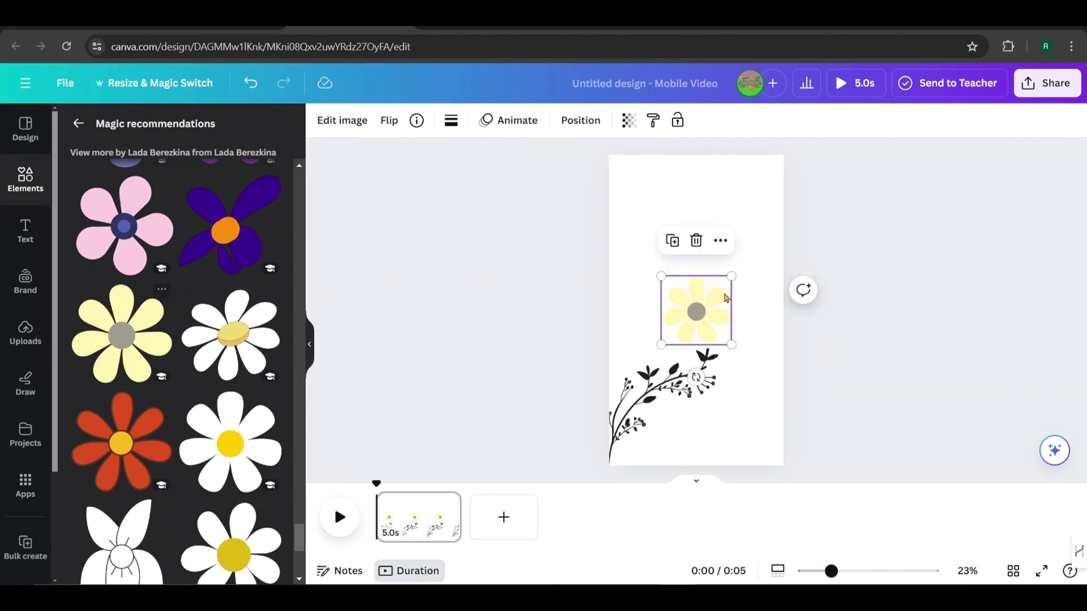
left_click_drag(733, 348, 740, 356)
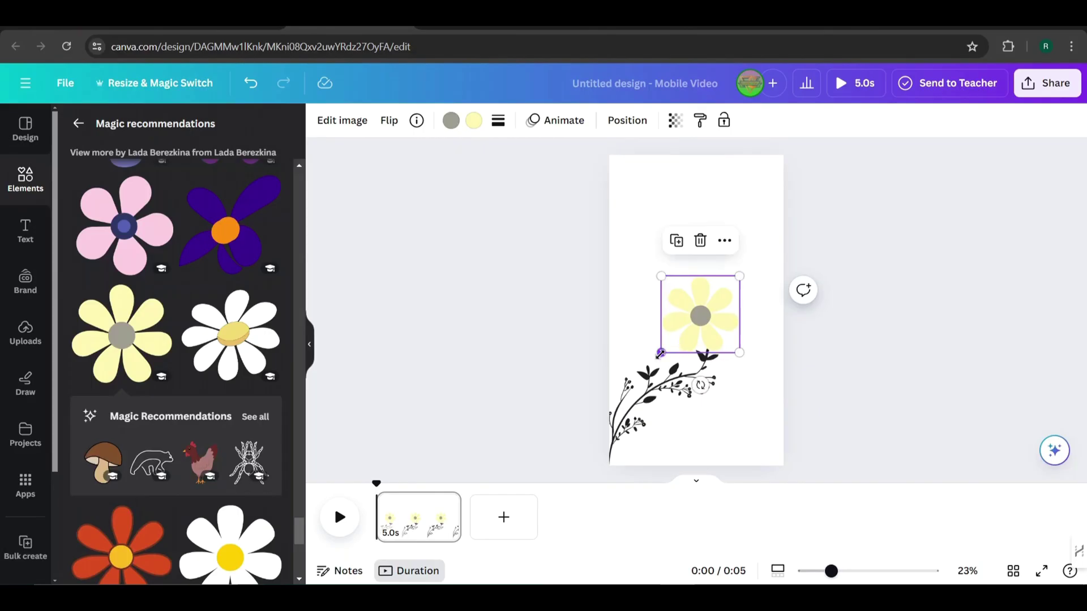
left_click_drag(661, 352, 623, 396)
left_click_drag(692, 339, 718, 361)
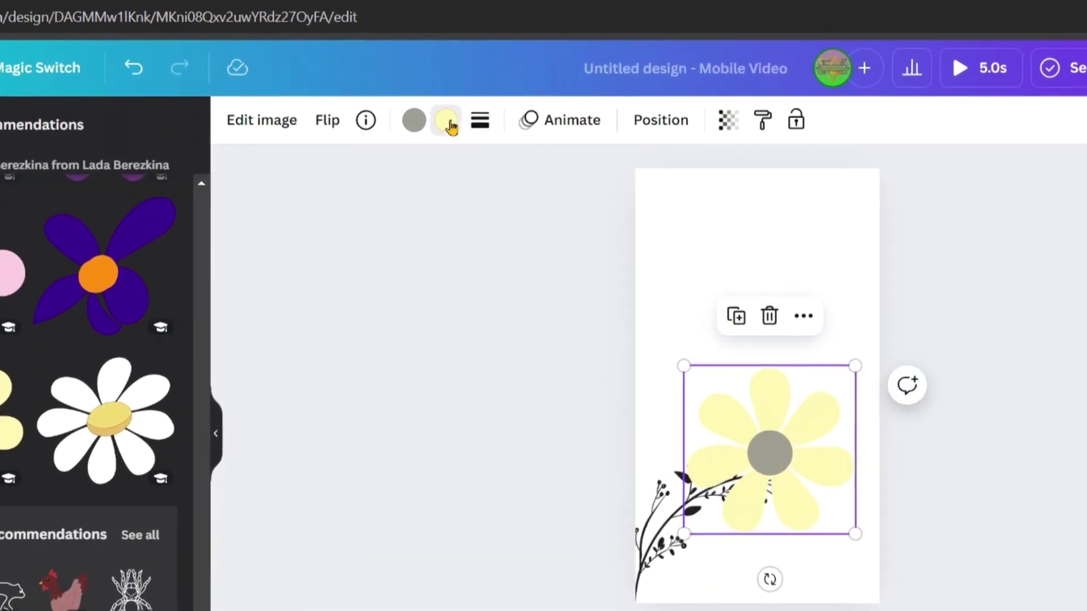
Recolour the daisy's petals to the bright default yellow
left_click(446, 121)
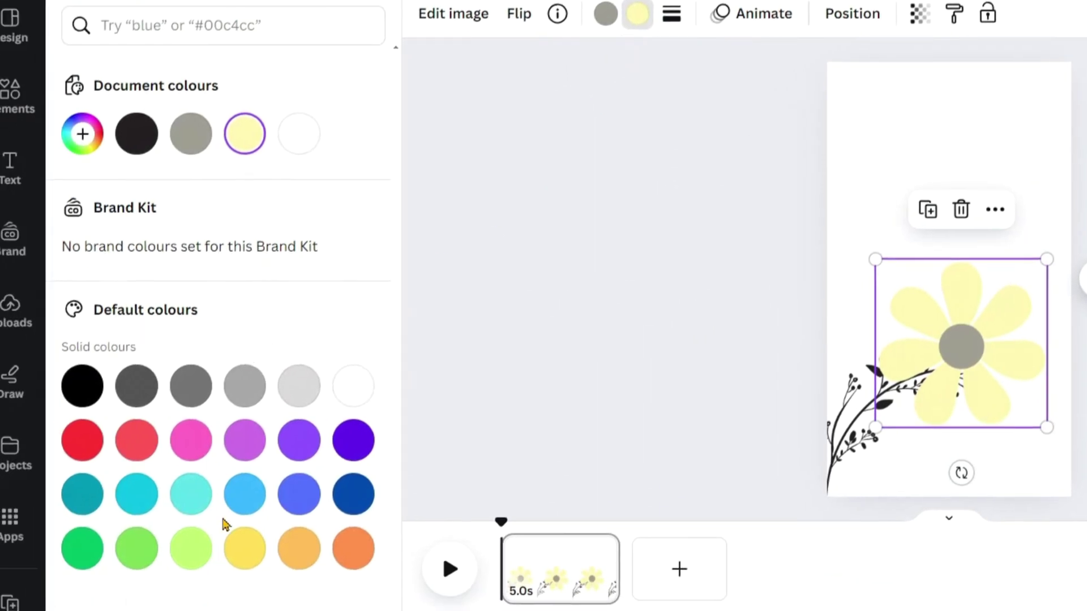
left_click(244, 552)
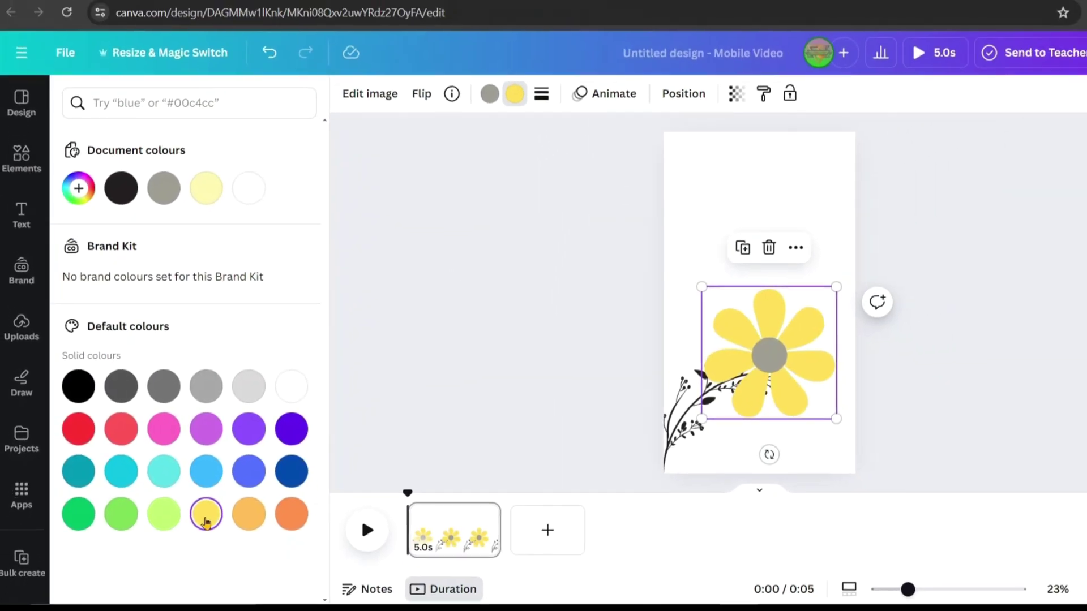
key("Escape")
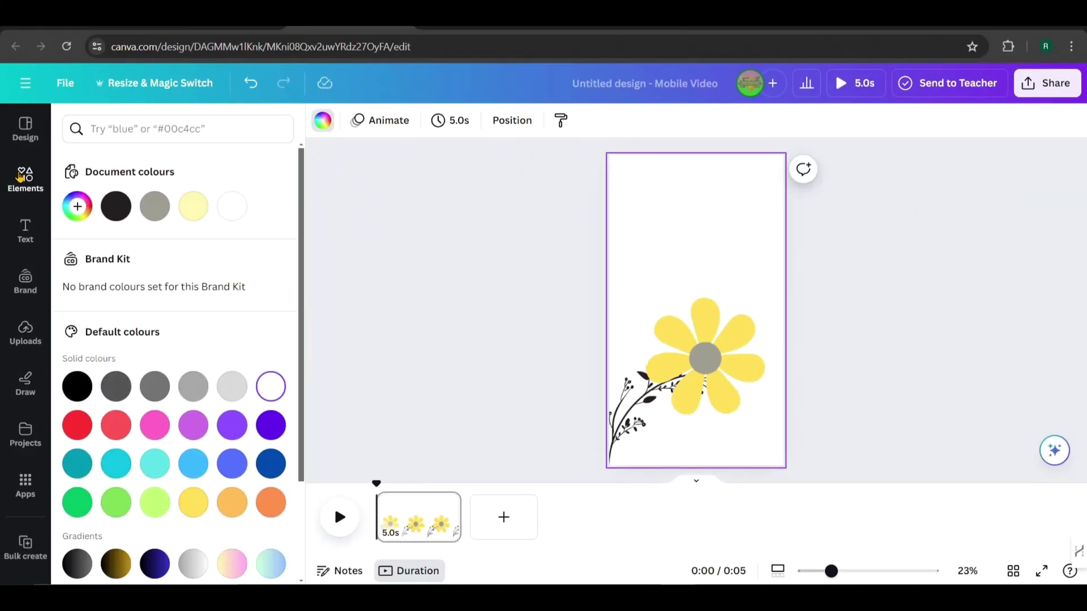
left_click(21, 176)
Add a frowning face from the 'sad emoji' graphics and shrink it onto the daisy's grey centre
left_click(112, 129)
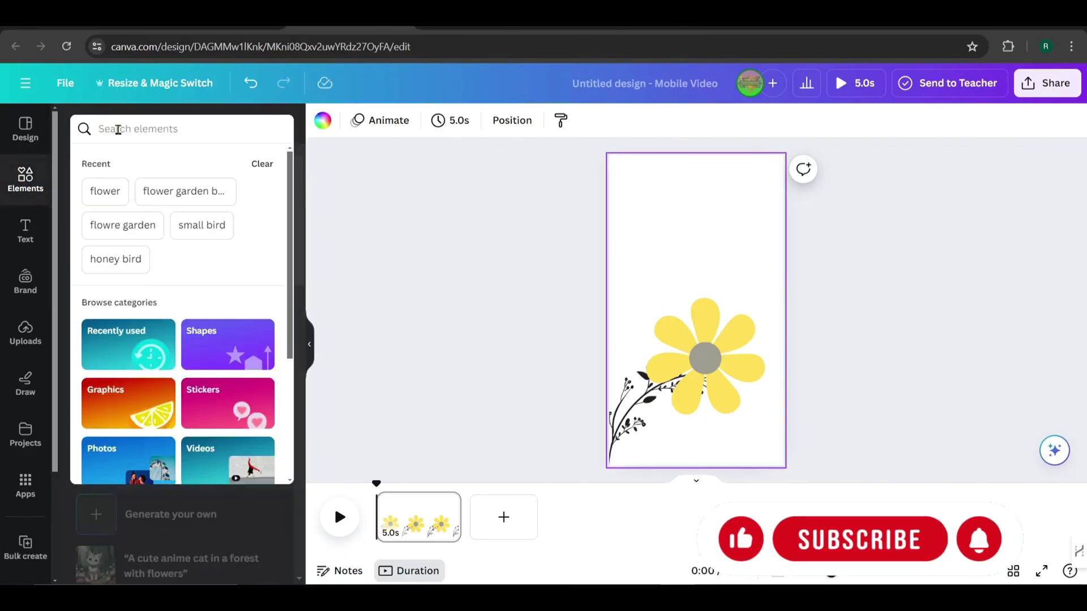
type("sad emoji")
key("Return")
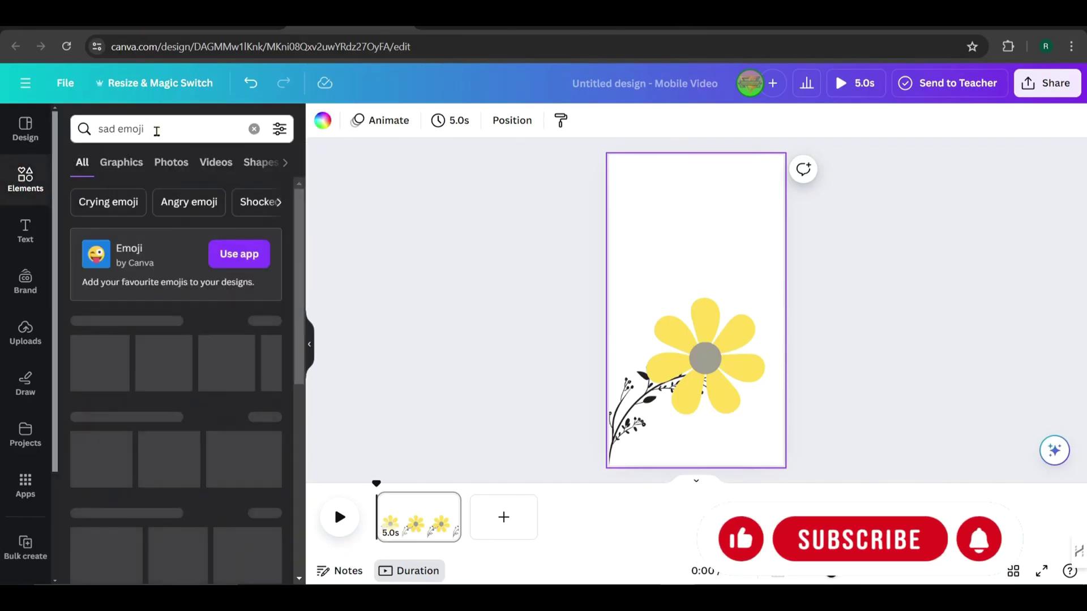
scroll(154, 302, "down", 1)
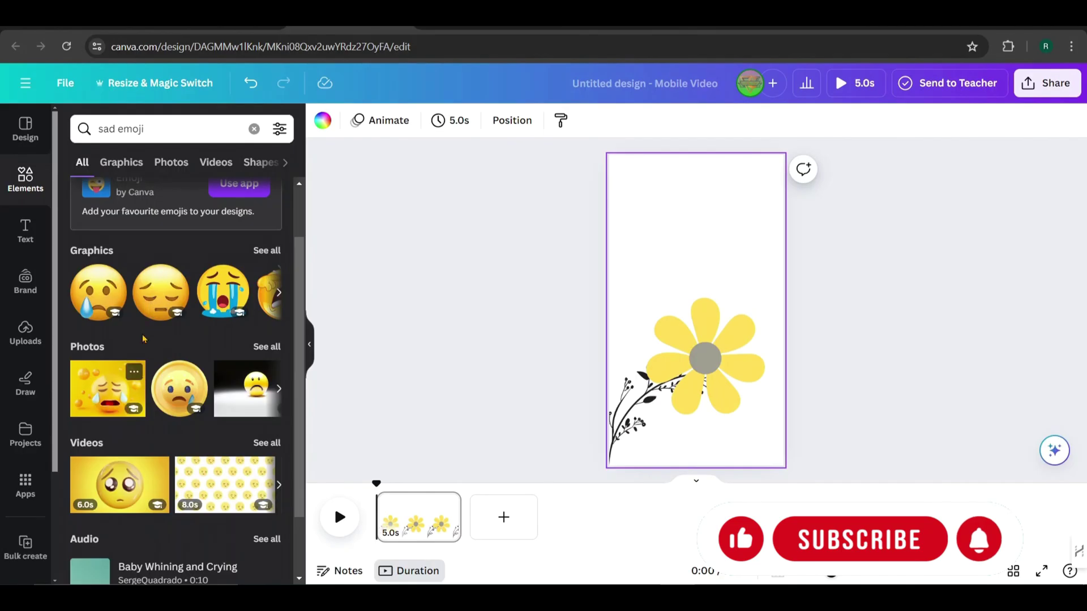
left_click(267, 250)
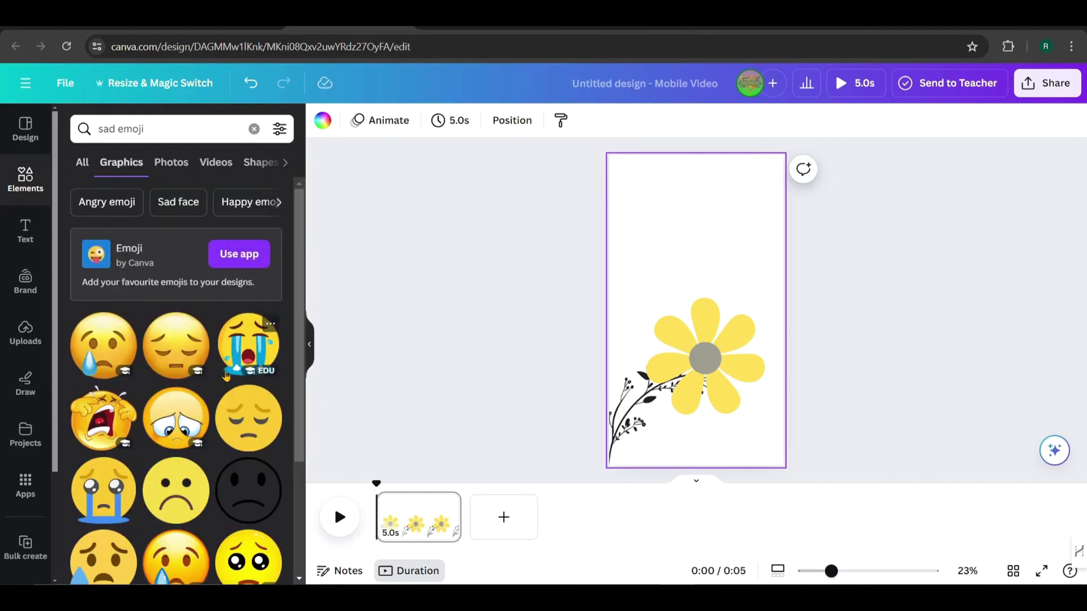
scroll(180, 434, "down", 1)
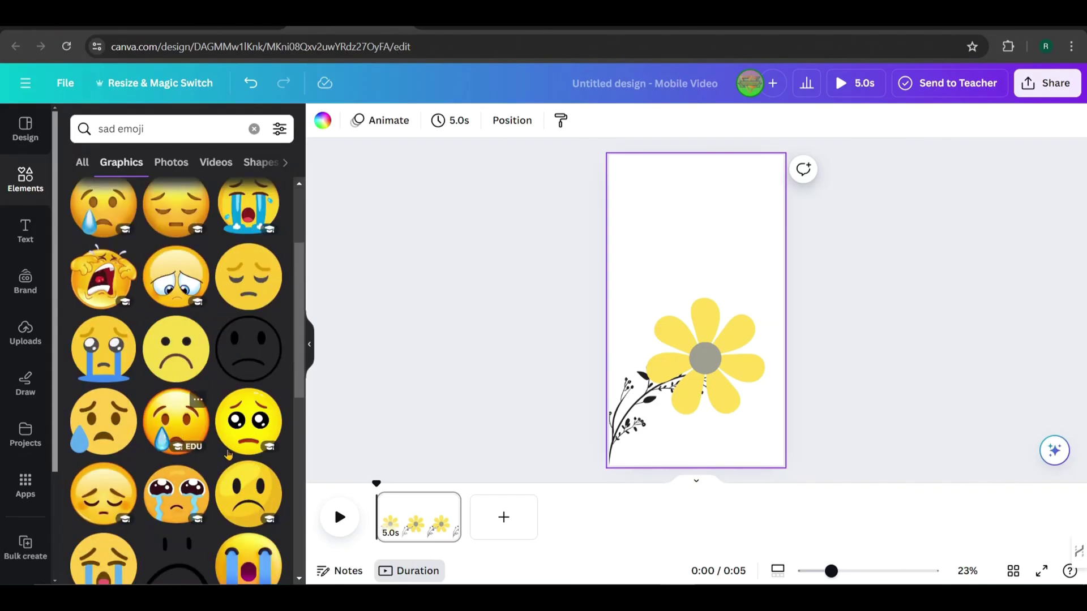
left_click(244, 501)
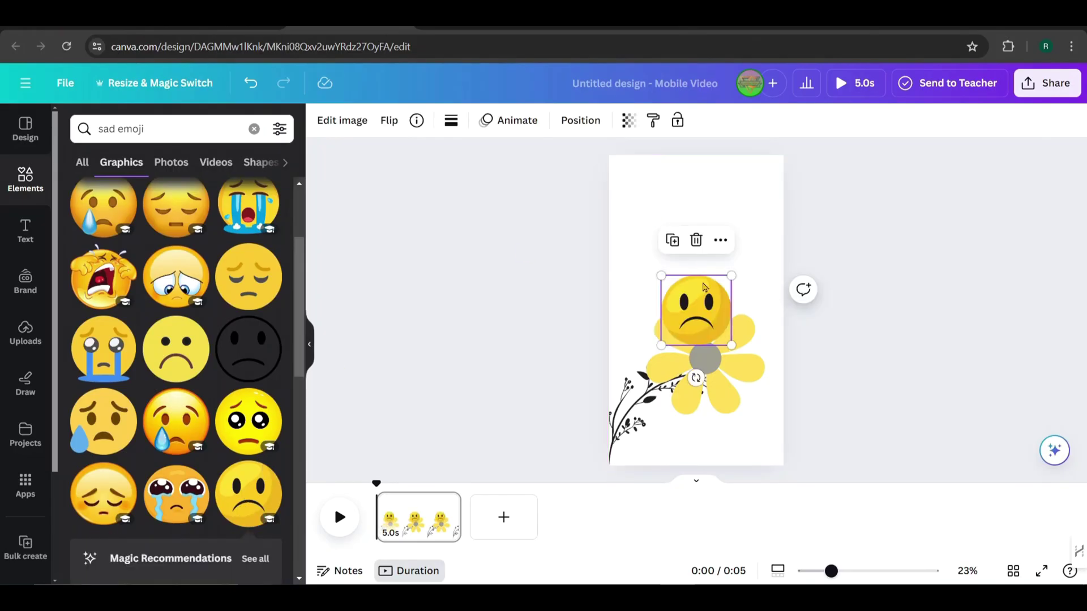
left_click_drag(669, 350, 705, 355)
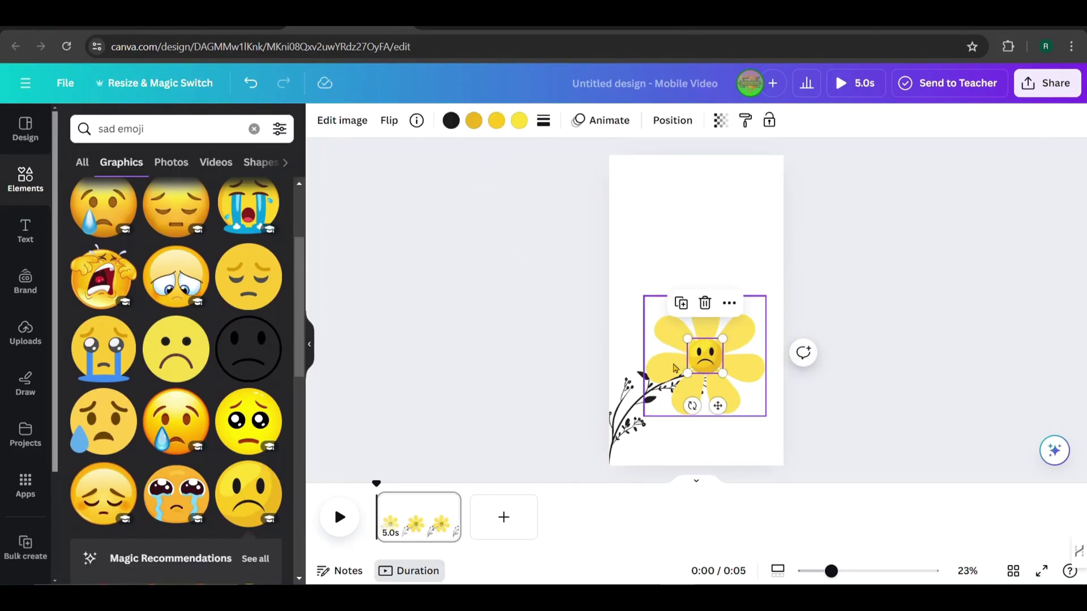
Nudge the sad emoji up on the daisy's centre and turn its face red
left_click(657, 375)
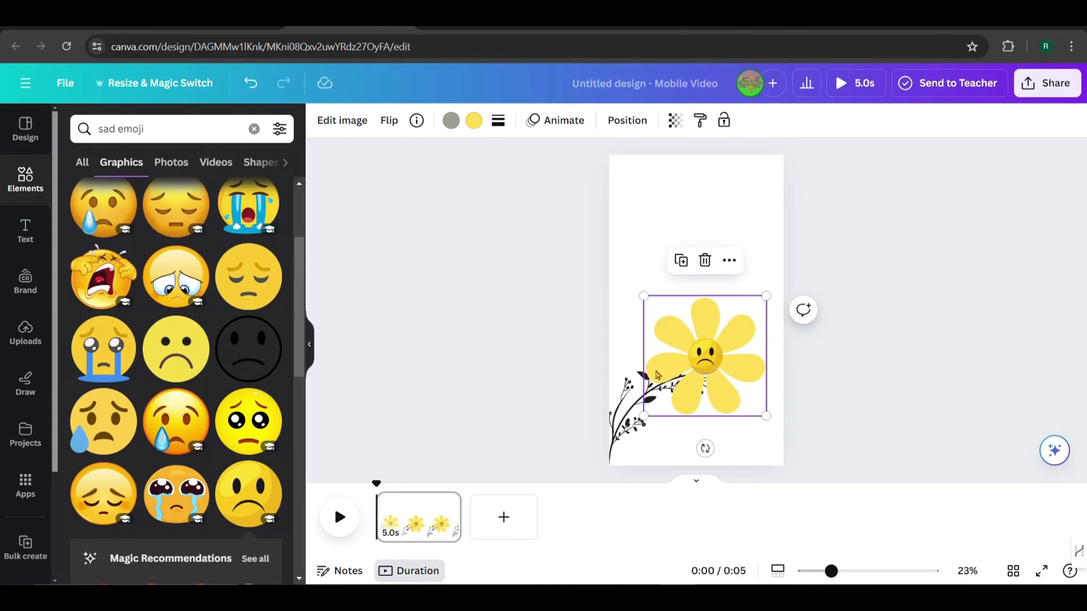
left_click(473, 122)
scroll(243, 337, "down", 1)
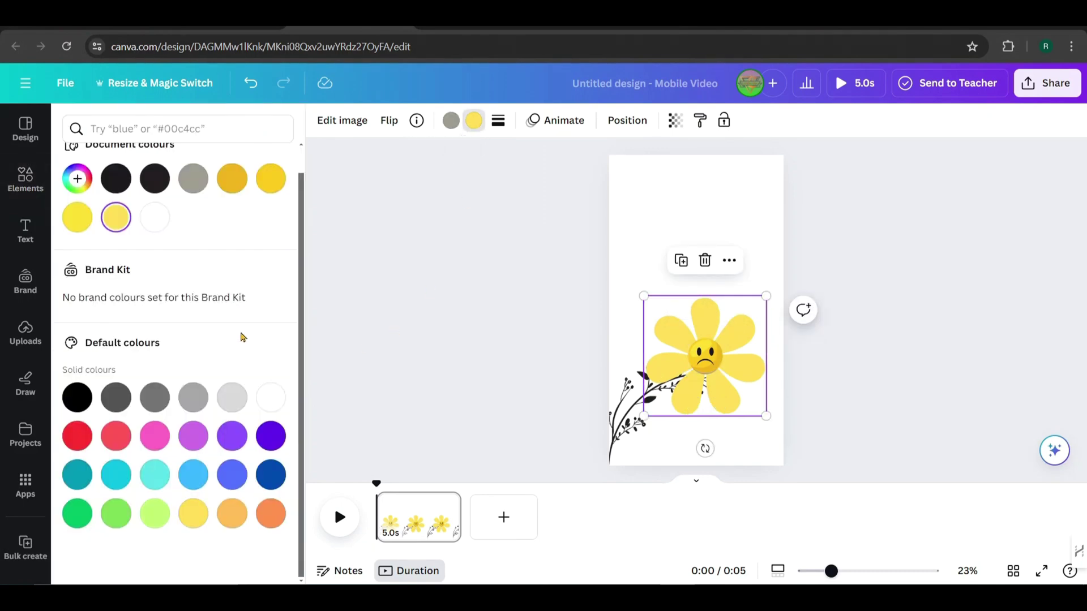
left_click(705, 359)
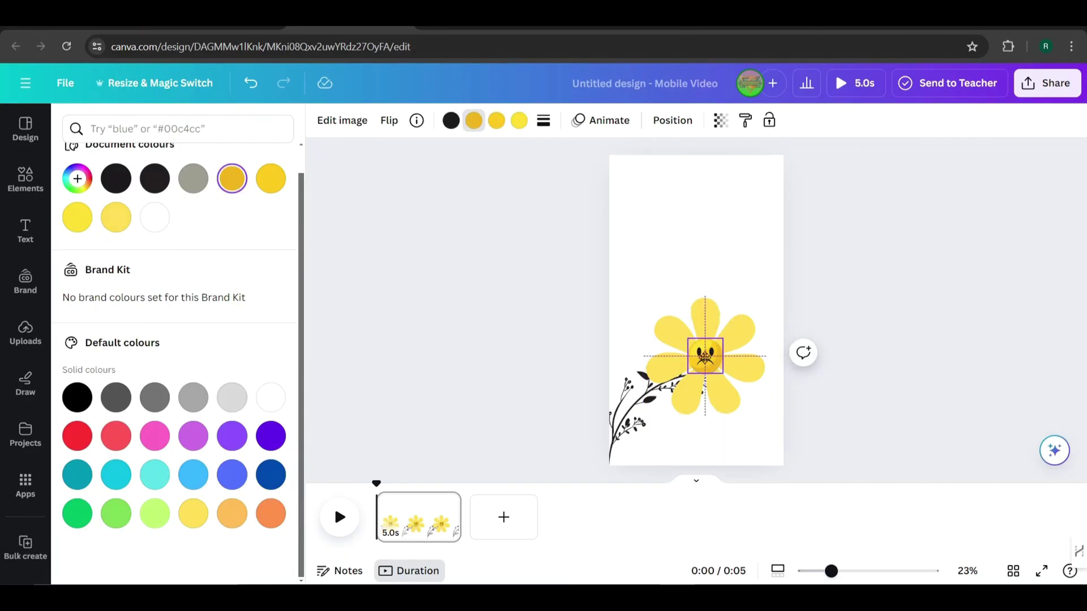
left_click_drag(705, 361, 705, 351)
left_click(520, 121)
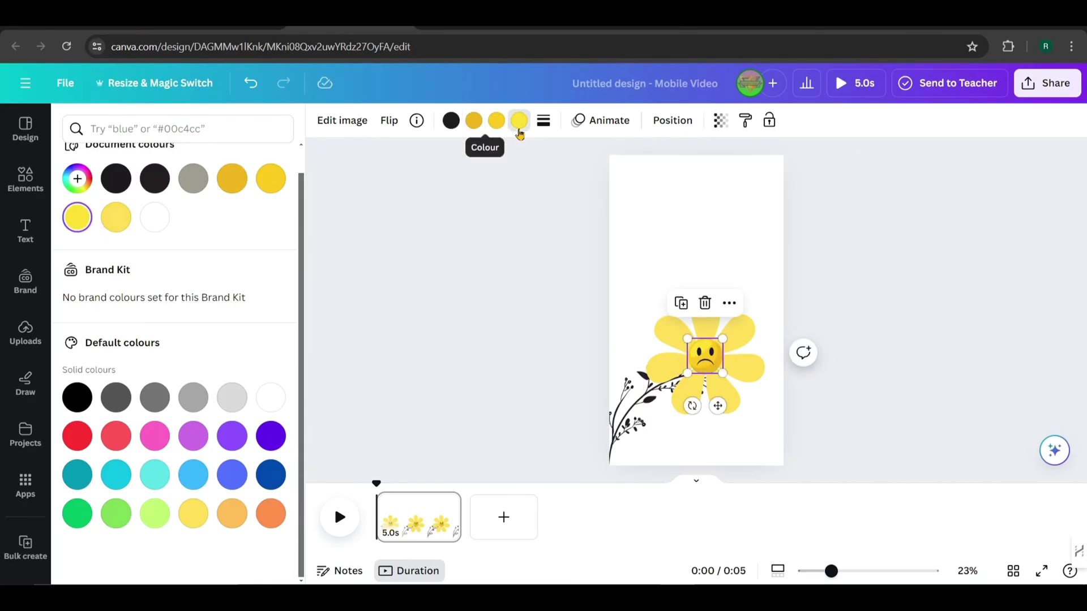
left_click(117, 438)
left_click(497, 121)
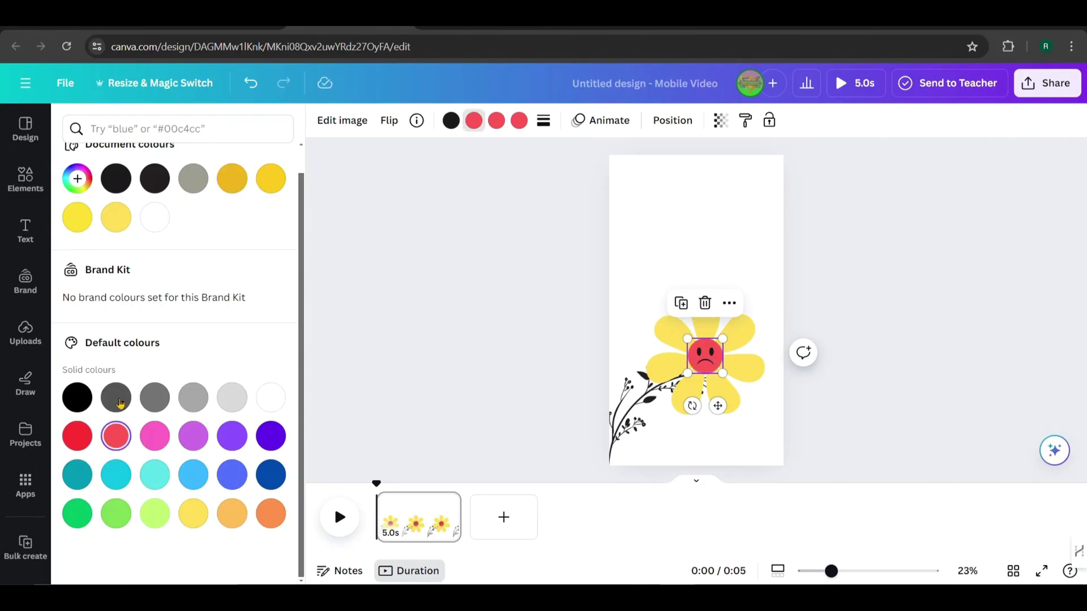
left_click(733, 396)
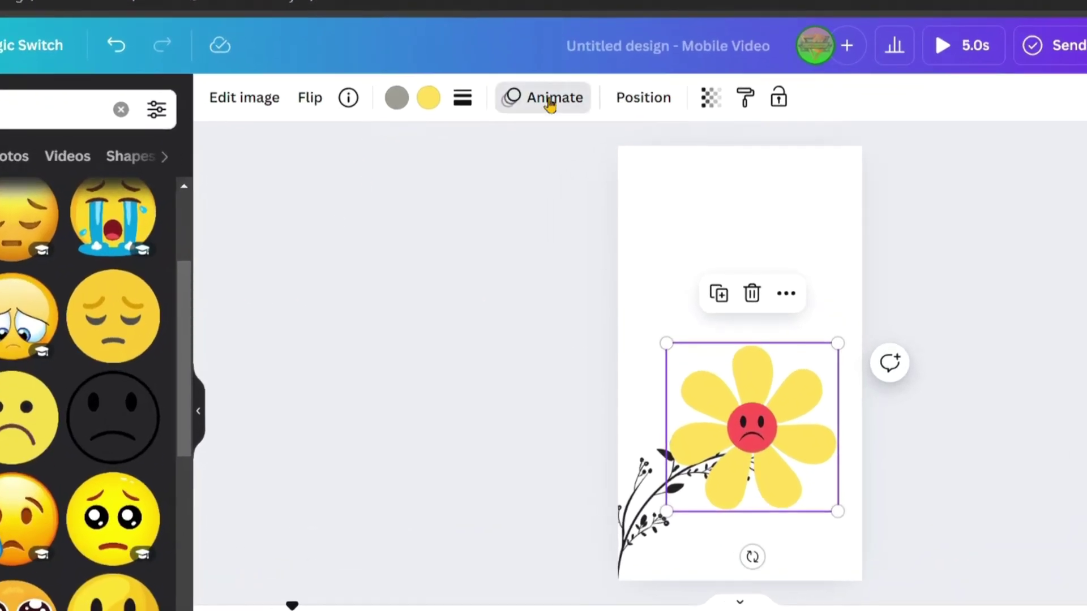
Give the daisy the Rotate motion effect and raise its speed slightly
left_click(558, 122)
left_click_drag(361, 306, 346, 559)
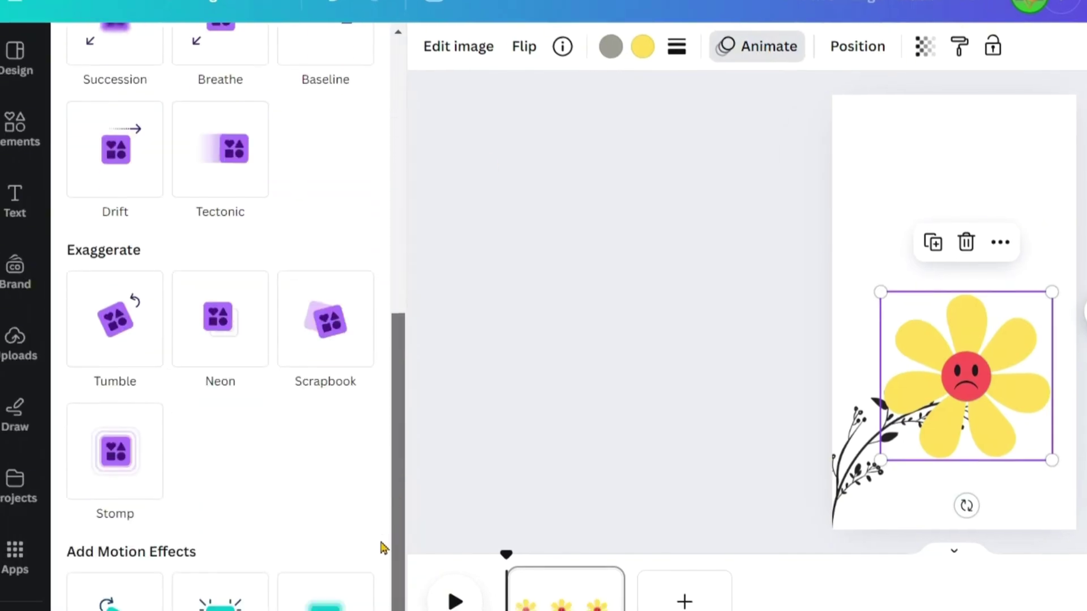
scroll(380, 549, "down", 3)
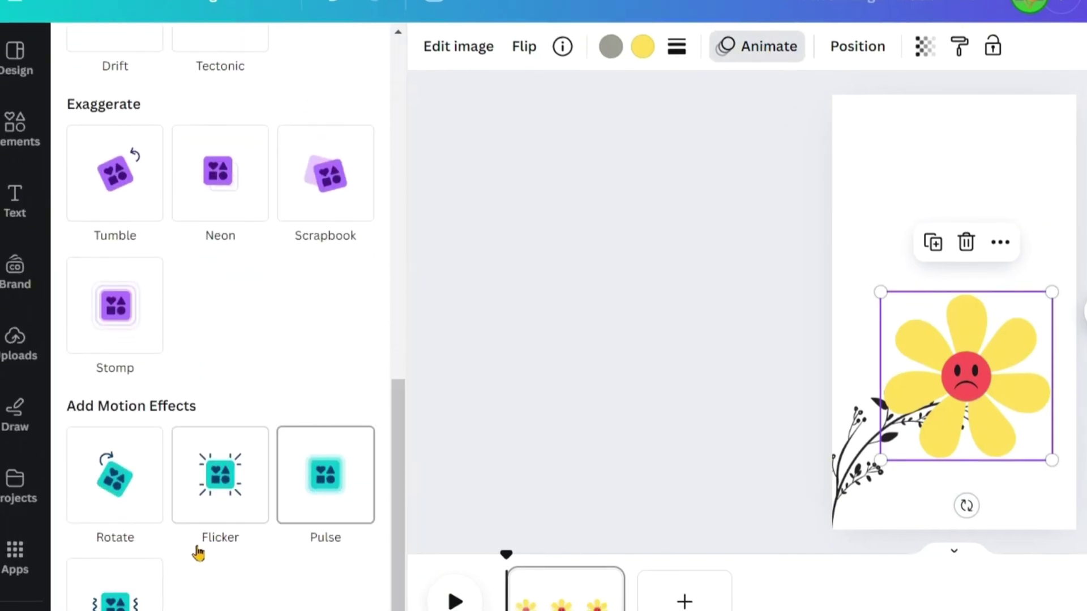
left_click(110, 480)
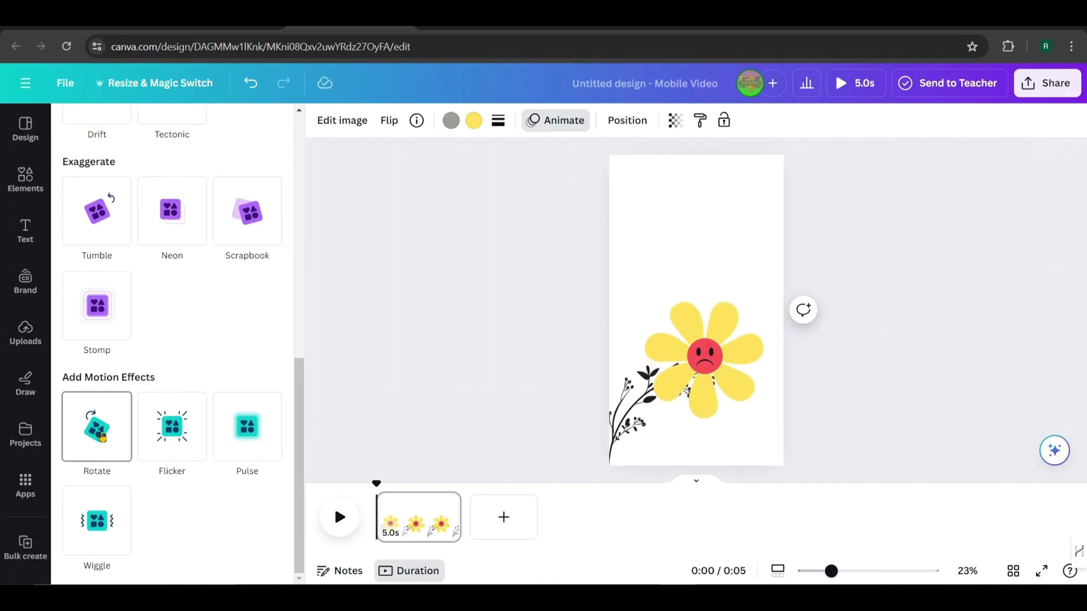
left_click(102, 435)
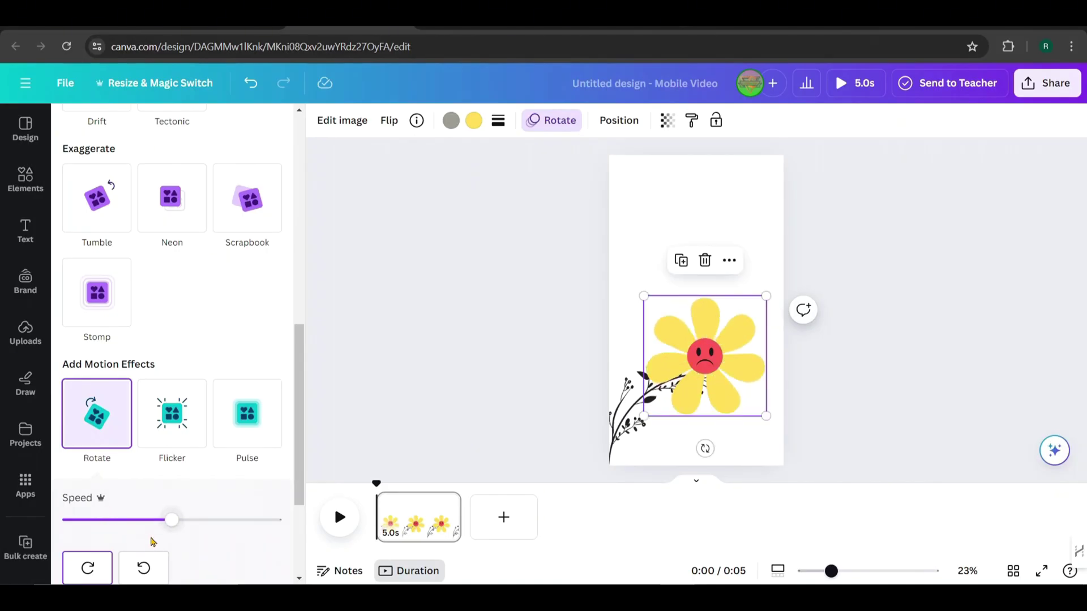
left_click_drag(177, 524, 198, 521)
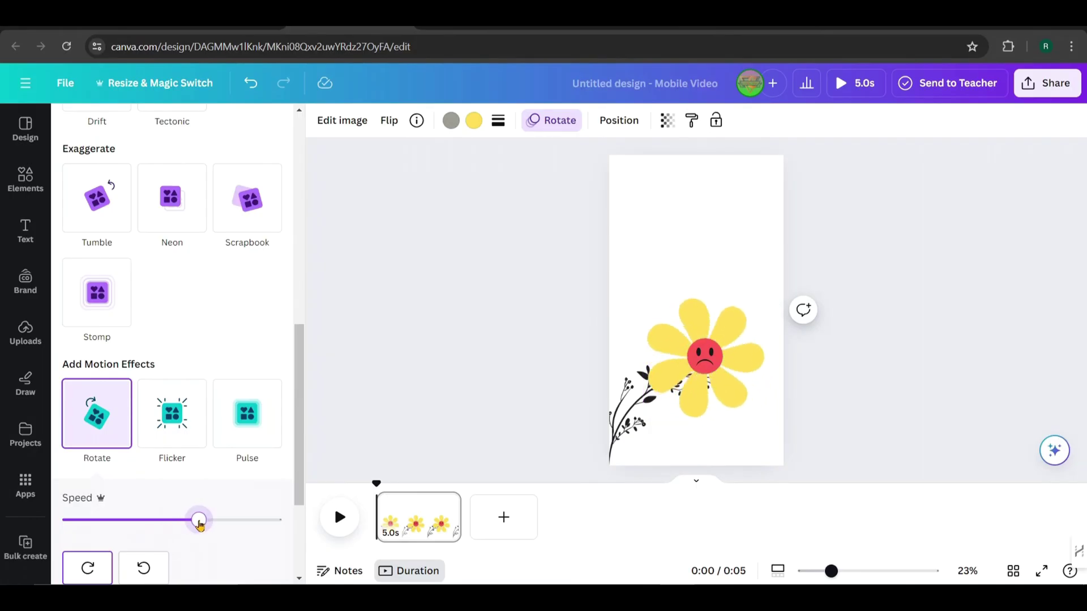
key("Escape")
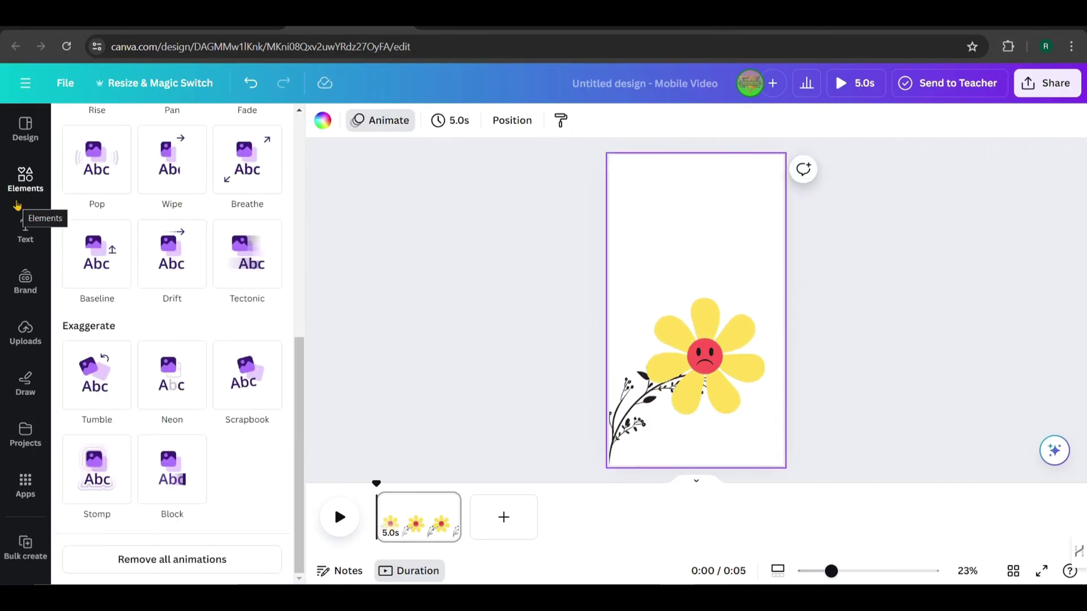
Add a landscape frame, shrink it, tilt it about 41° and move it to the top-left
left_click(22, 181)
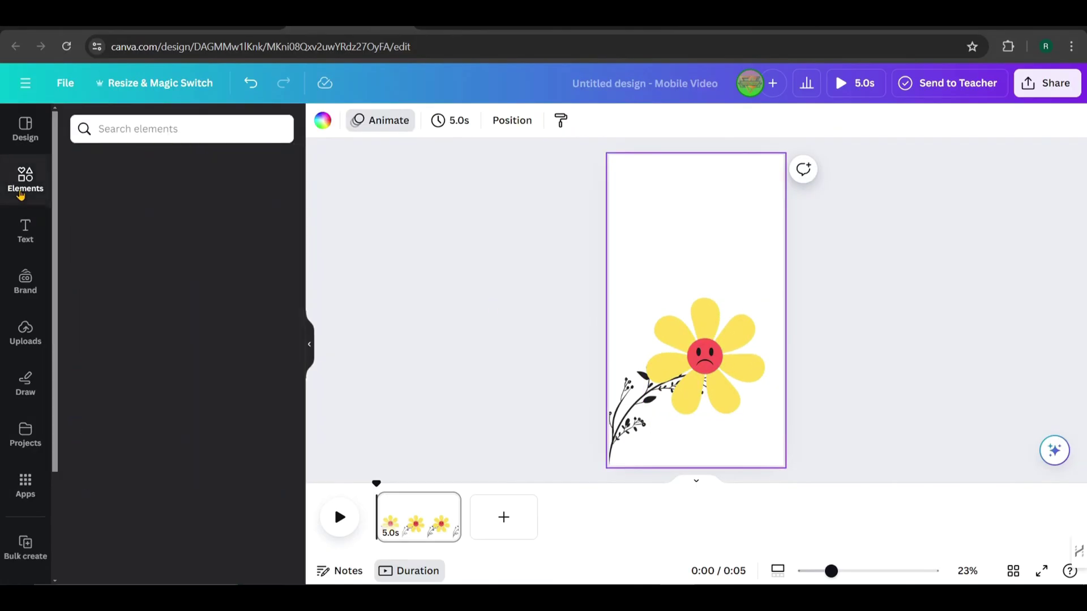
left_click(126, 125)
key("Escape")
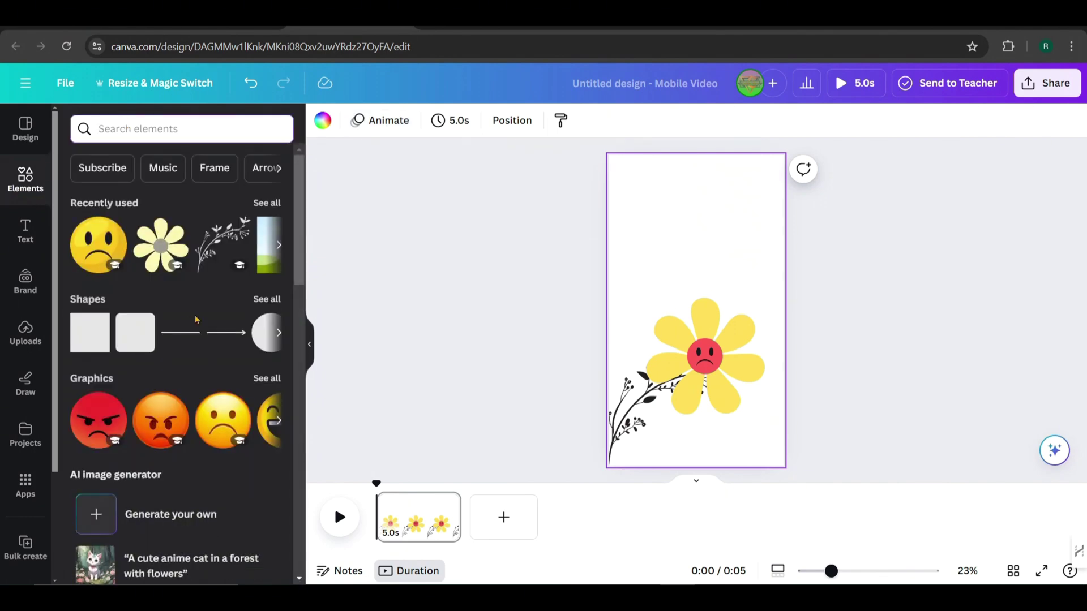
scroll(191, 321, "down", 15)
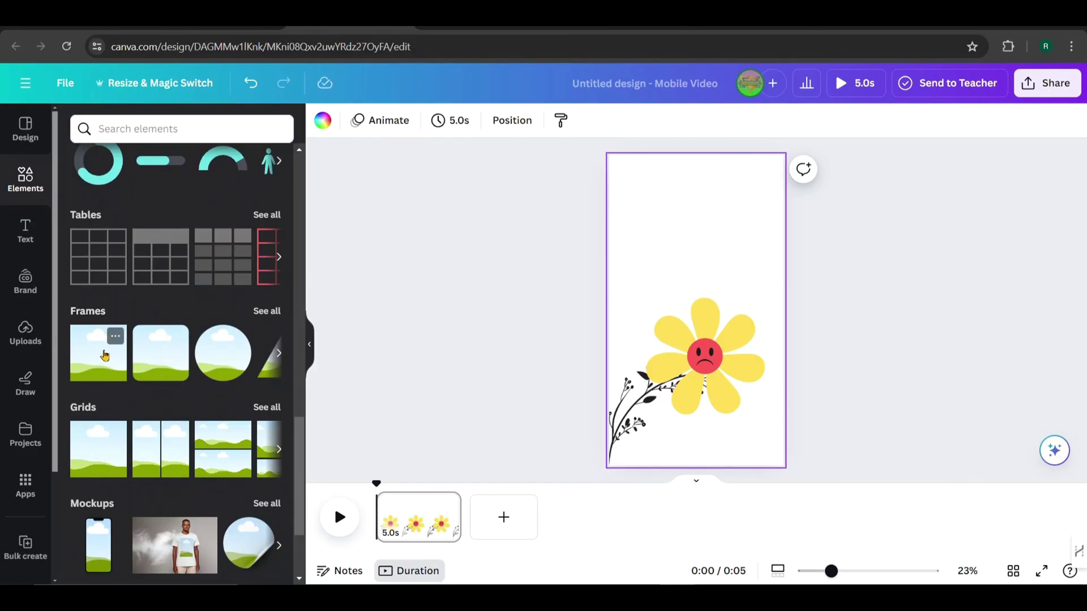
left_click(105, 355)
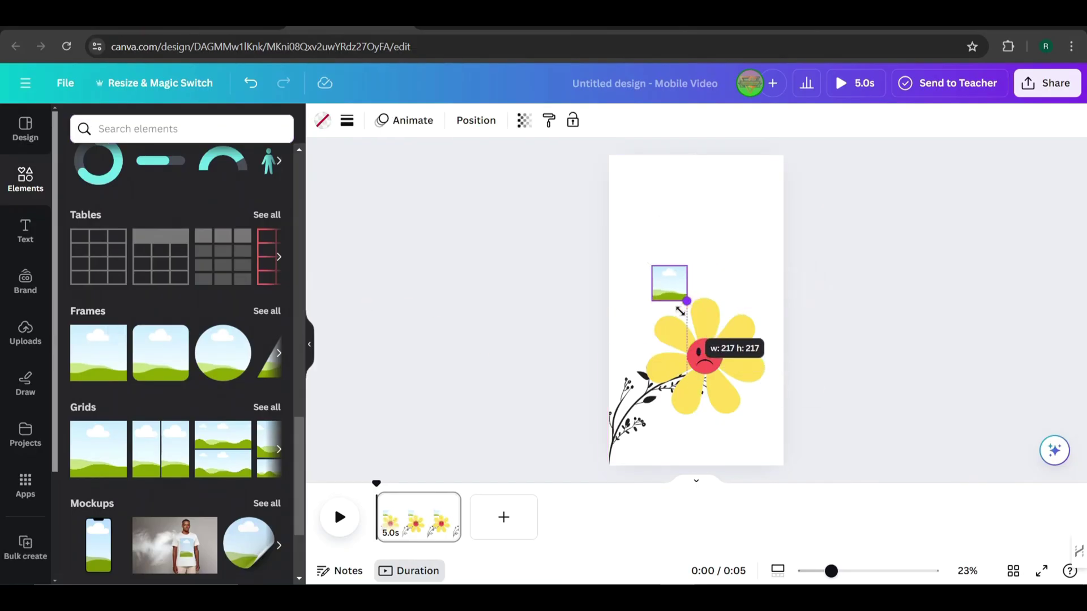
left_click_drag(679, 307, 643, 232)
left_click_drag(687, 193, 682, 238)
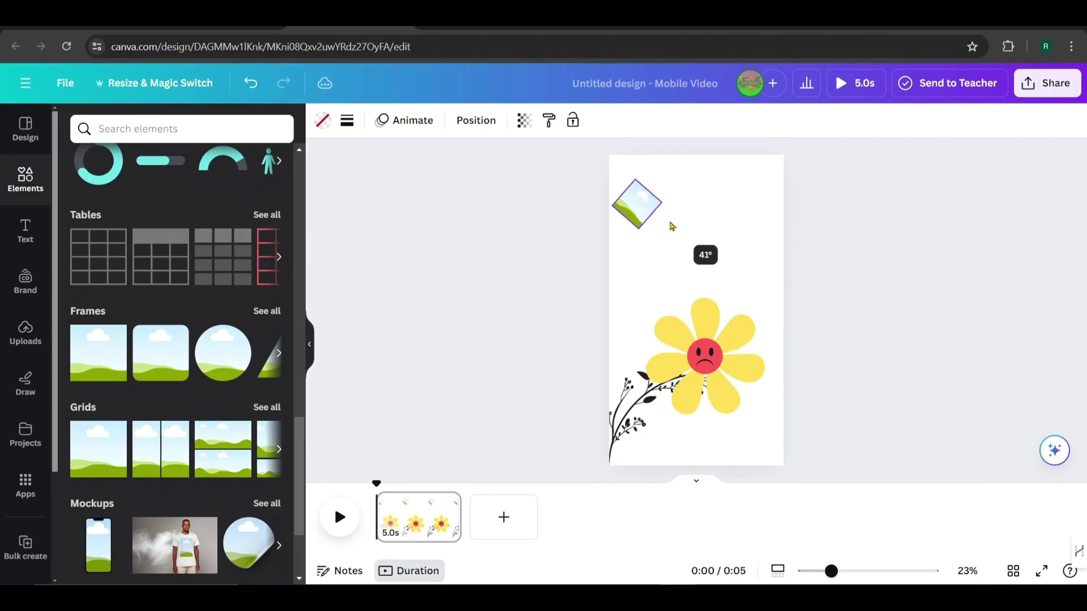
left_click_drag(641, 205, 606, 164)
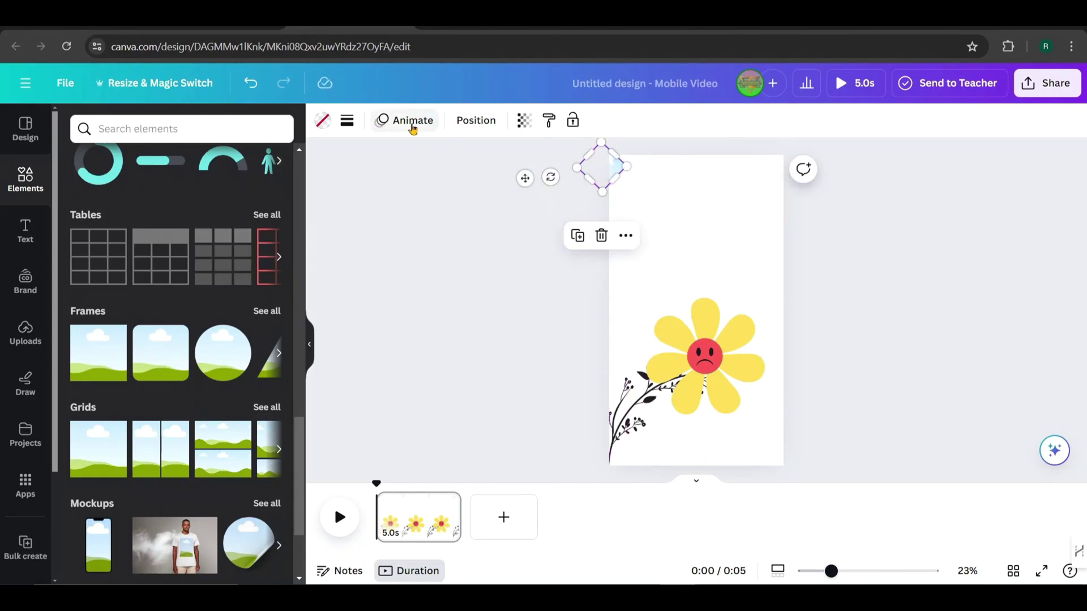
Draw a custom animation path looping the frame down to the flower
left_click(411, 121)
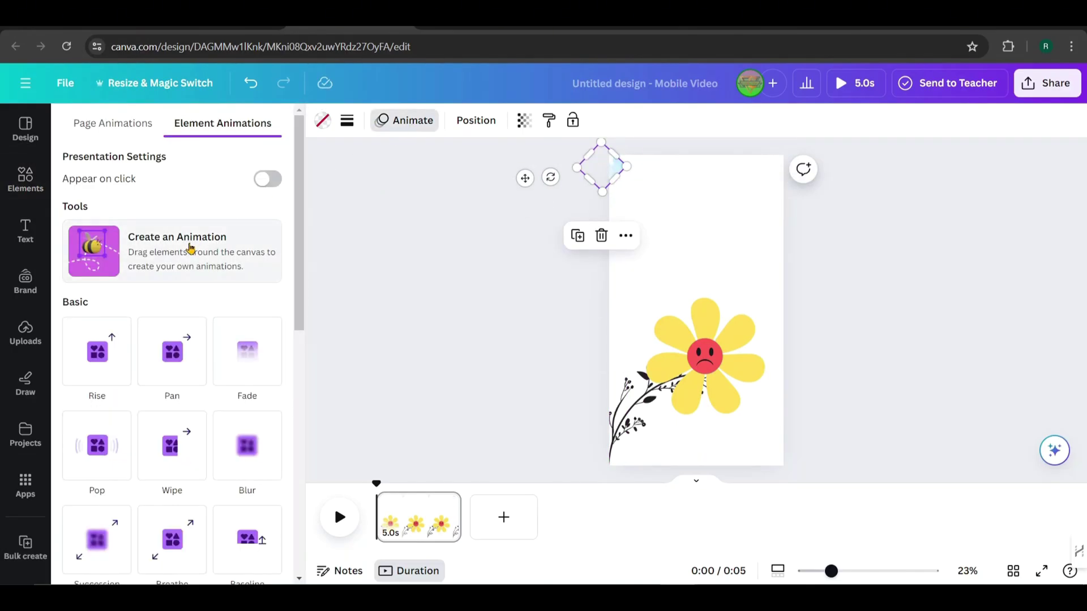
left_click(191, 248)
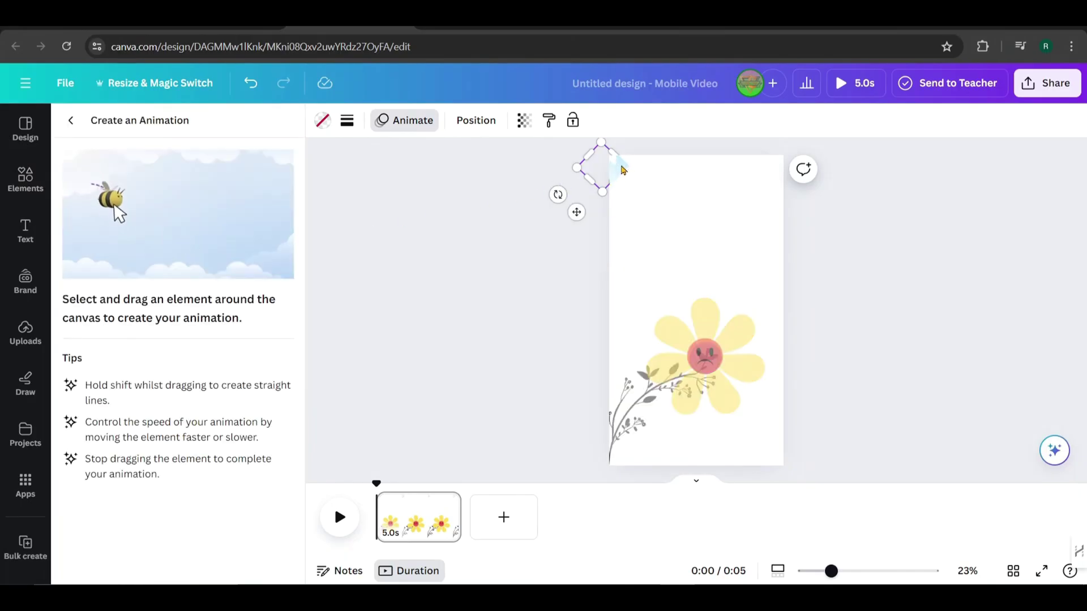
mouse_move(623, 169)
left_mouse_down()
mouse_move(652, 213)
mouse_move(629, 195)
mouse_move(651, 179)
mouse_move(686, 192)
mouse_move(696, 231)
mouse_move(673, 215)
mouse_move(700, 182)
mouse_move(732, 215)
mouse_move(721, 270)
mouse_move(650, 297)
mouse_move(673, 336)
mouse_move(702, 354)
left_mouse_up()
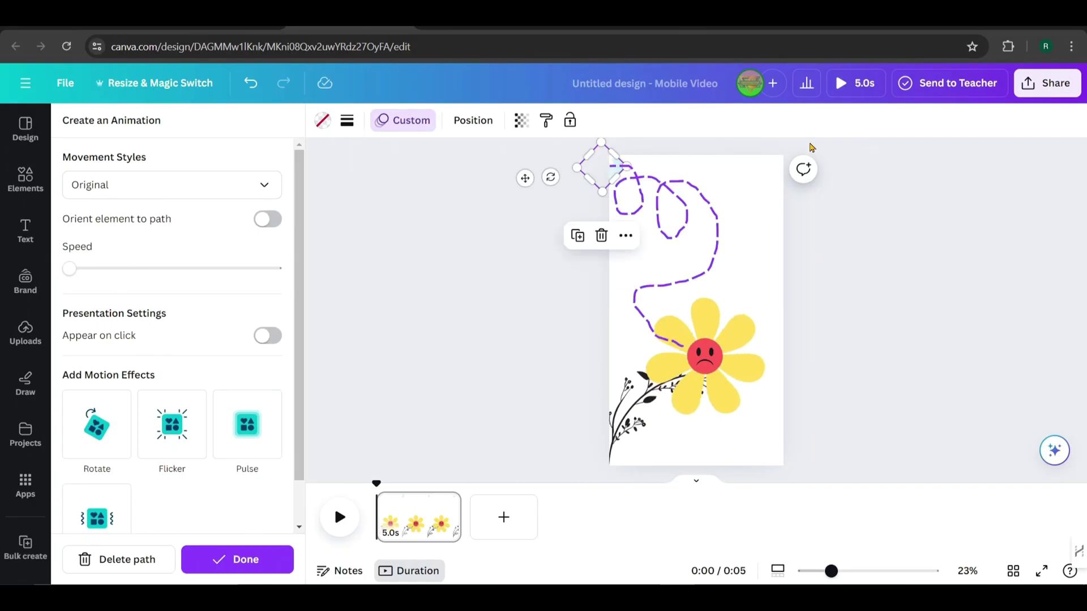
Search elements for 'bee' and add the bee photo to the design
left_click(238, 559)
left_click(154, 131)
type("bee")
key("Return")
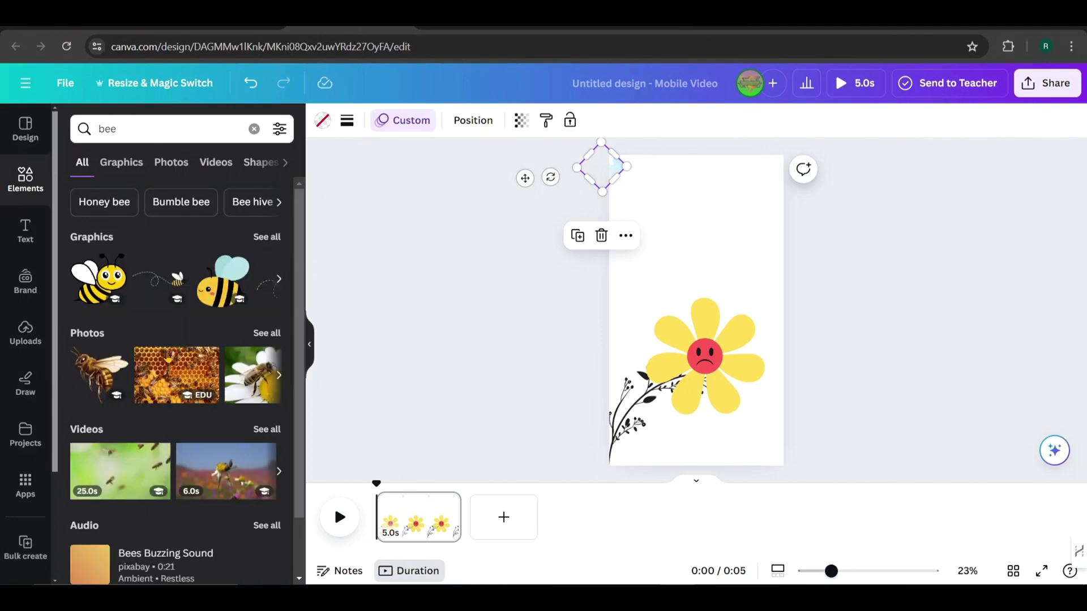
left_click(107, 387)
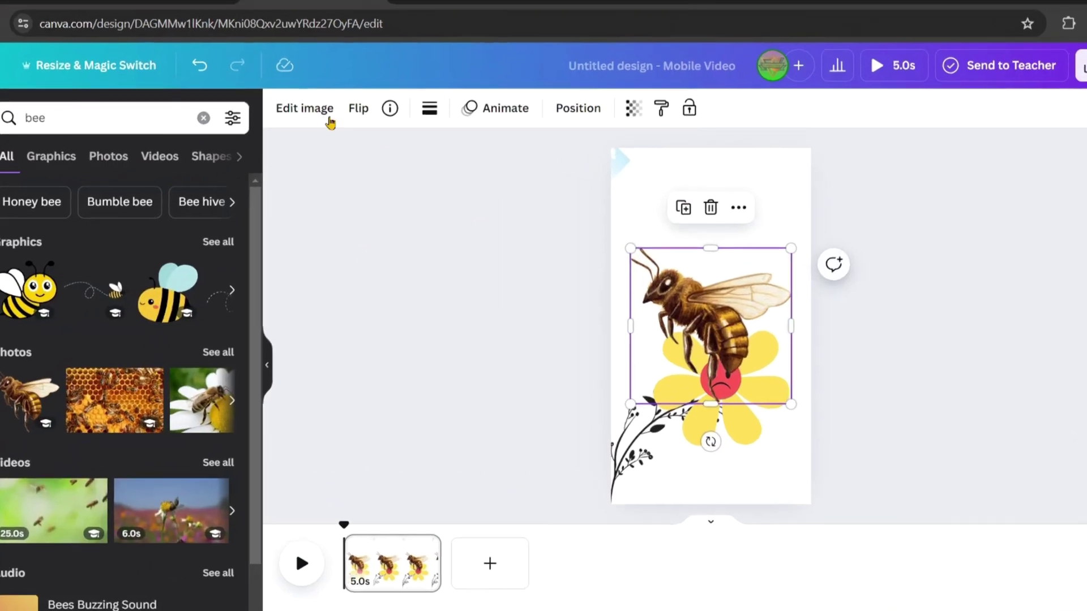
Flip the bee horizontally, park it at the page's top-left corner, and preview its flight
left_click(389, 120)
left_click(418, 169)
left_click_drag(746, 342, 616, 160)
left_click(595, 266)
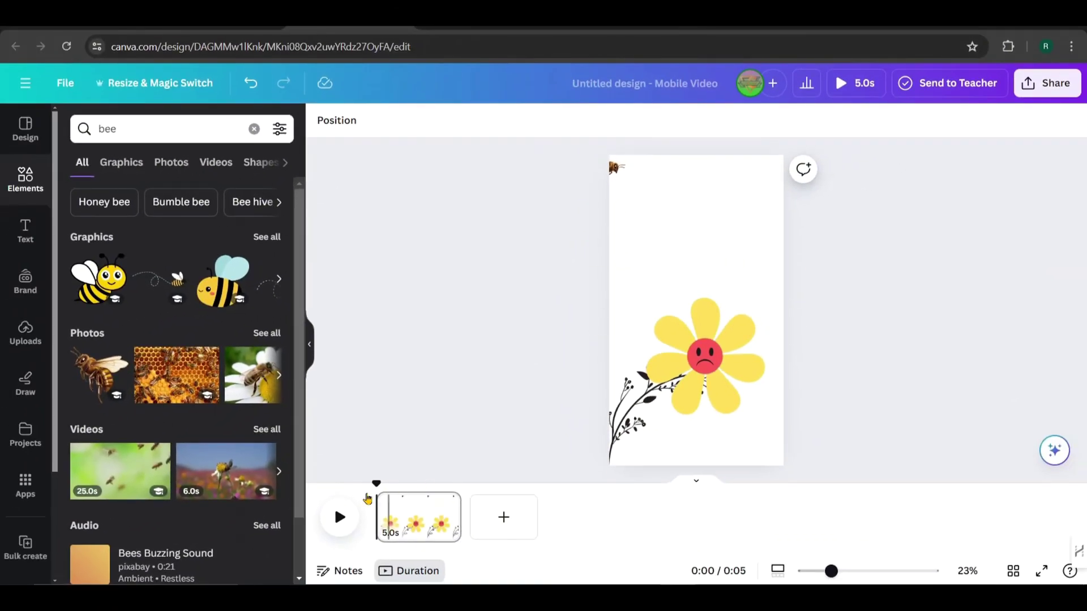
left_click(339, 518)
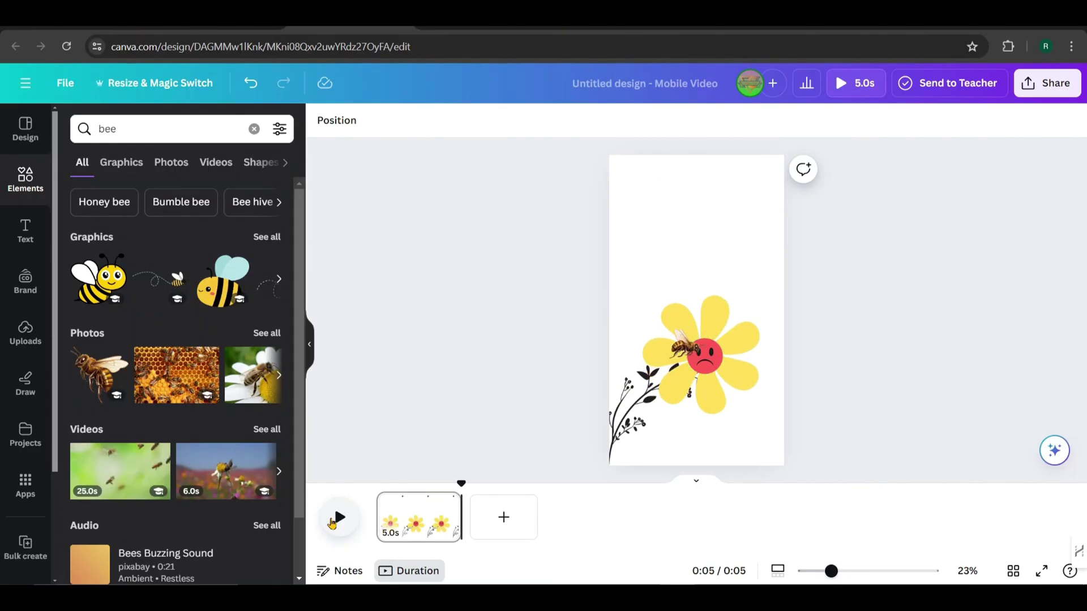
Set the bee's custom animation movement style to Steady
left_click(683, 348)
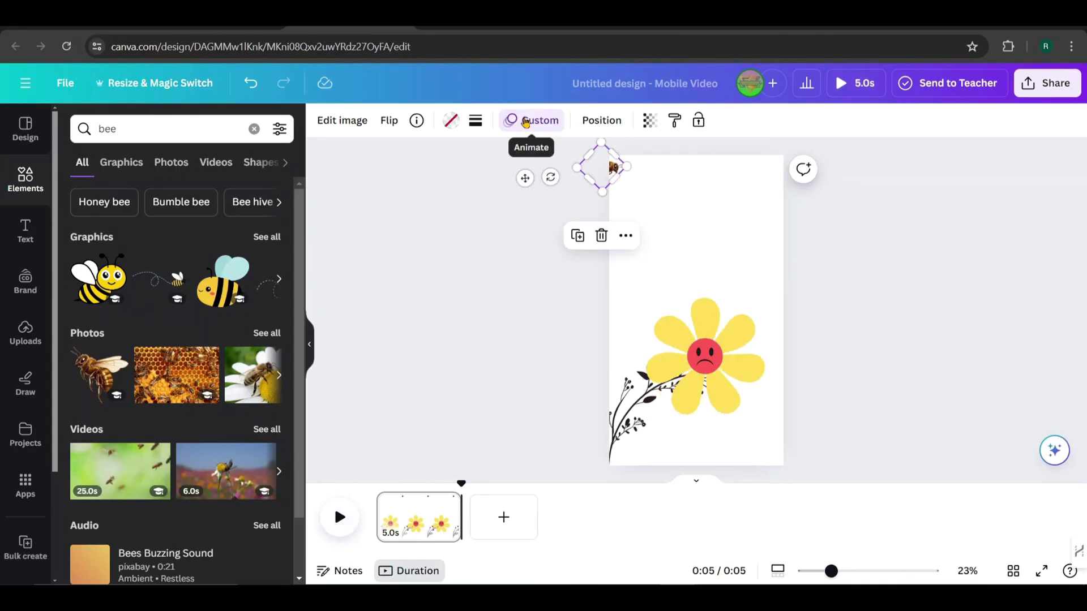
left_click(526, 121)
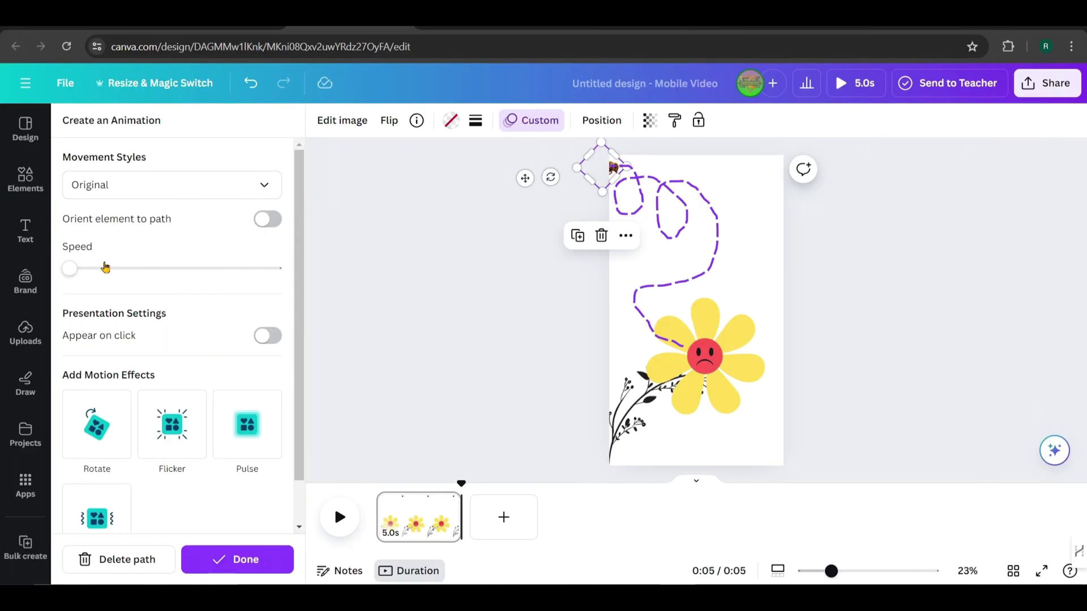
left_click(261, 187)
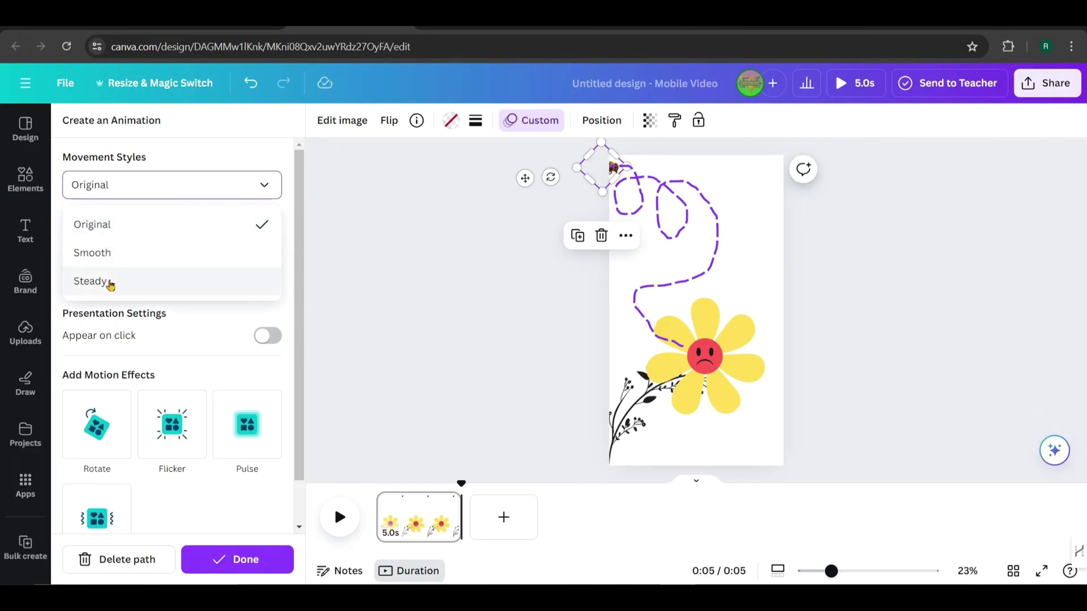
left_click(107, 282)
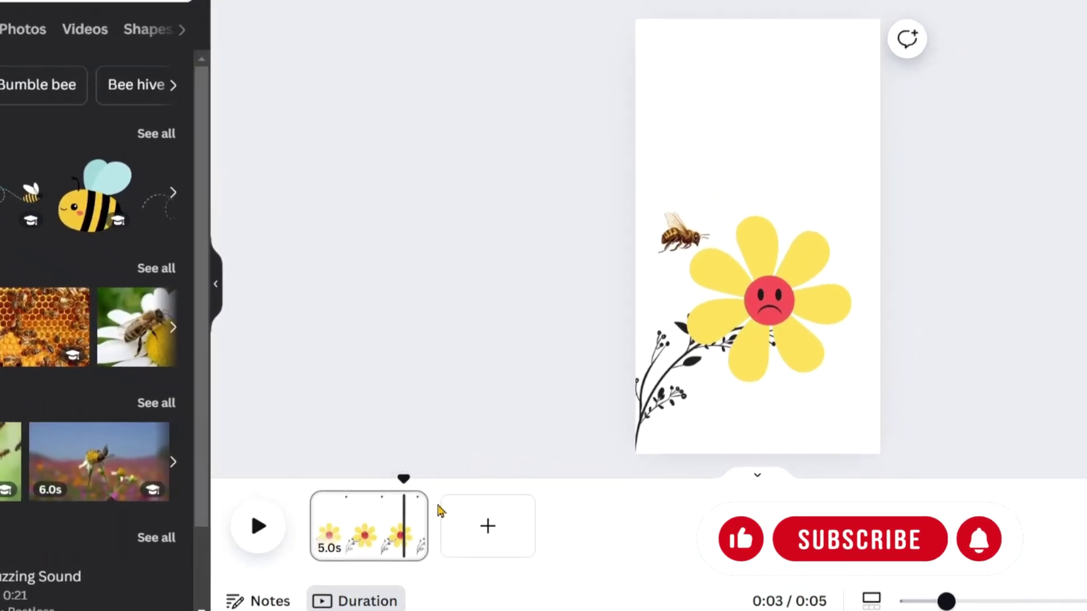
Lengthen the page clip to 8.0 seconds, rewind and replay the preview
mouse_move(452, 517)
left_click_drag(420, 533, 500, 530)
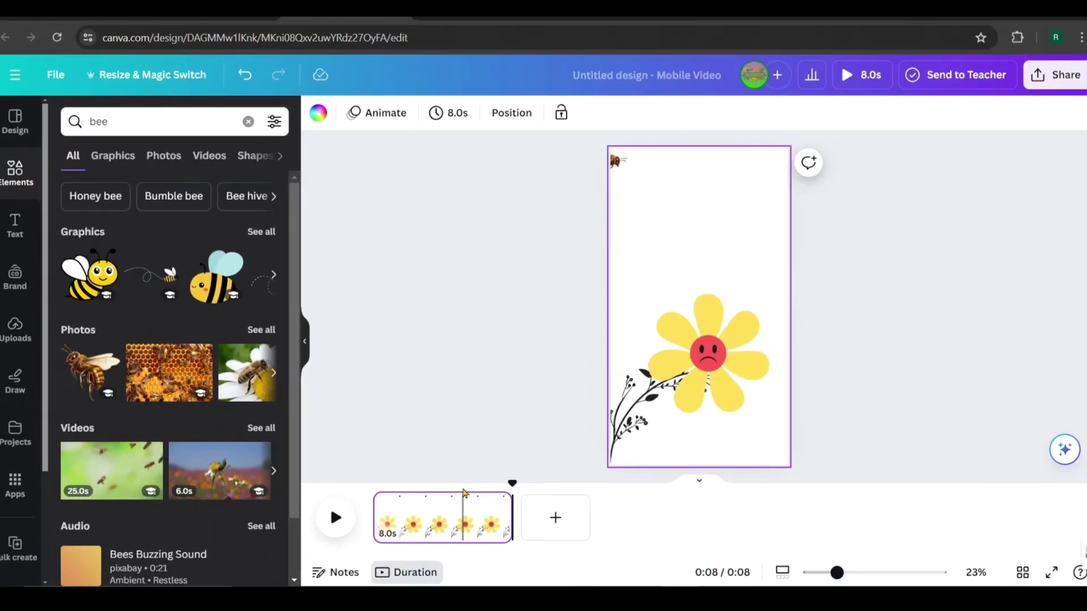
left_click(462, 488)
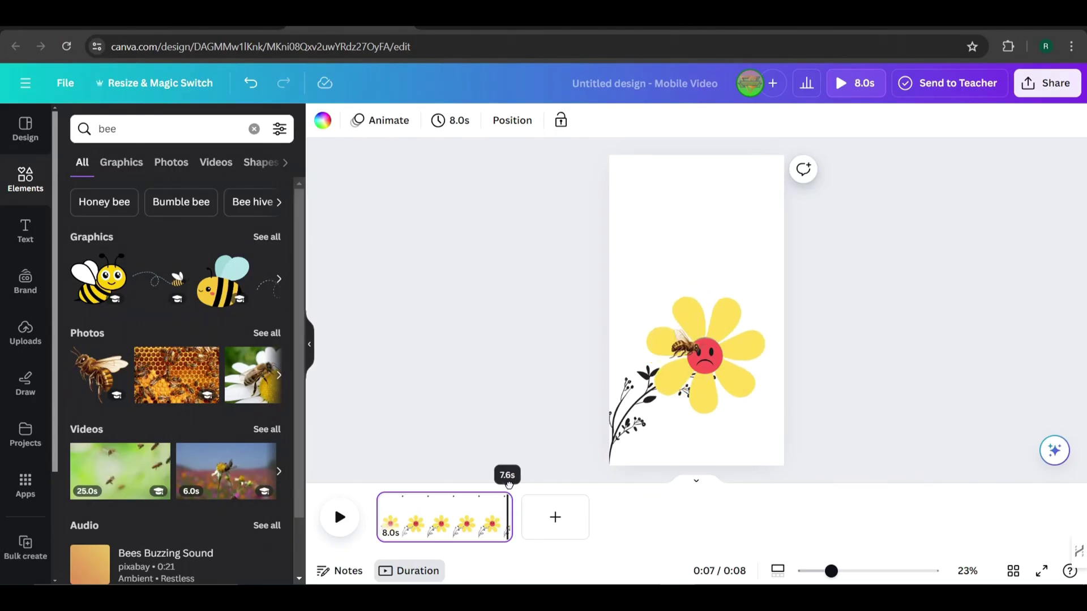
left_click_drag(509, 484, 377, 484)
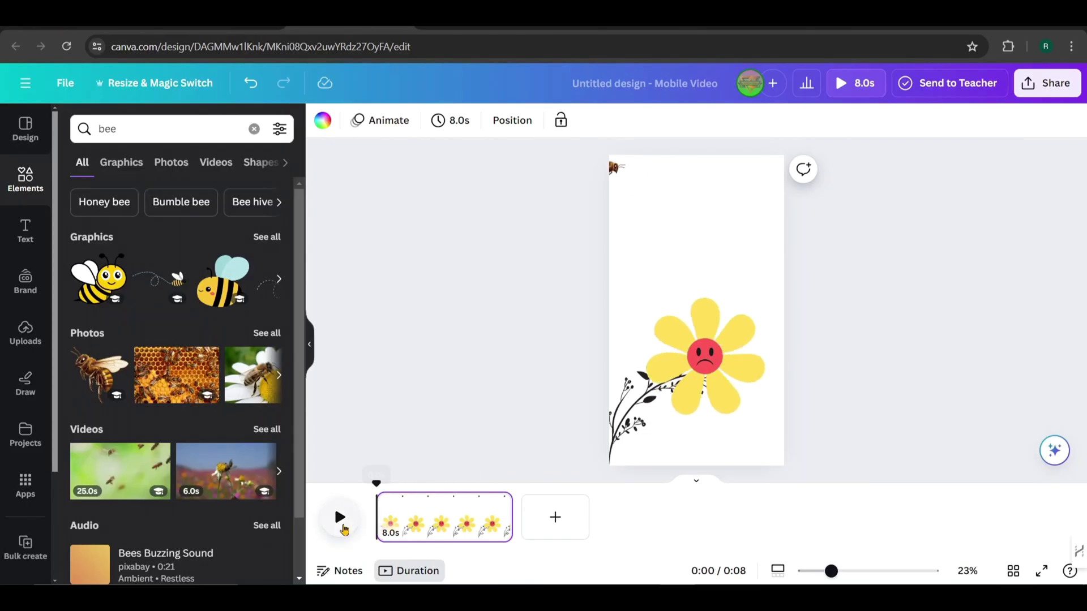
left_click(341, 527)
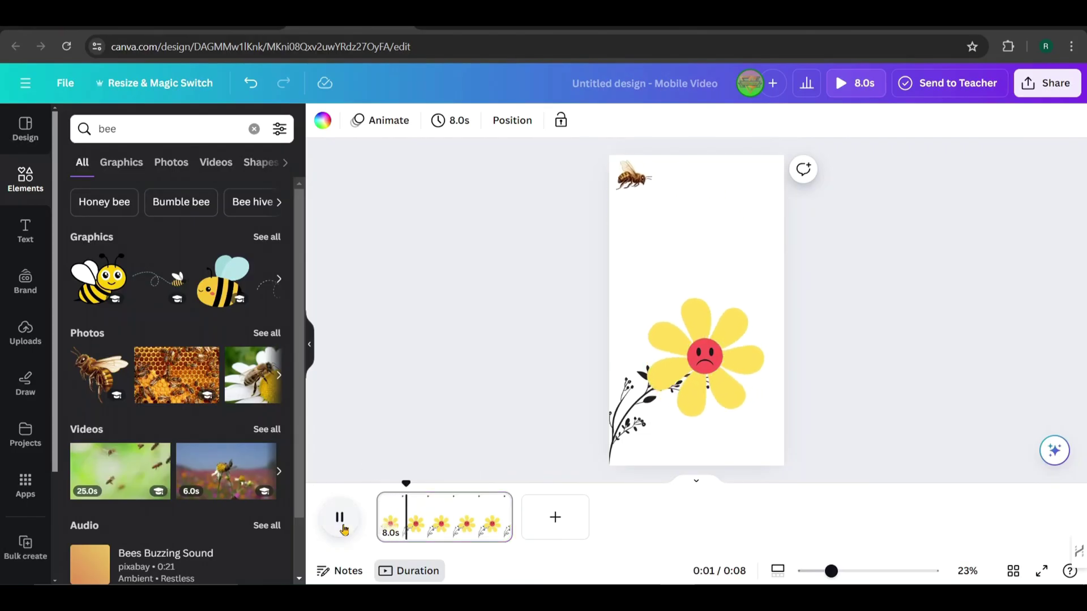
Pause, nudge the bee's custom animation Speed slider up, and scrub ahead to check
left_click(631, 262)
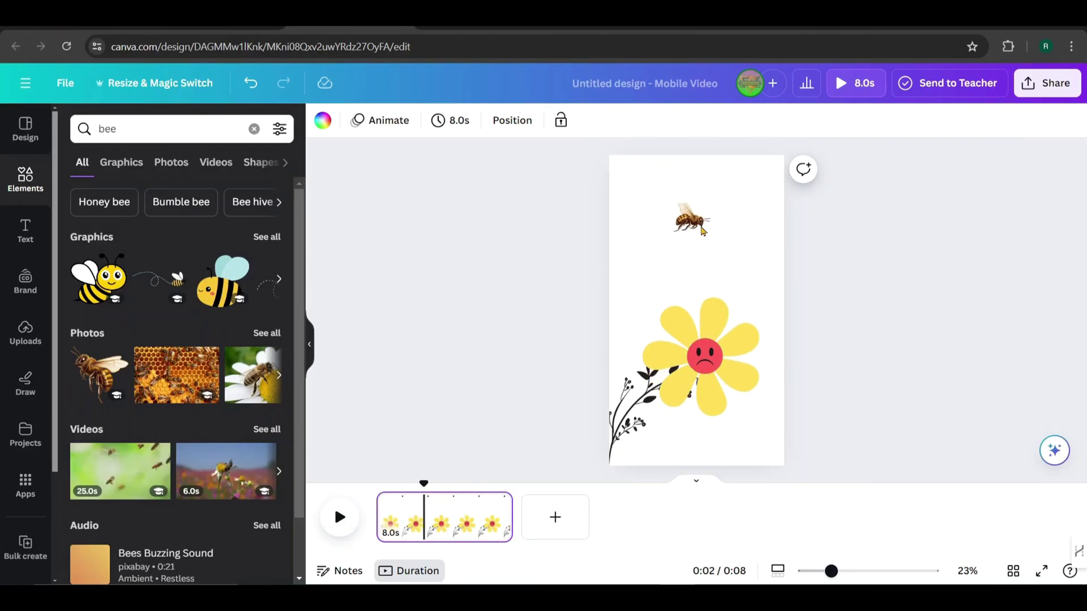
left_click(700, 227)
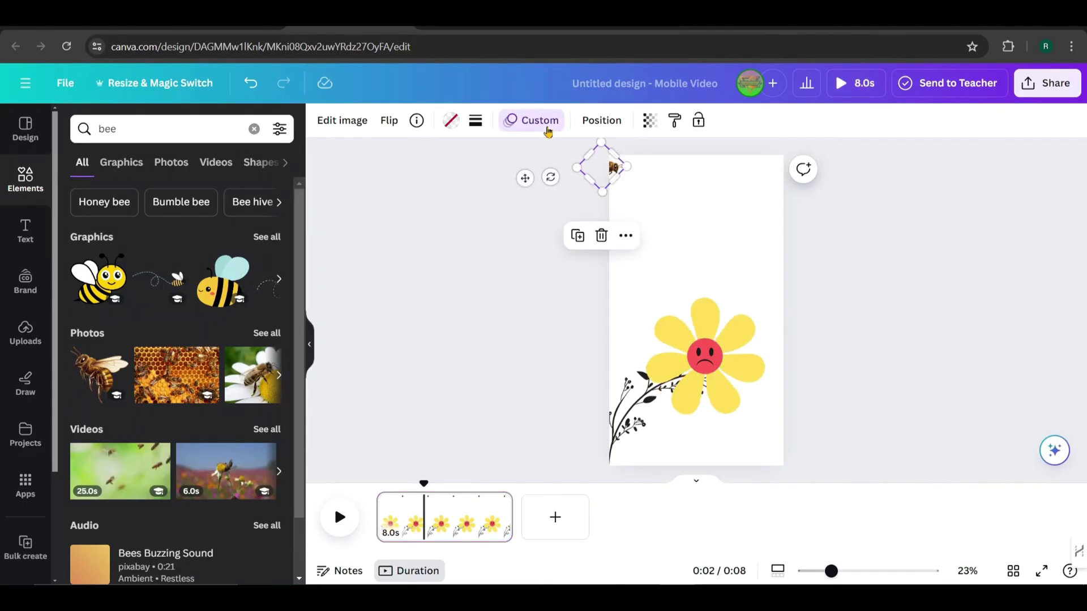
left_click(545, 129)
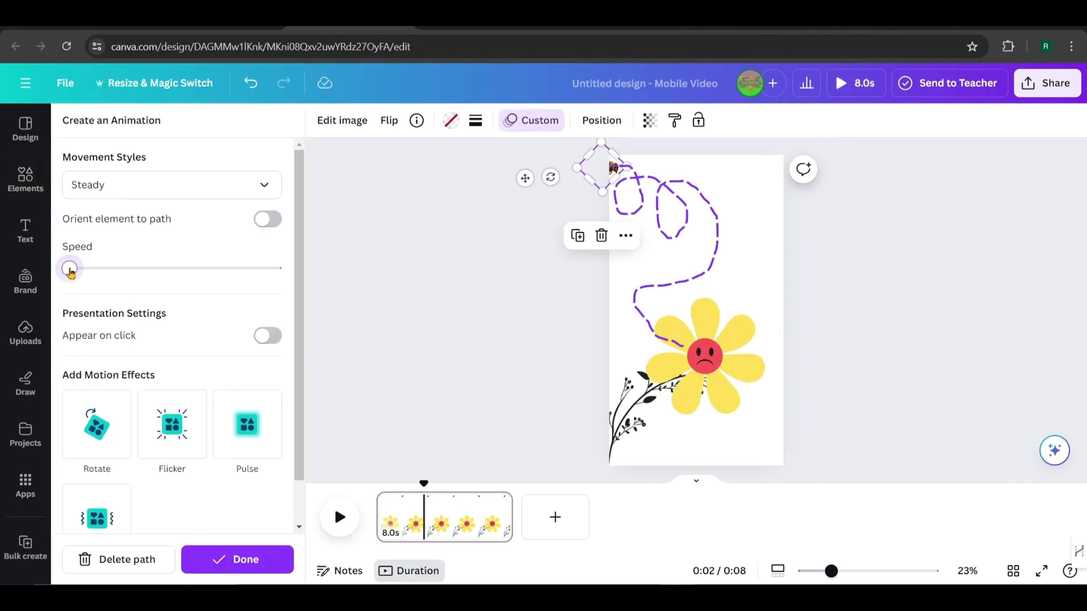
left_click_drag(70, 271, 81, 273)
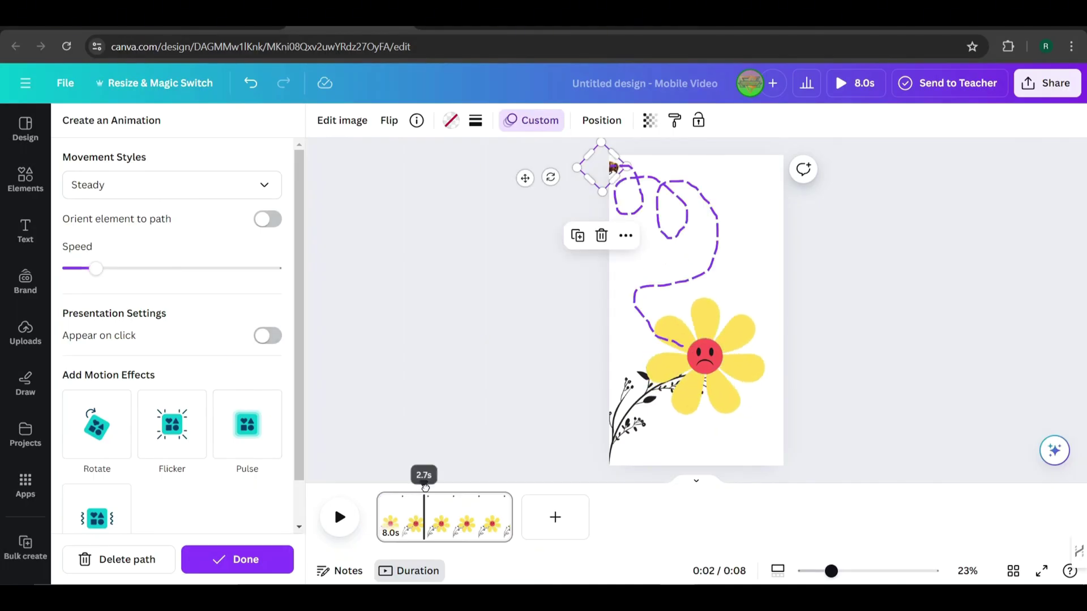
left_click_drag(426, 490, 489, 498)
Show the sad-faced daisy's timing and trim its end to about 6.1 seconds
left_click(687, 336)
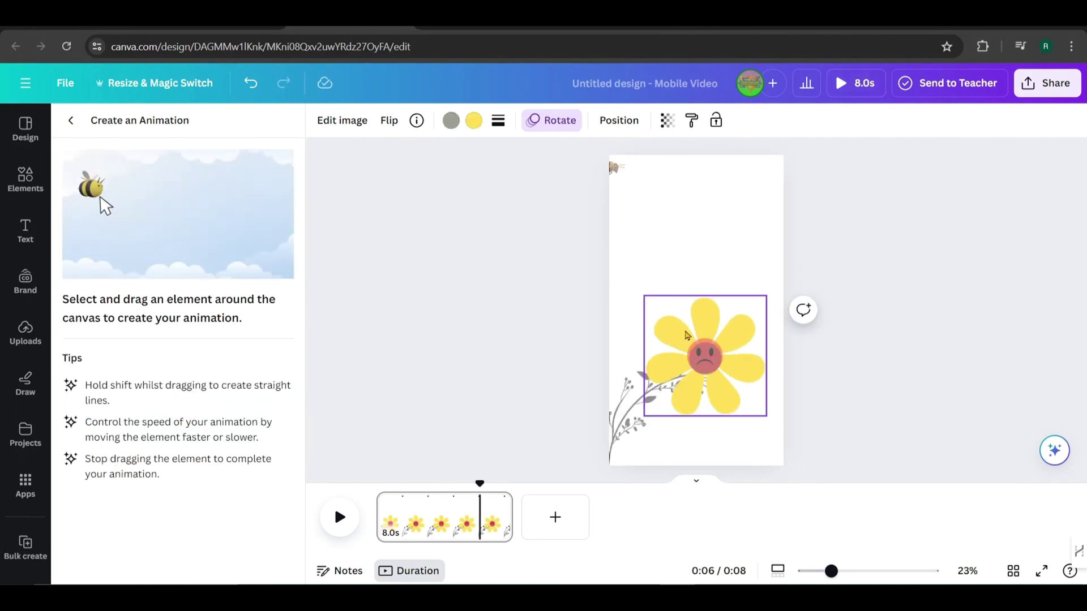
right_click(687, 335)
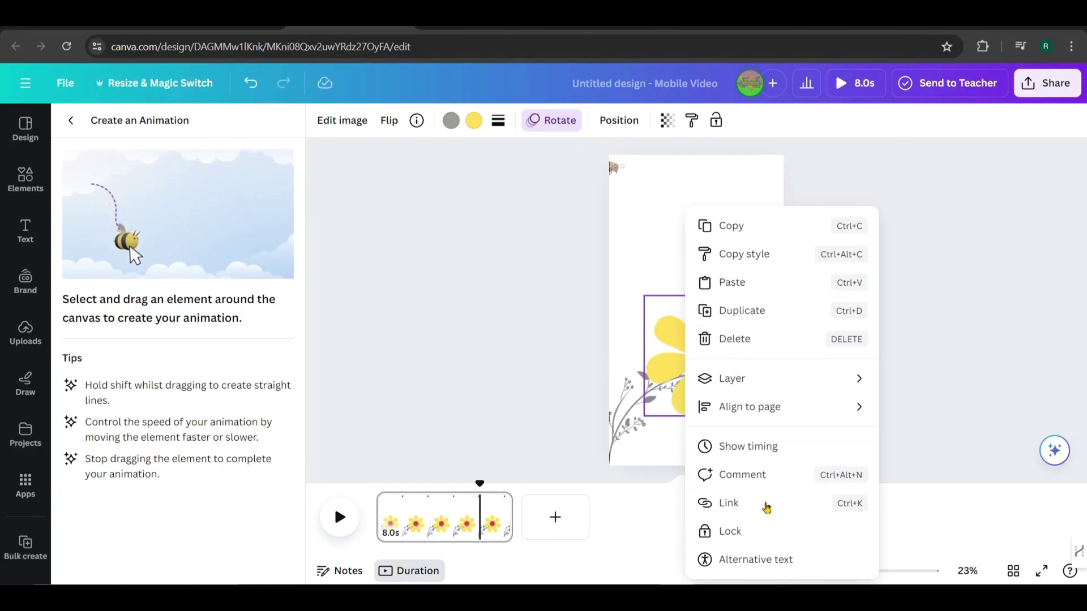
left_click(738, 452)
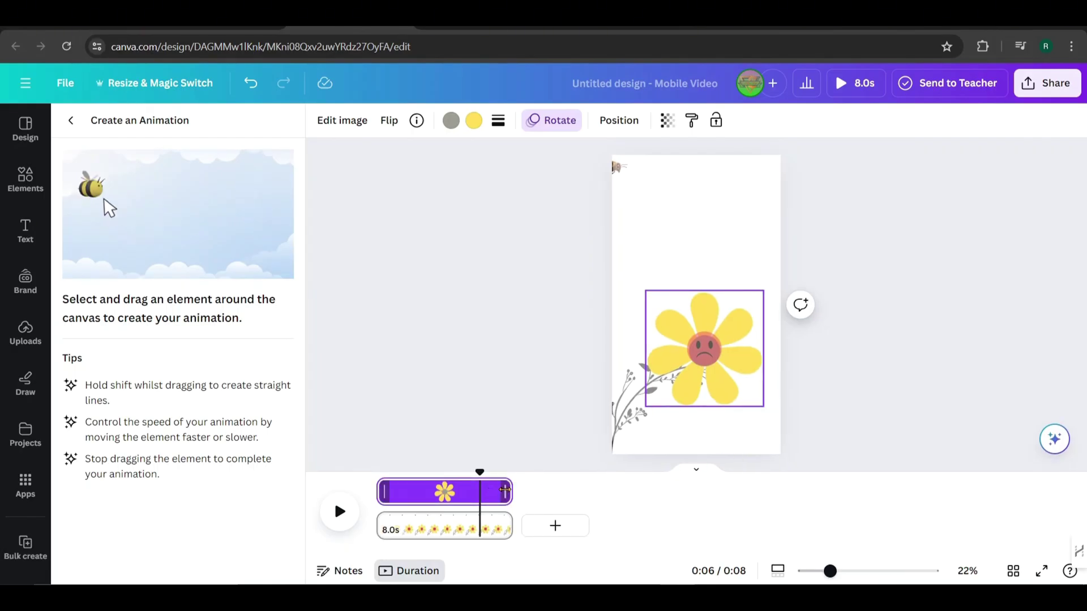
left_click_drag(504, 490, 471, 490)
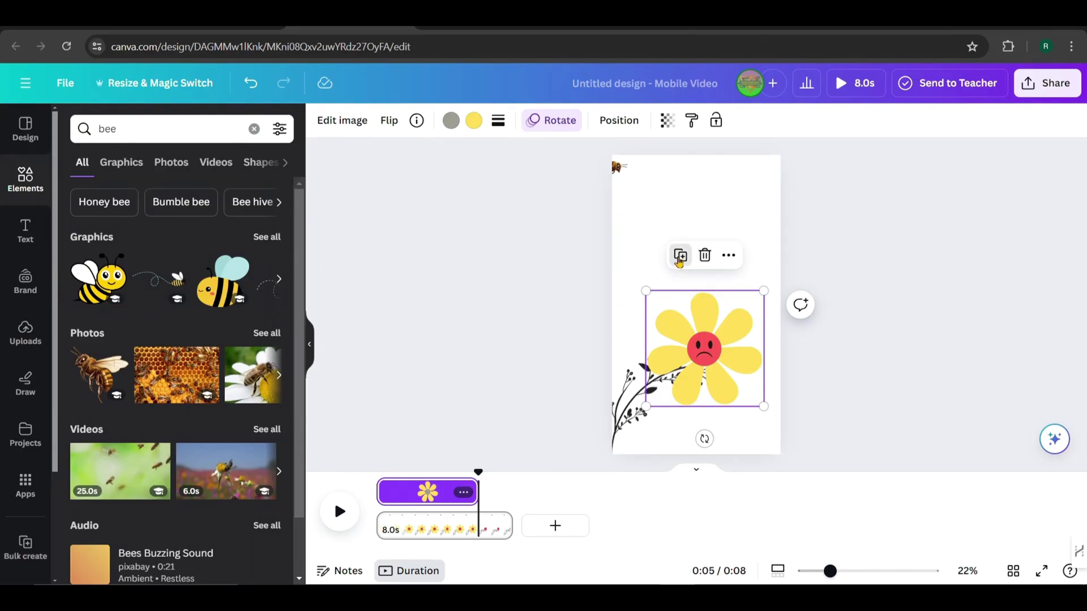
Duplicate the flower, extend the copy across the whole video, and move it up
left_click(680, 256)
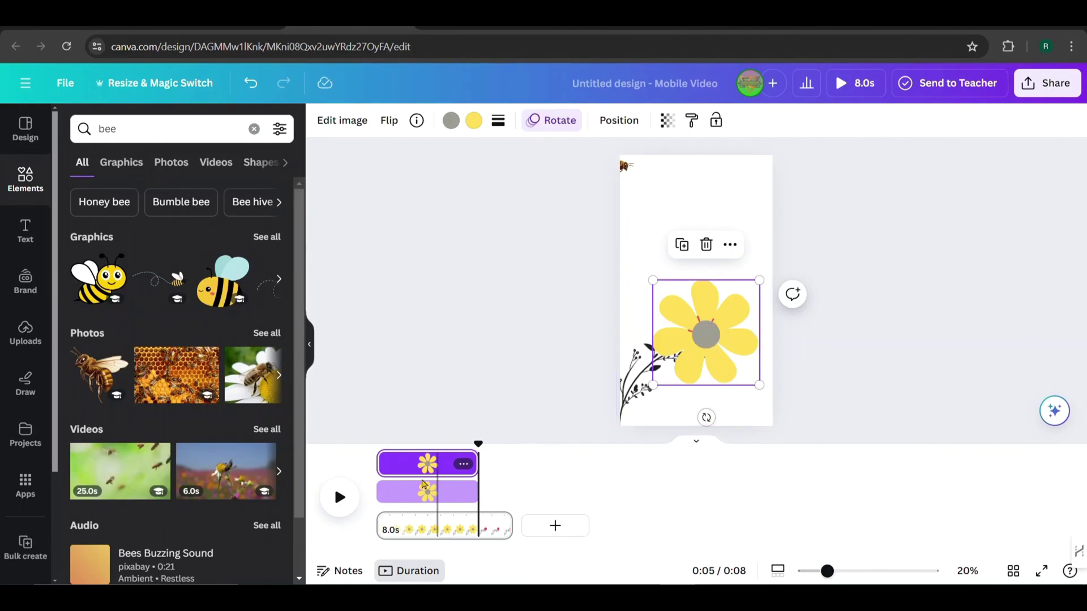
left_click_drag(418, 484, 422, 482)
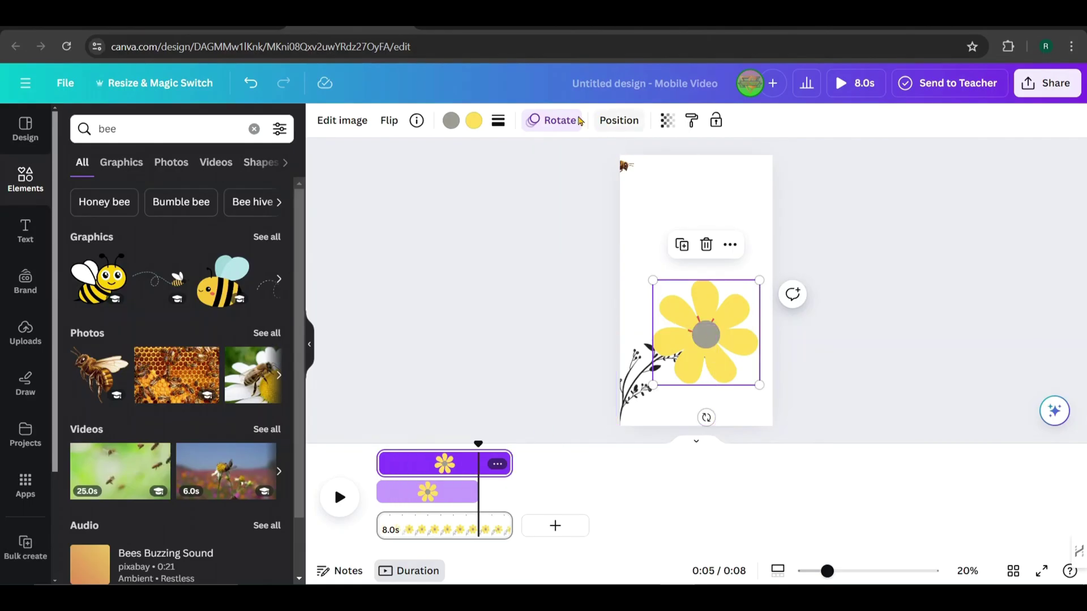
left_click(556, 127)
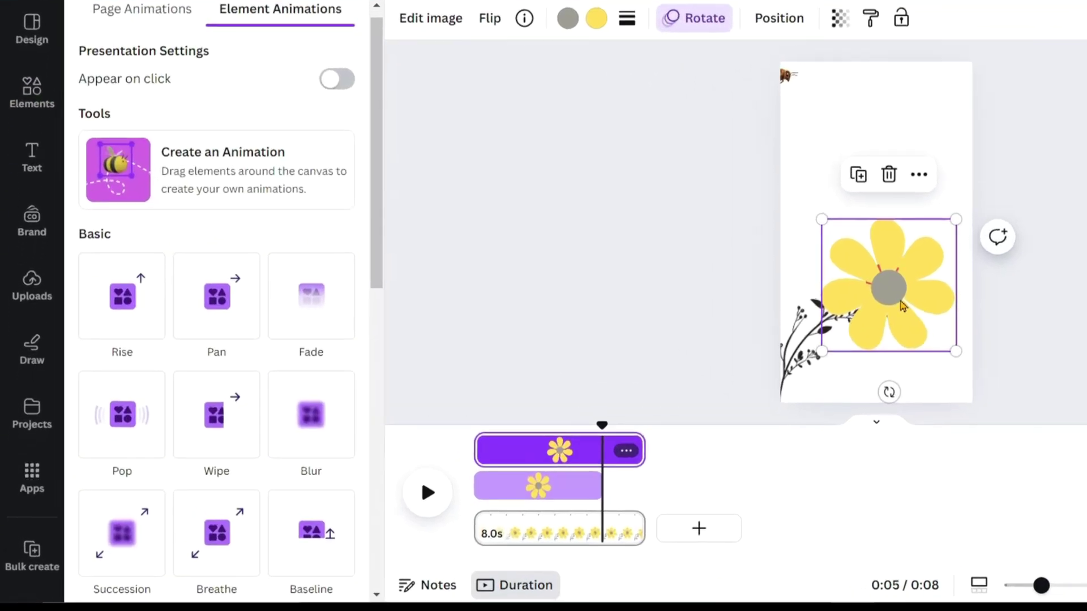
left_click_drag(711, 332, 721, 287)
left_click_drag(1010, 193, 1009, 93)
scroll(249, 143, "down", 10)
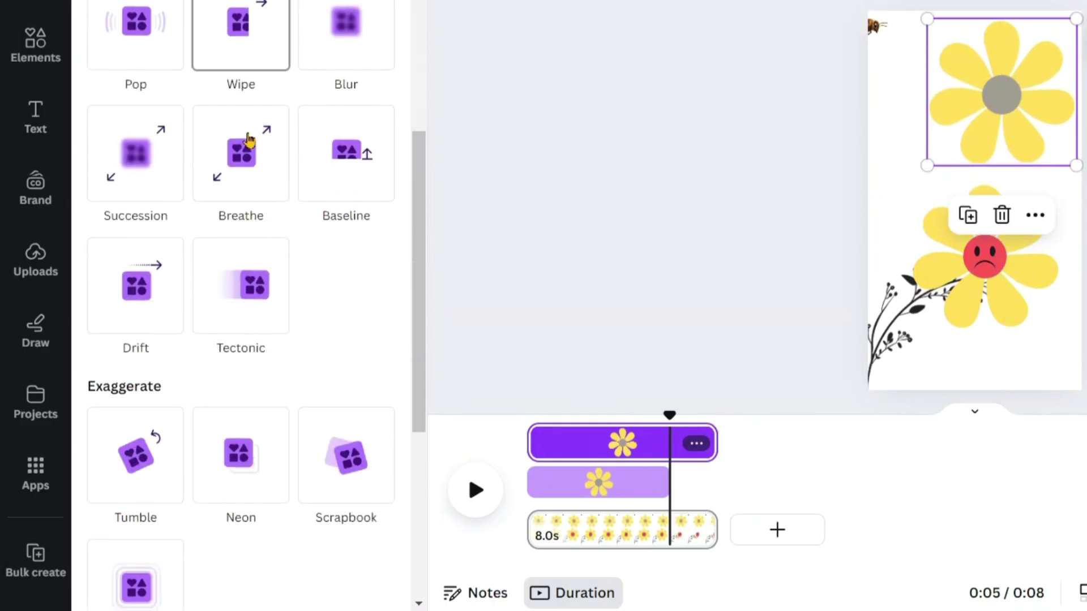
scroll(243, 141, "down", 1)
Remove a trial Rotate animation, delay the copy's start, and set it over the original
left_click(136, 391)
scroll(207, 254, "down", 4)
left_click(335, 590)
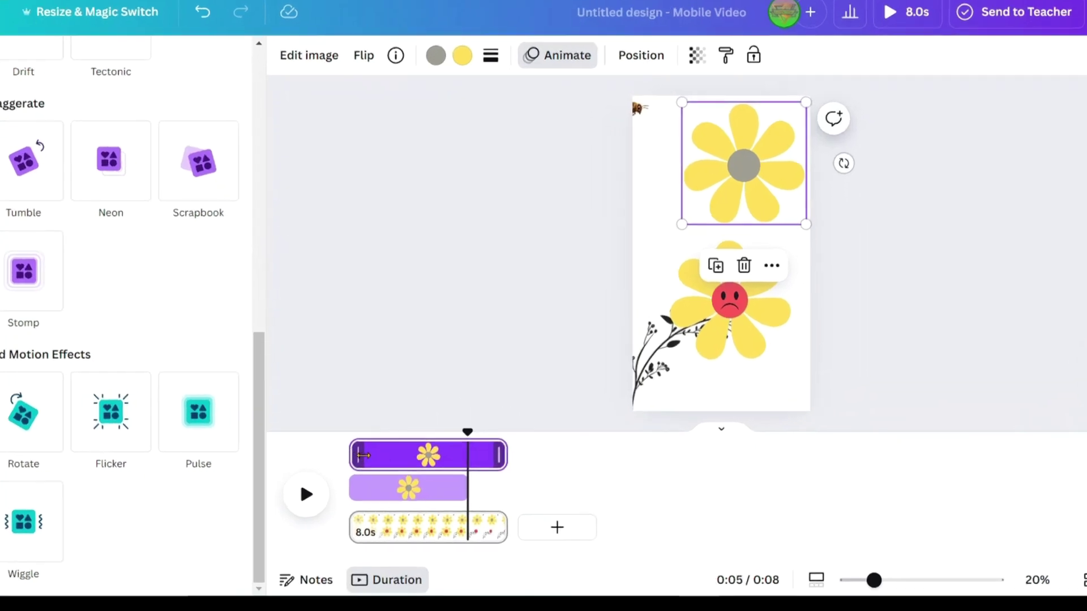
left_click_drag(380, 464, 457, 438)
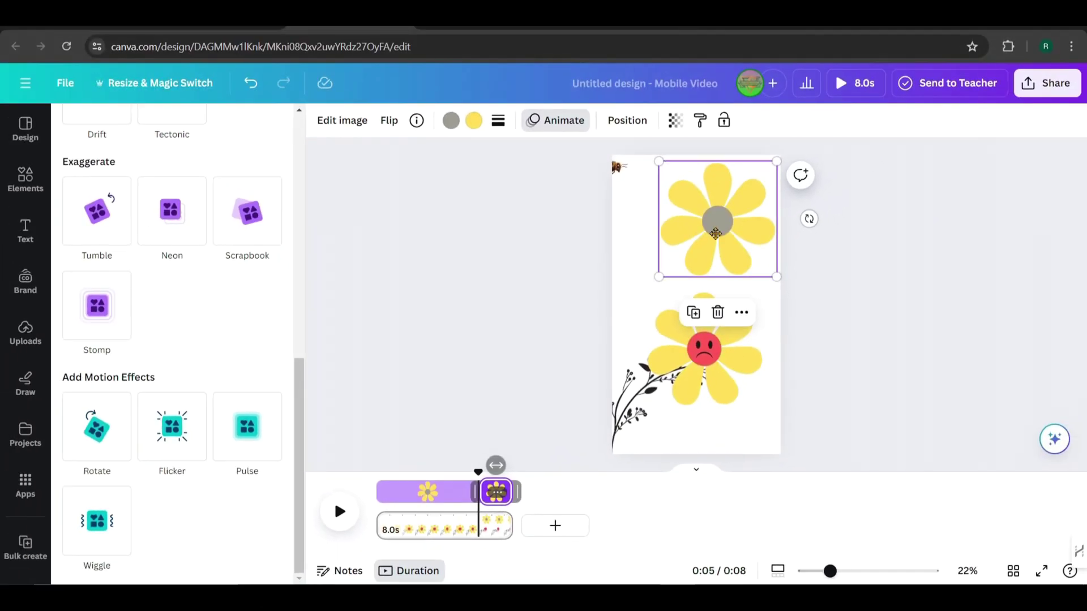
left_click_drag(716, 234, 702, 361)
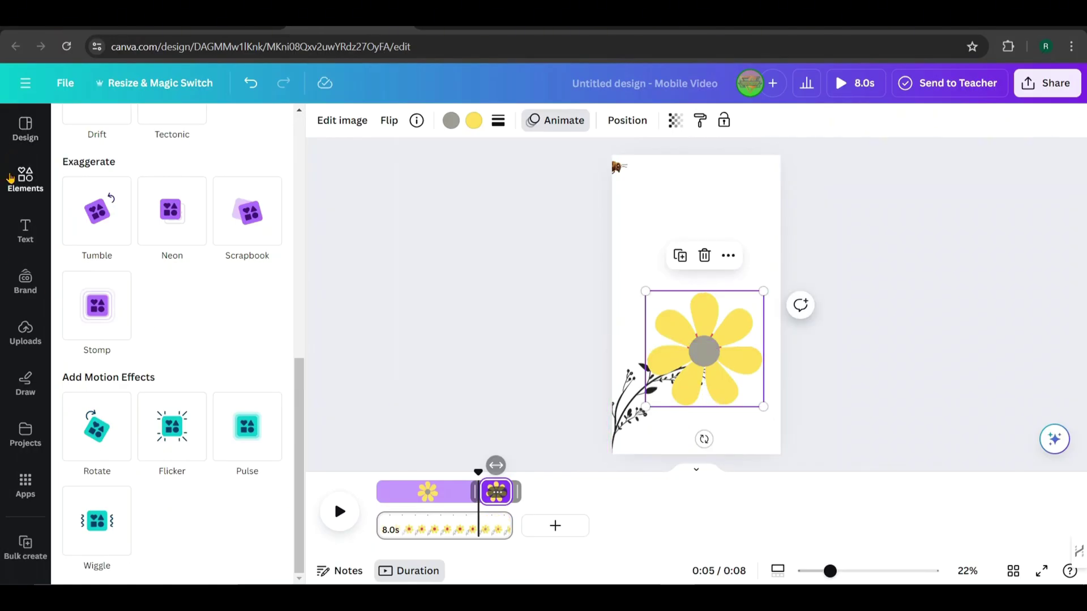
Search elements for 'smile' emoji and add a smiling emoji to the design
left_click(10, 179)
left_click(115, 127)
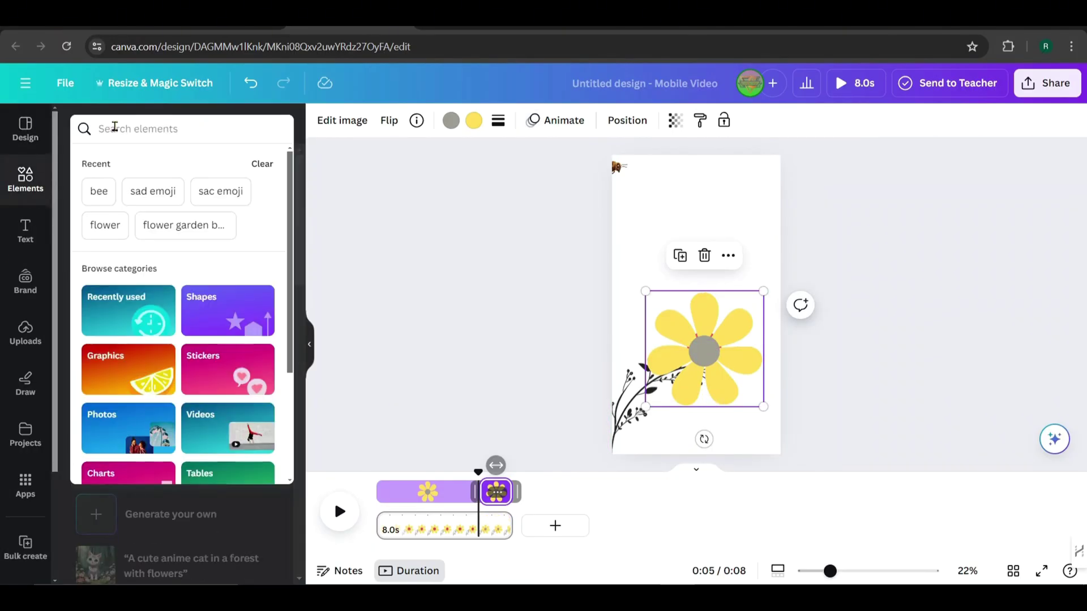
type("smile")
left_click(132, 191)
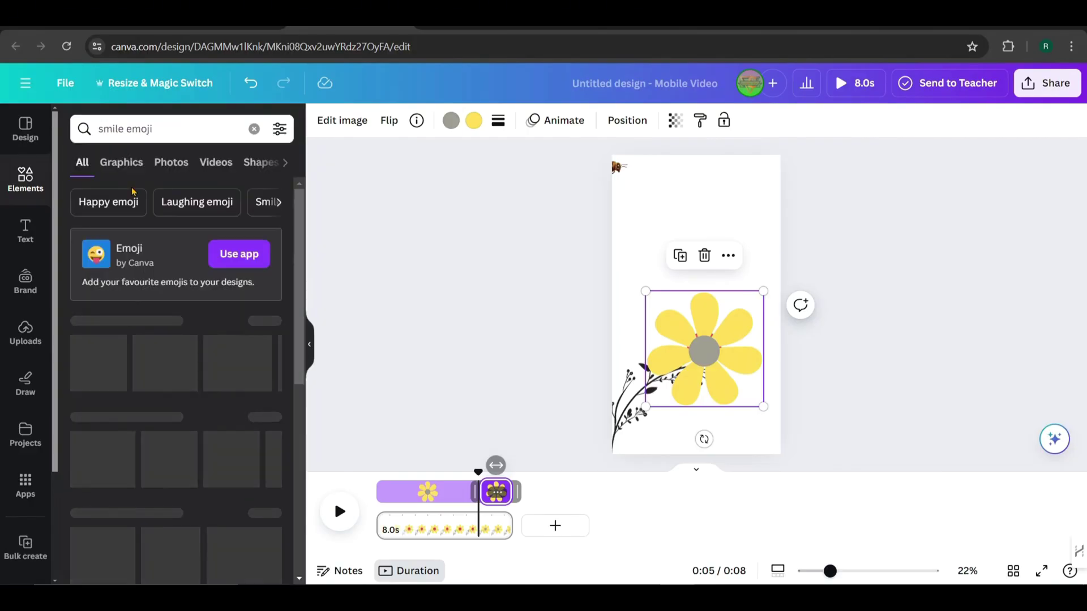
left_click(274, 321)
scroll(163, 419, "down", 2)
left_click(163, 419)
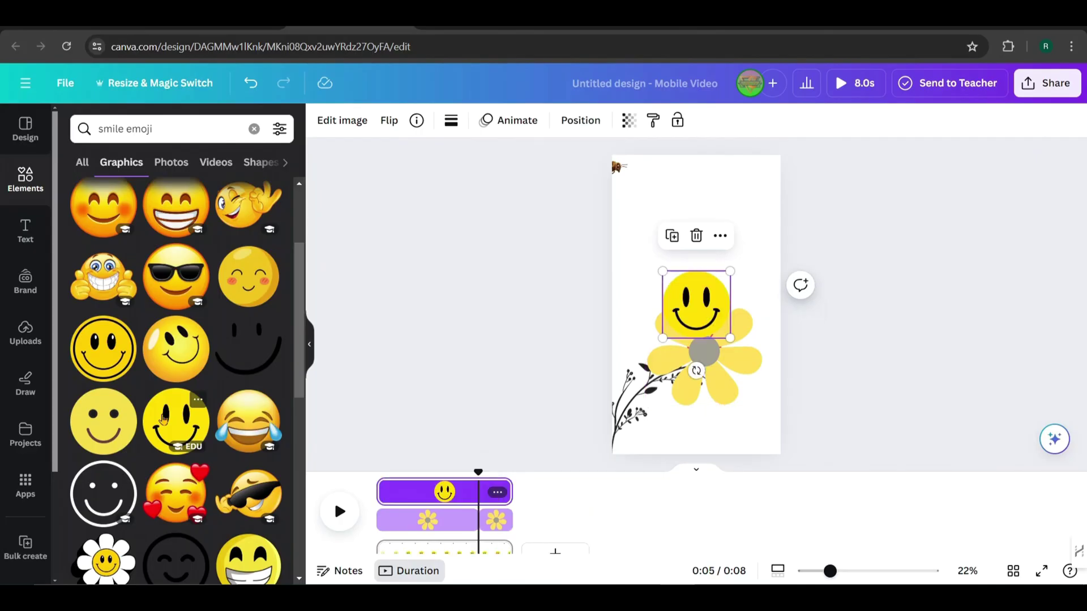
Place the smiley on the flower centre, colour it red, and trim it to the final seconds
left_click_drag(690, 293, 705, 331)
left_click(474, 121)
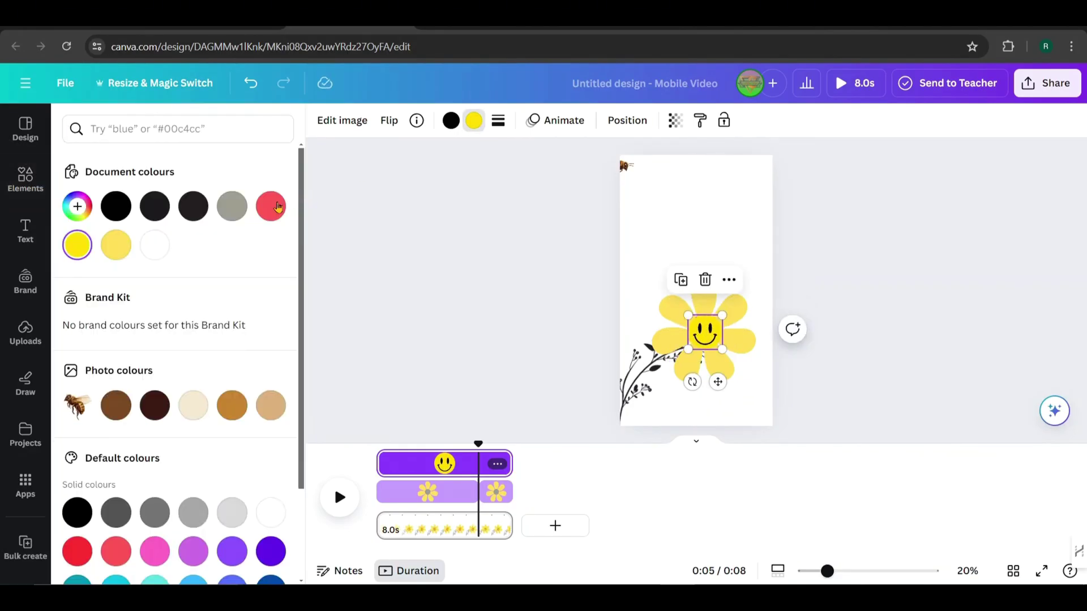
left_click(269, 207)
key("Escape")
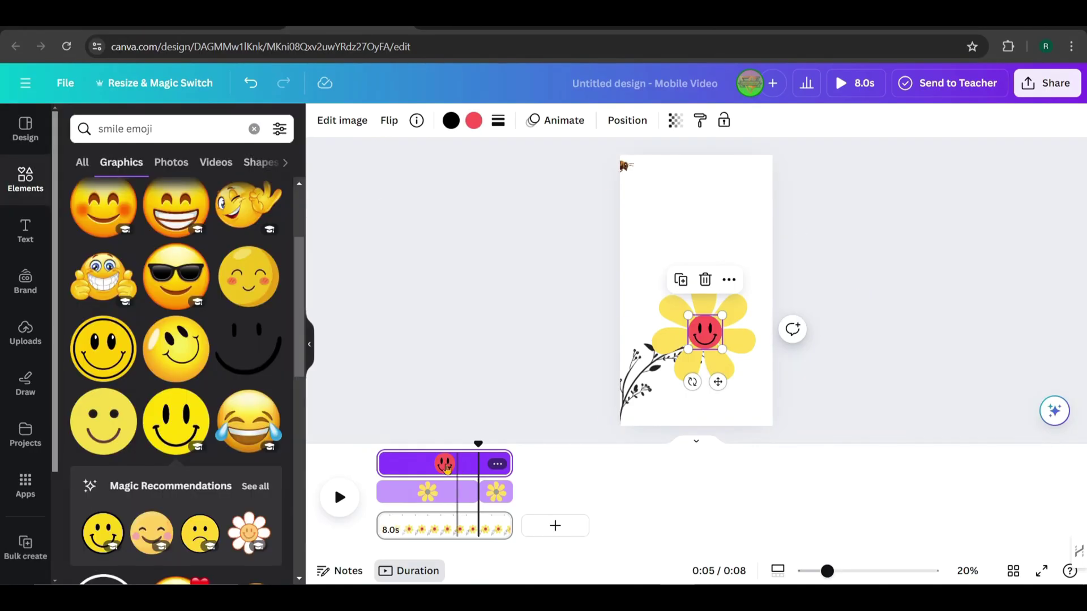
left_click_drag(380, 465, 480, 465)
left_click(339, 497)
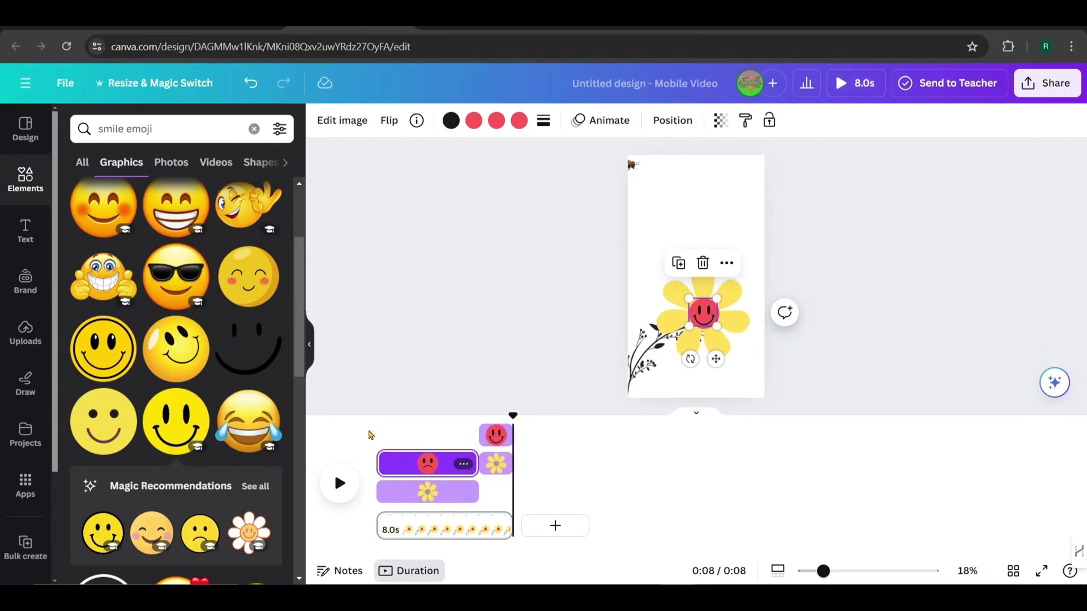
In the Layers list, move the flower and happy smiley below the bee, then replay
left_click(346, 487)
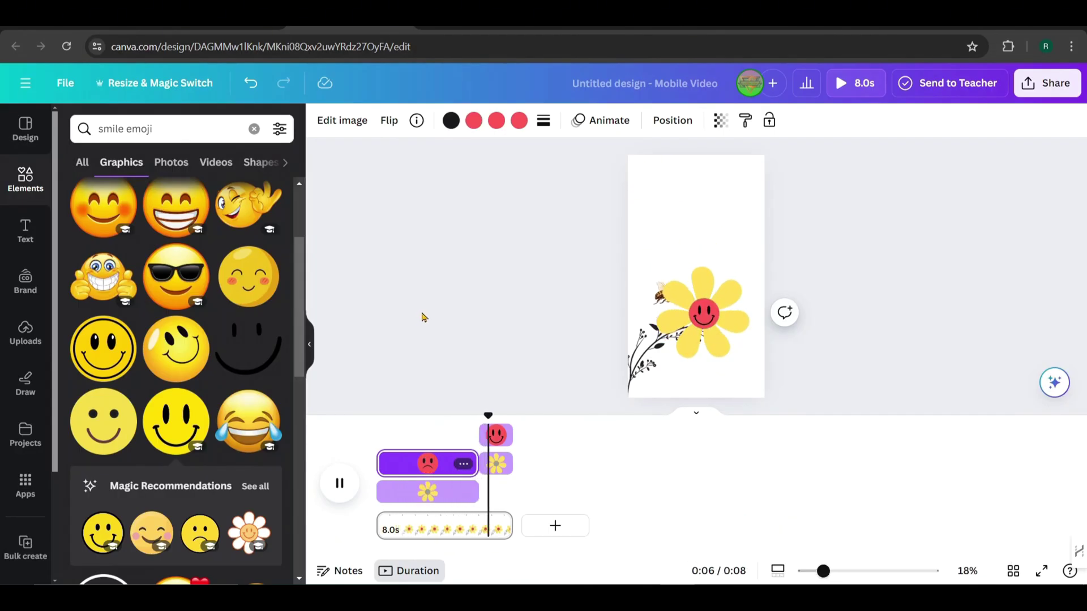
left_click(702, 311)
left_click(673, 120)
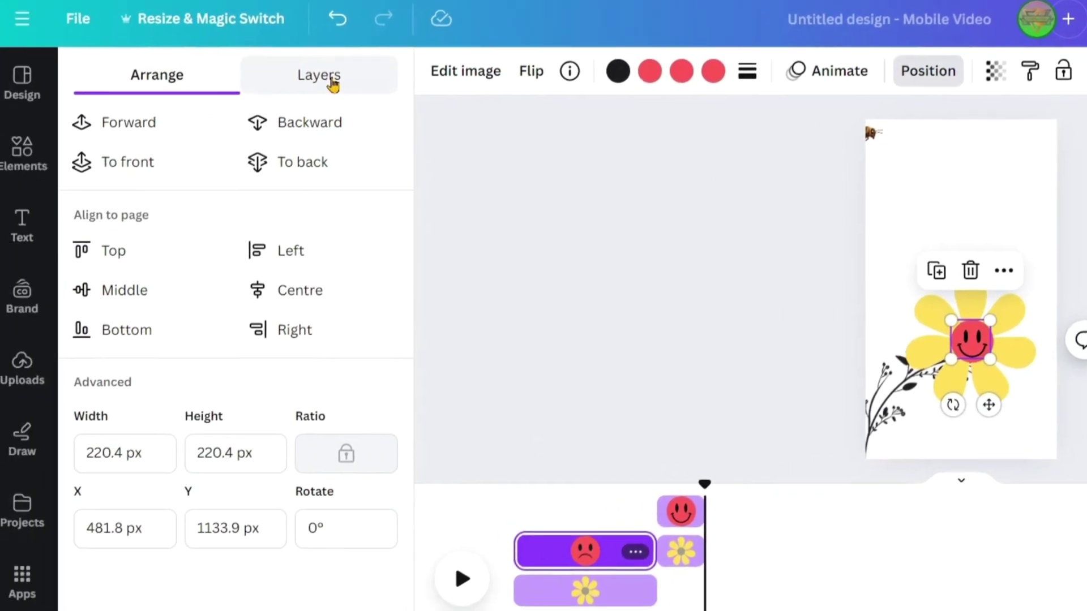
left_click(121, 92)
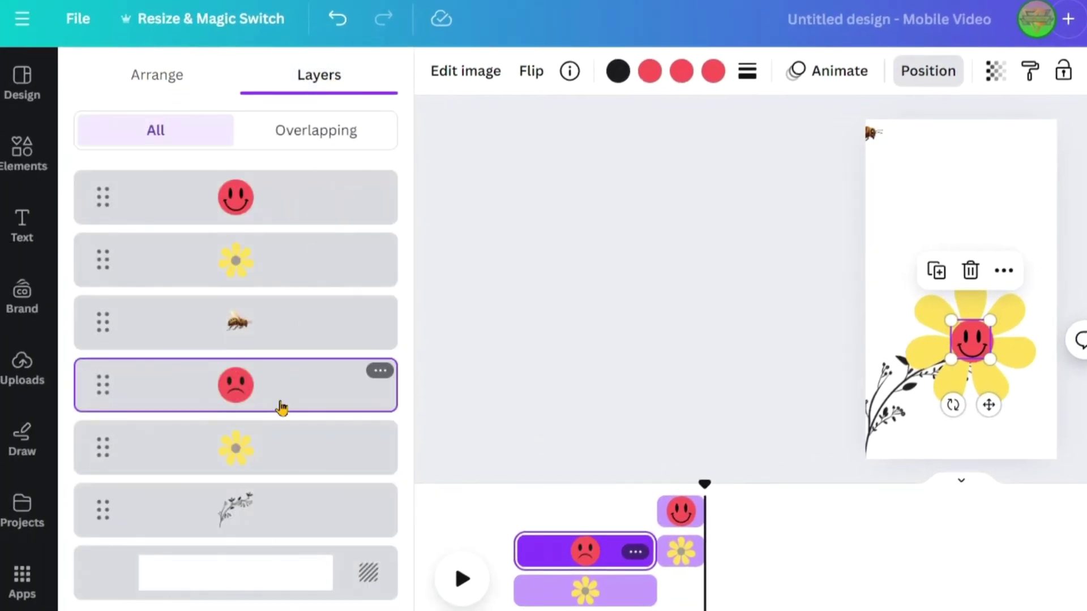
left_click_drag(286, 272, 279, 371)
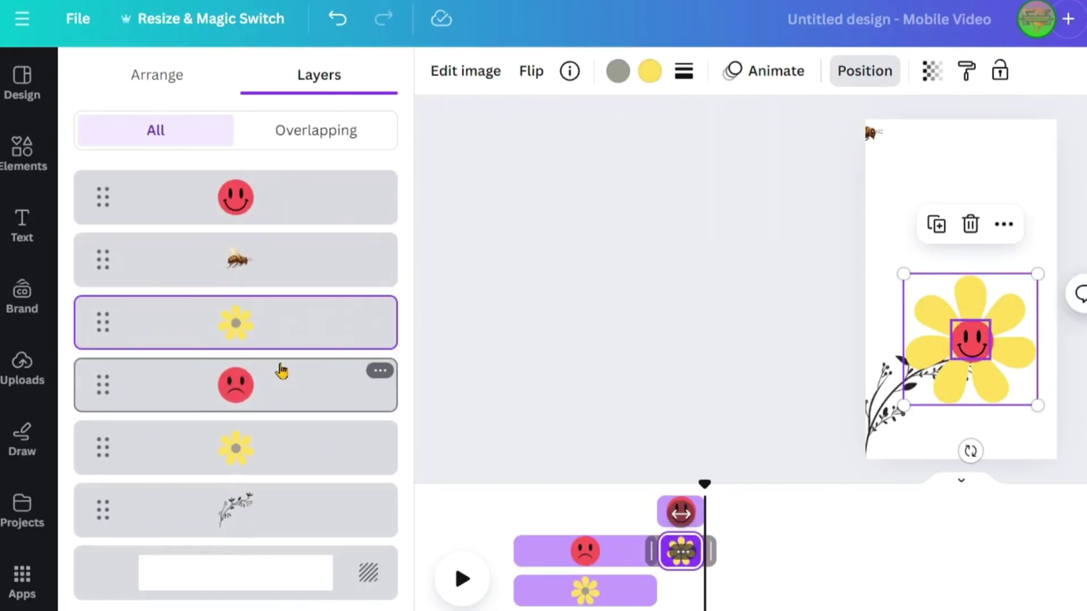
left_click_drag(293, 187, 294, 274)
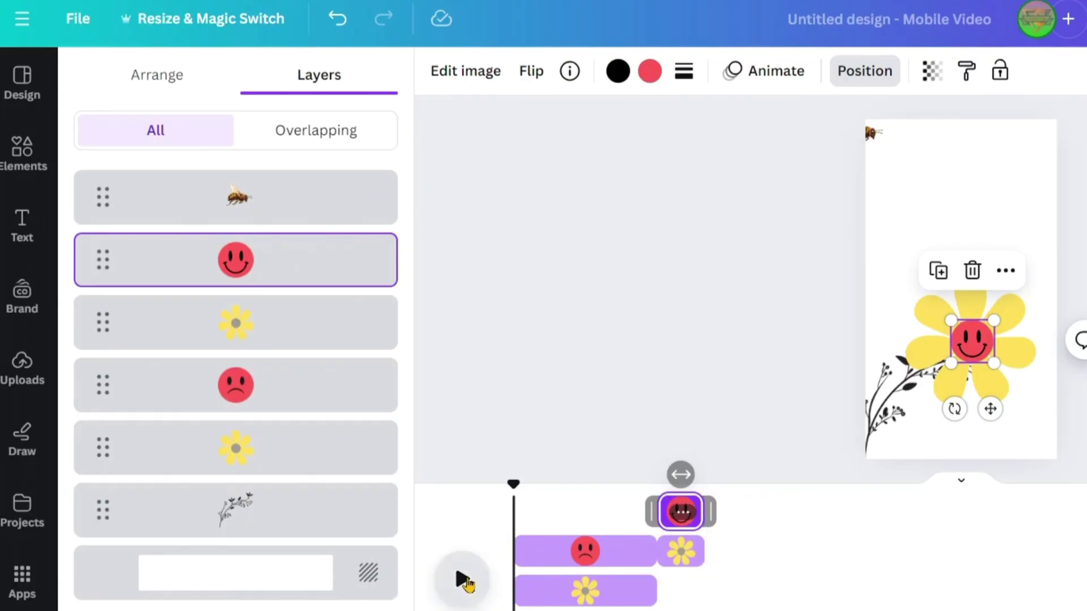
key("space")
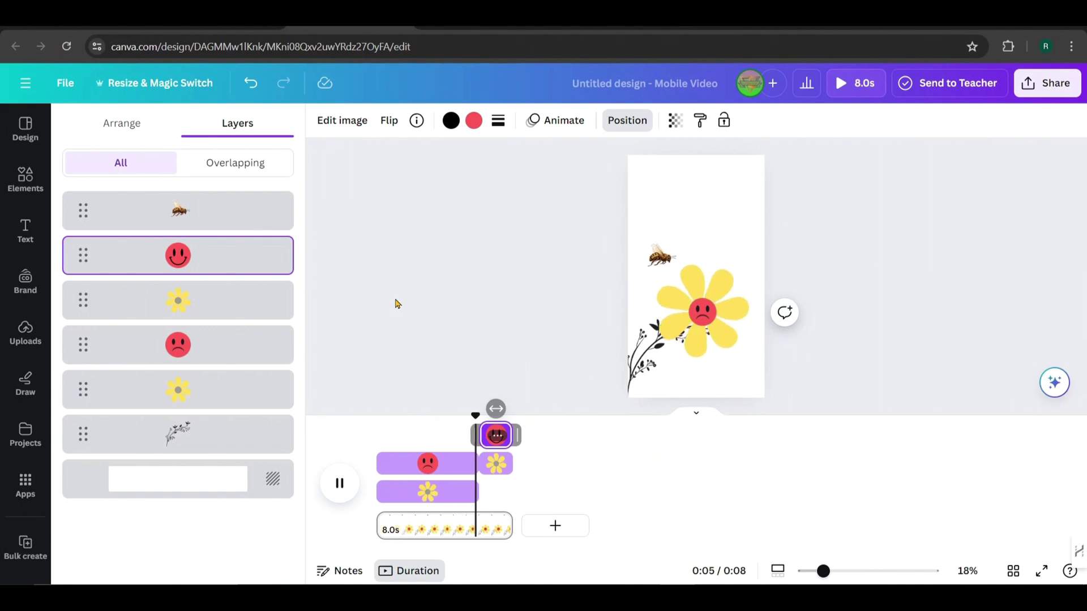
Detach the small bee image from its diamond frame
left_click(951, 414)
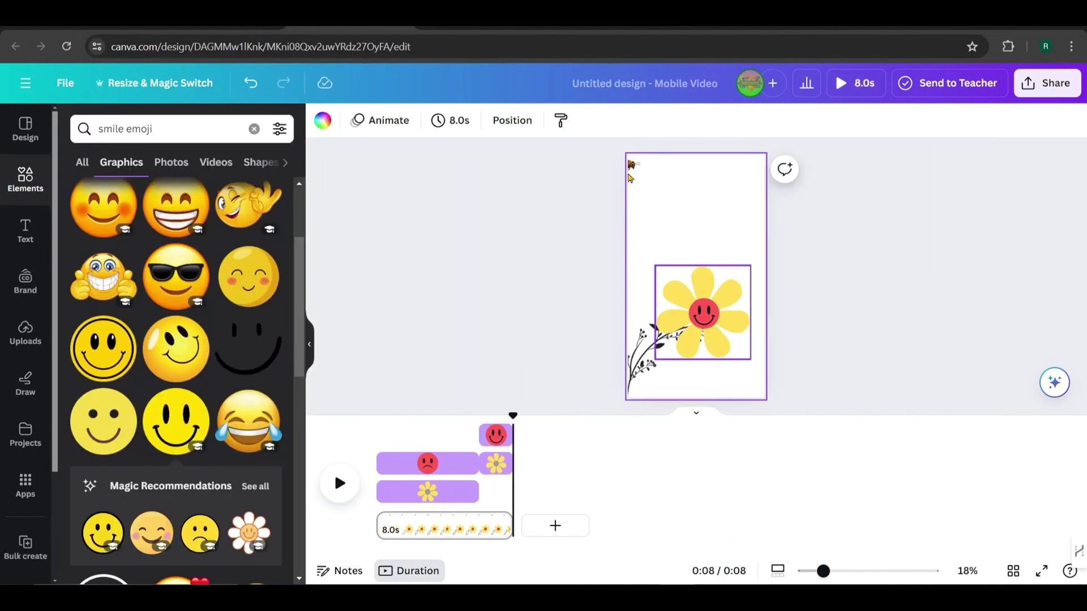
right_click(636, 165)
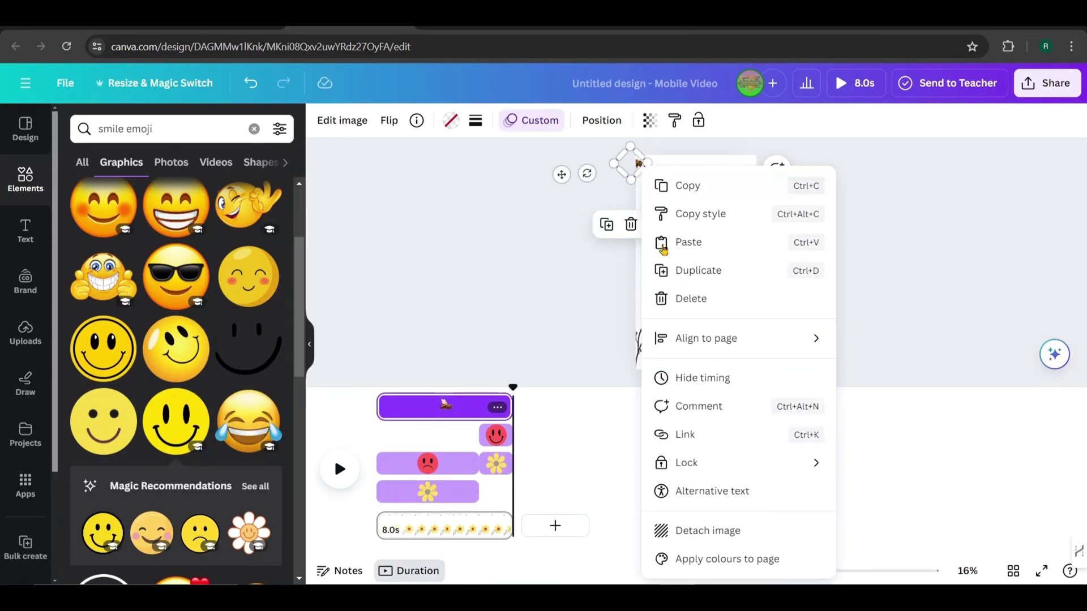
left_click(692, 531)
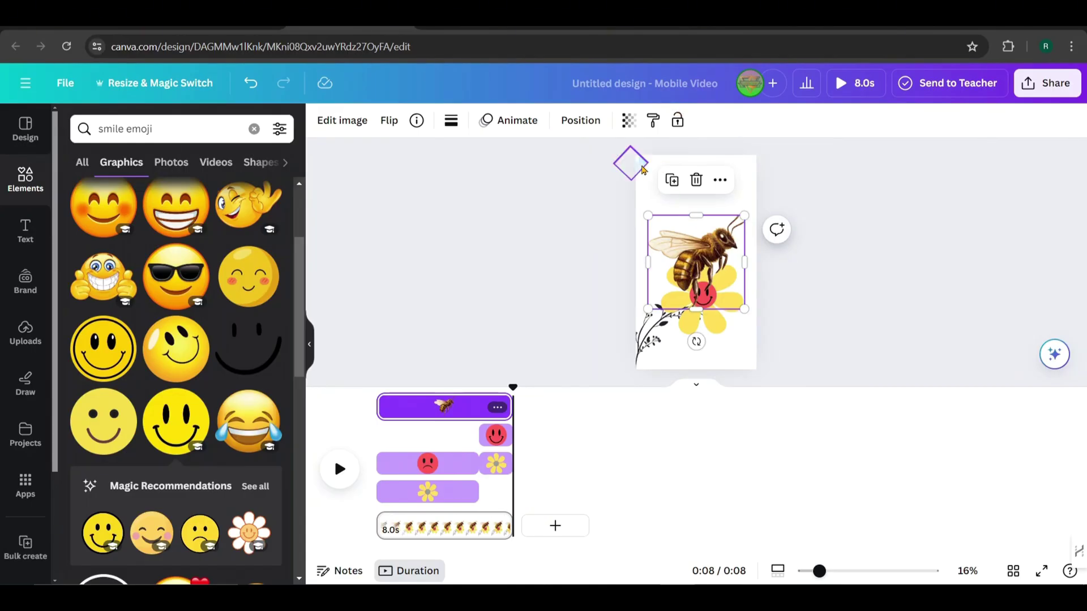
Delete the bee image, clear the smile search, and add the landscape image
left_click(697, 180)
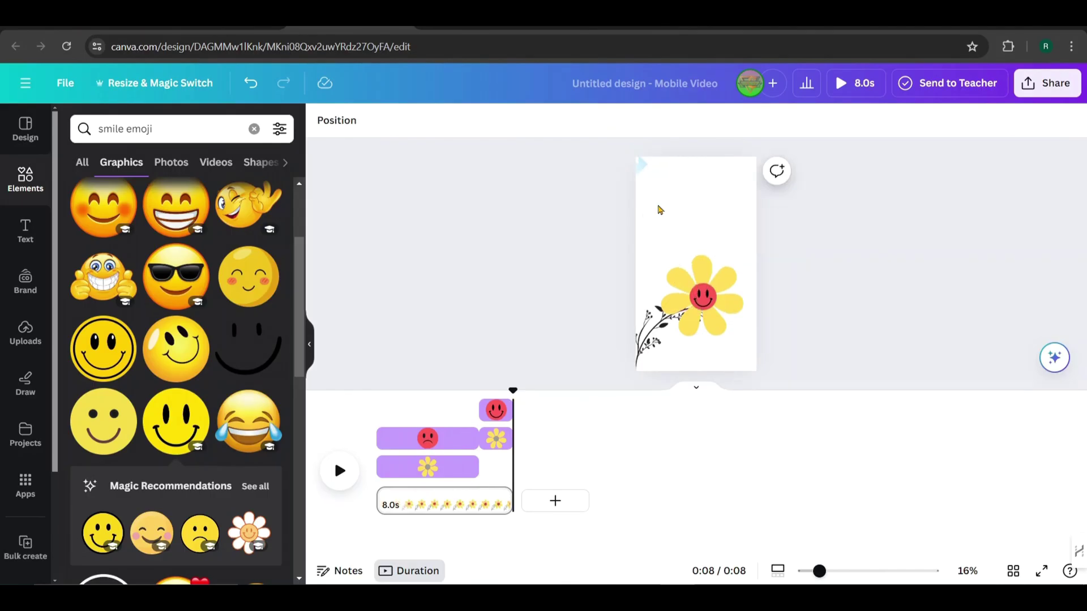
left_click(255, 132)
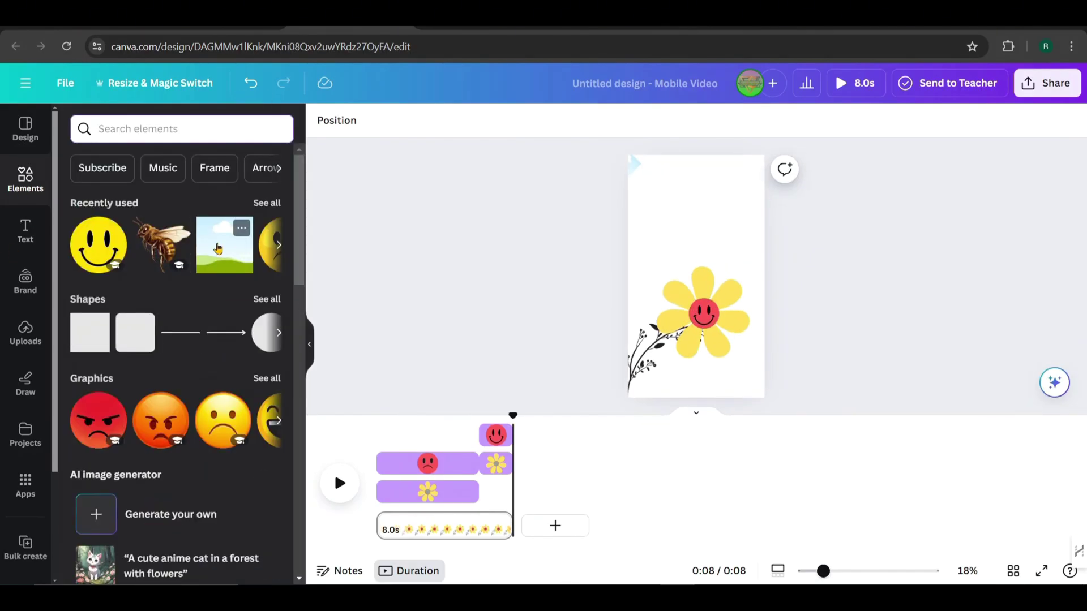
left_click(218, 248)
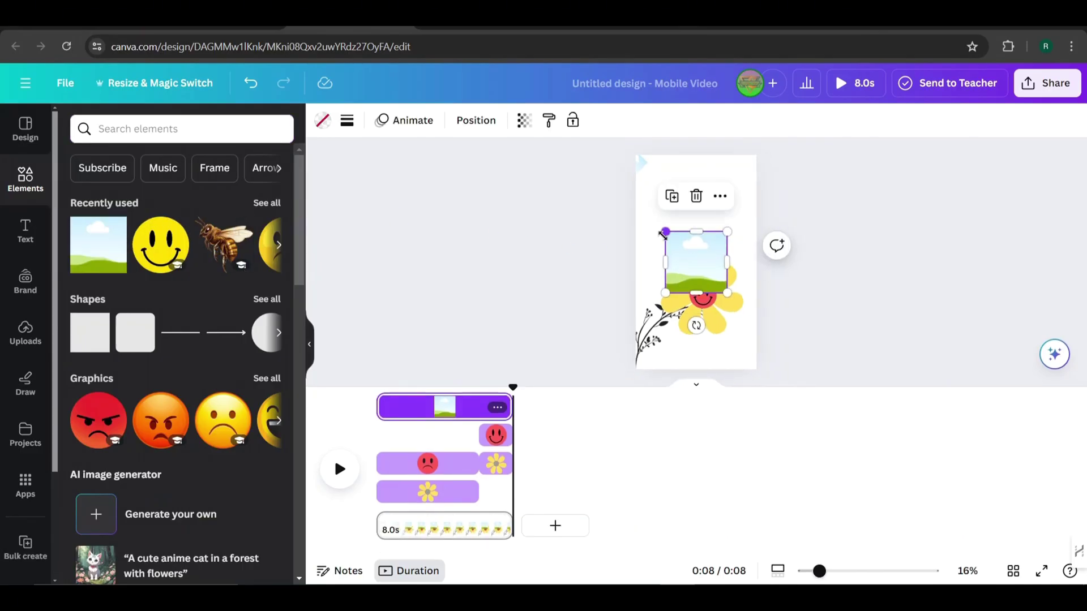
Stretch the landscape to fill the page and send it to the bottom layer
left_click_drag(666, 233, 681, 154)
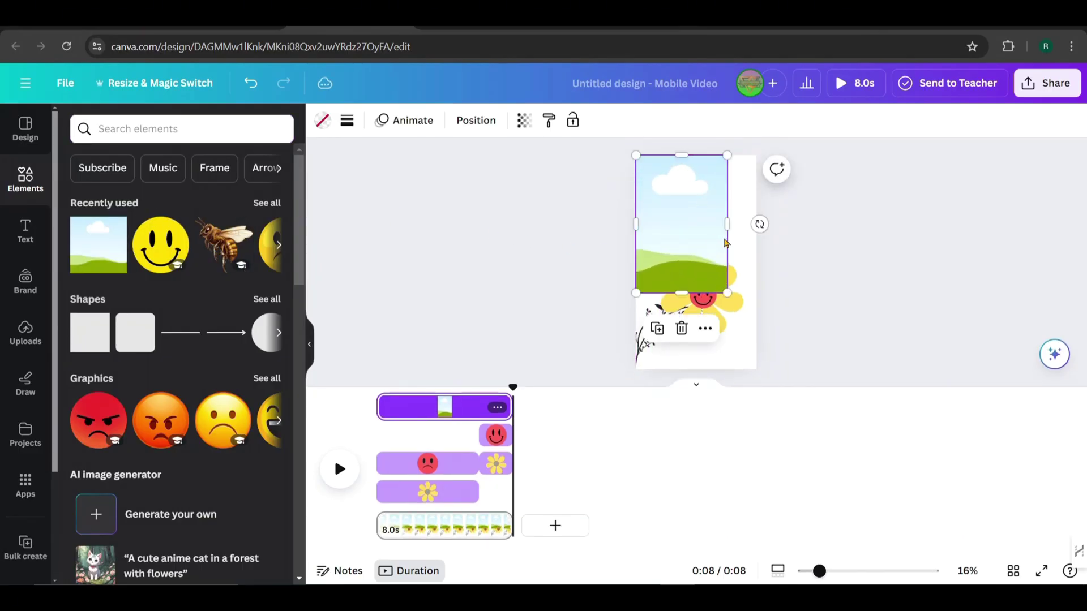
left_click_drag(726, 226, 758, 226)
left_click_drag(682, 293, 695, 371)
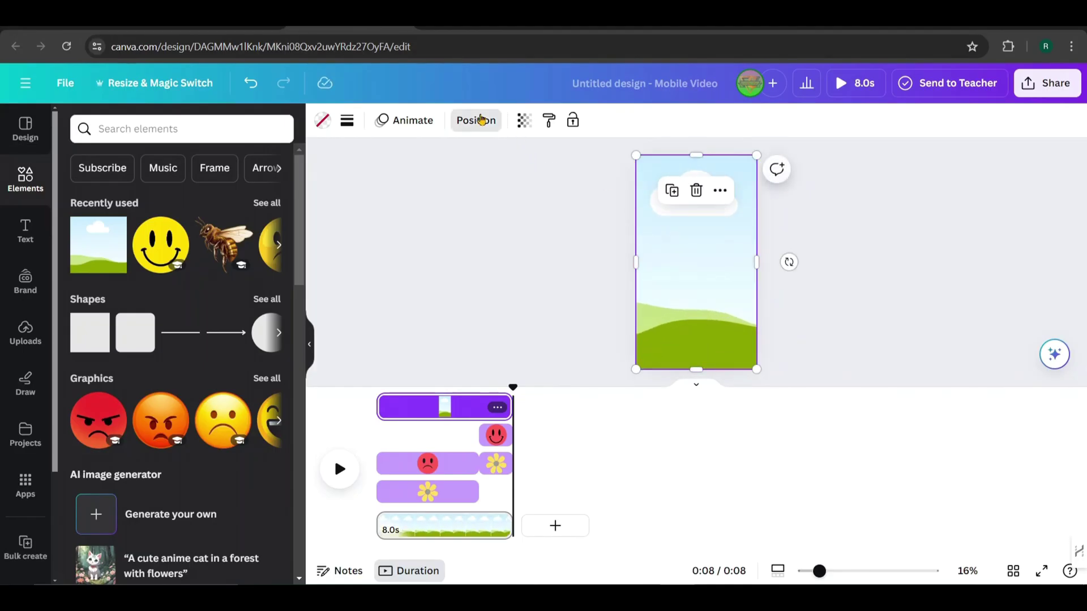
left_click(475, 120)
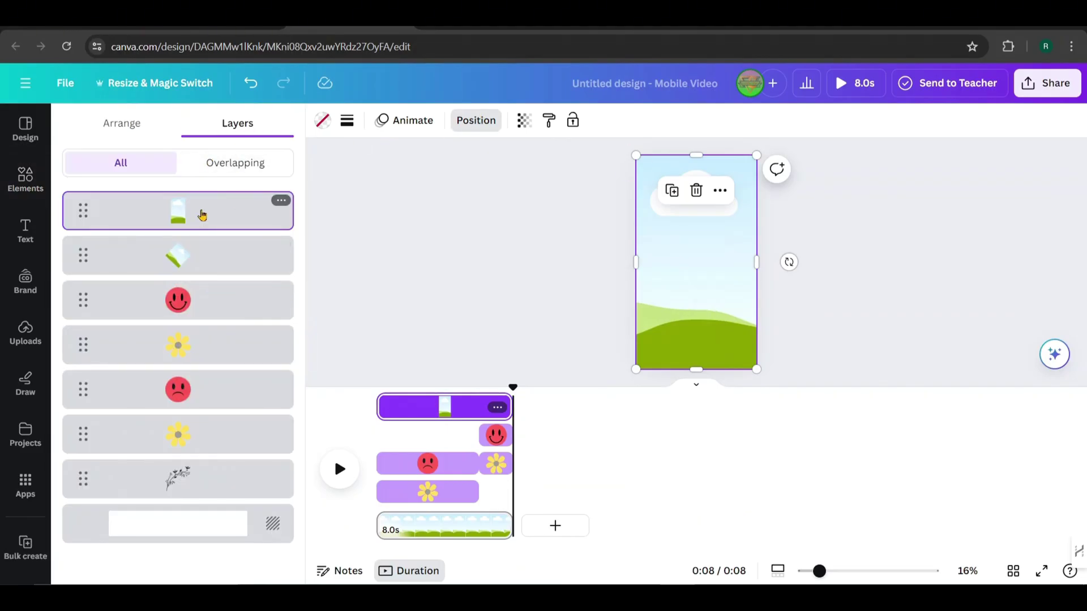
left_click_drag(203, 215, 195, 490)
Search elements for 'flower' and show all flower graphics
left_click(476, 120)
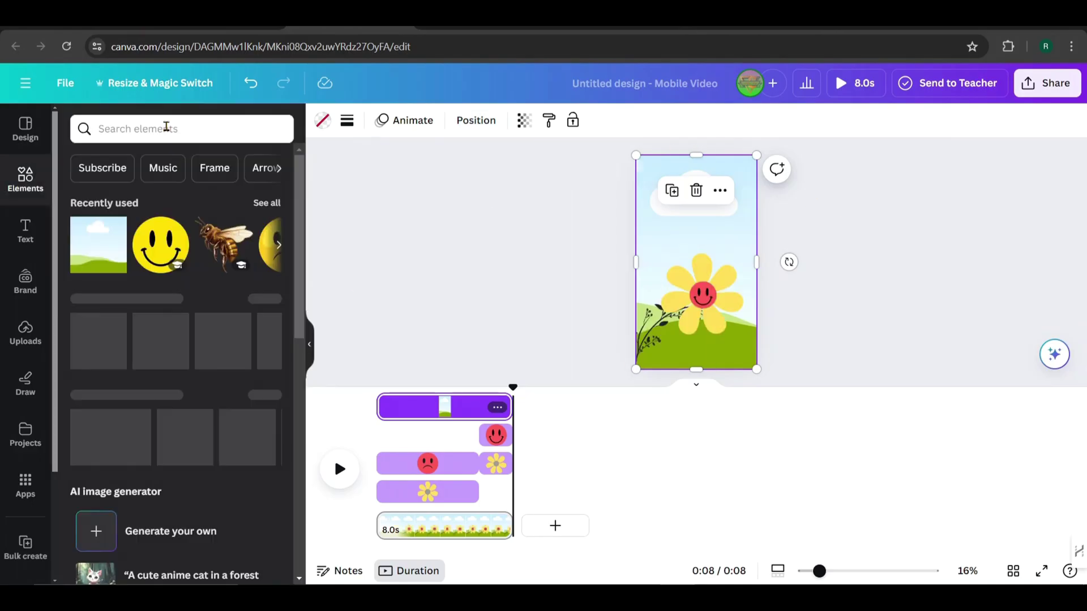
left_click(166, 127)
type("flower")
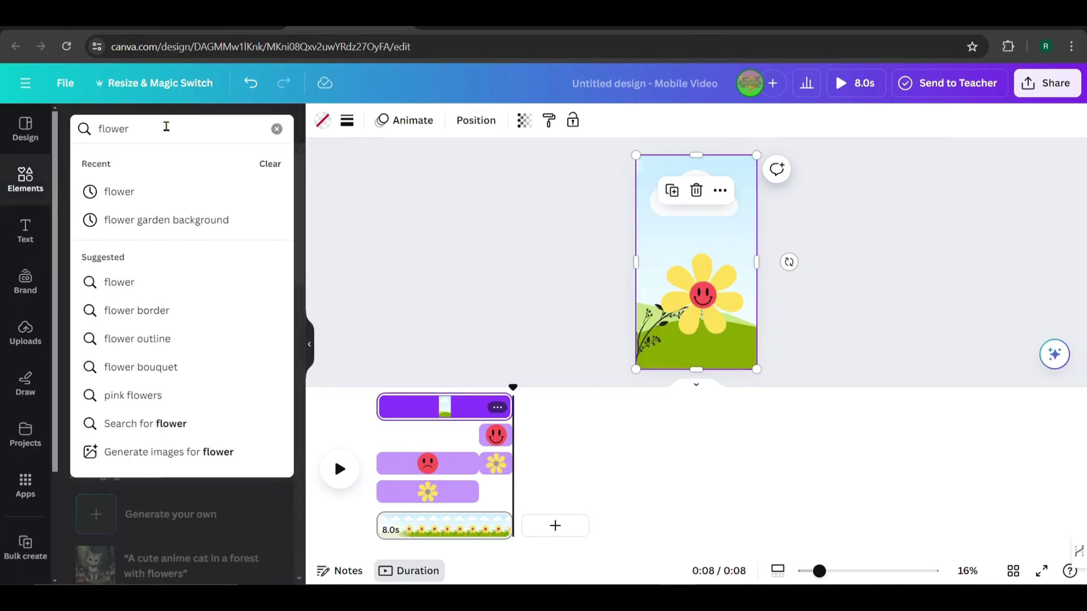
key("Return")
left_click(267, 237)
scroll(166, 417, "down", 1)
scroll(166, 417, "down", 1)
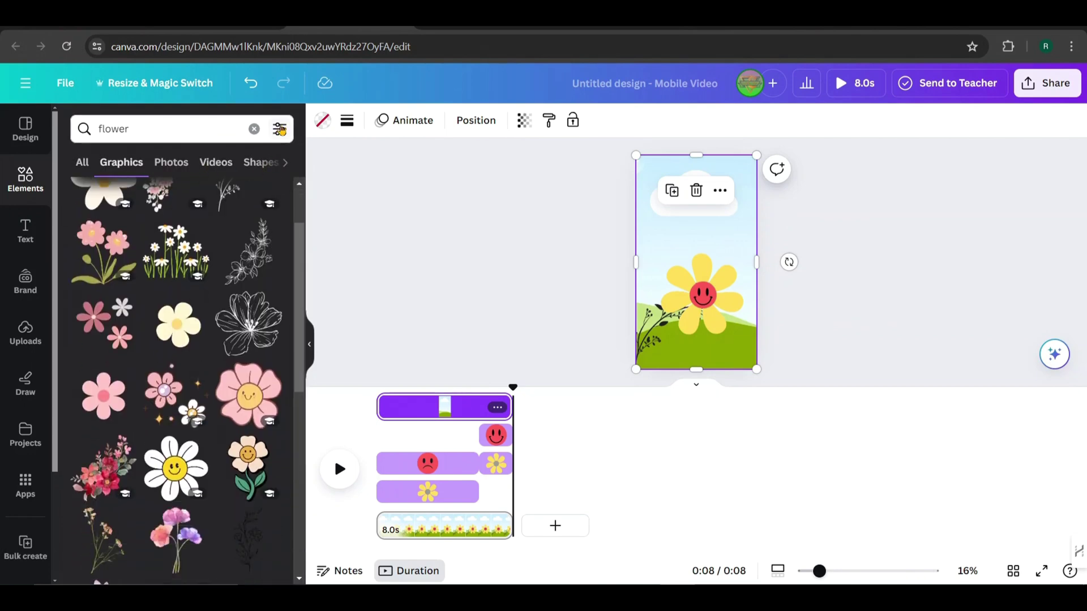
Filter the graphics to Animated and add the pink flower graphic
left_click(279, 130)
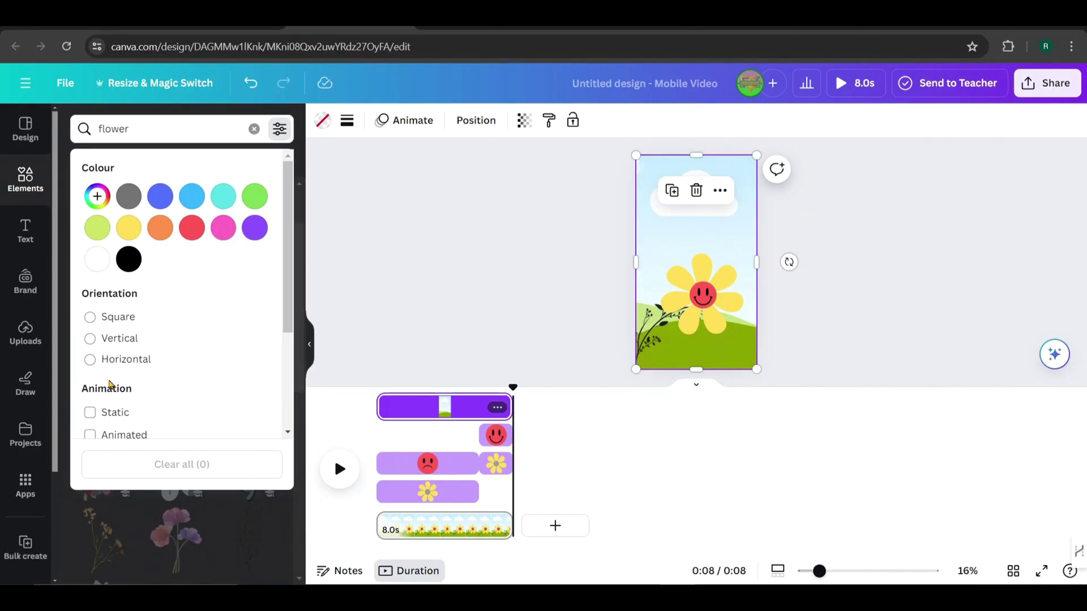
scroll(121, 382, "down", 1)
left_click(90, 365)
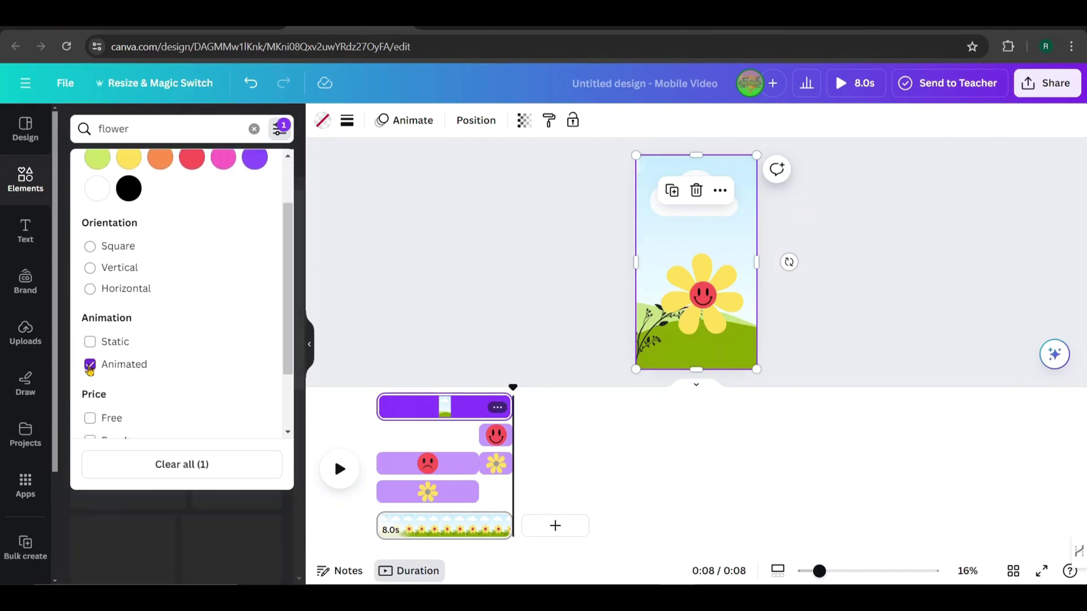
left_click(287, 527)
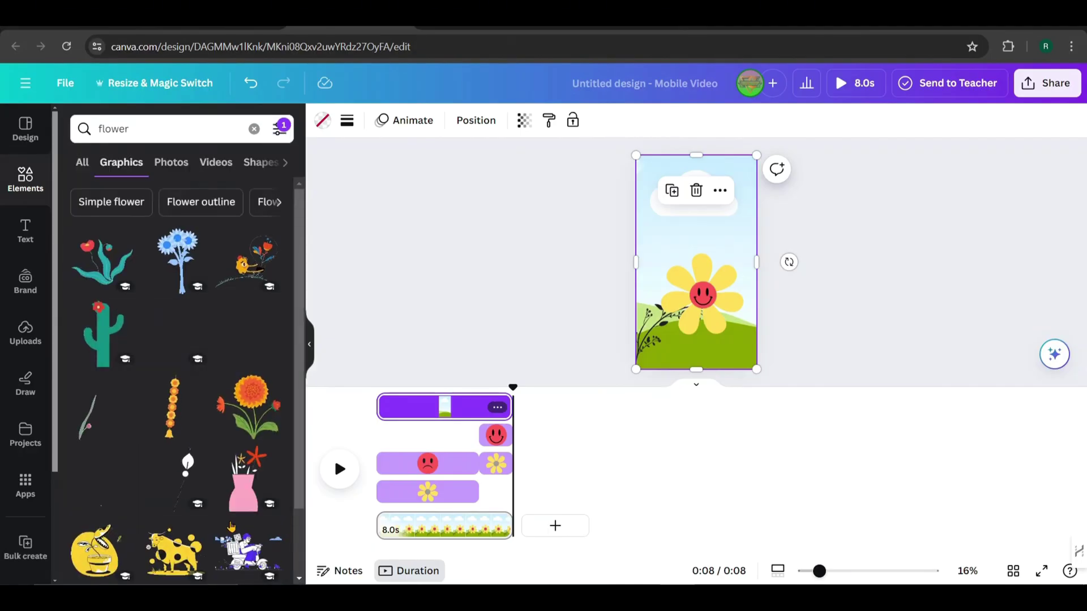
scroll(158, 261, "down", 1)
scroll(158, 260, "down", 2)
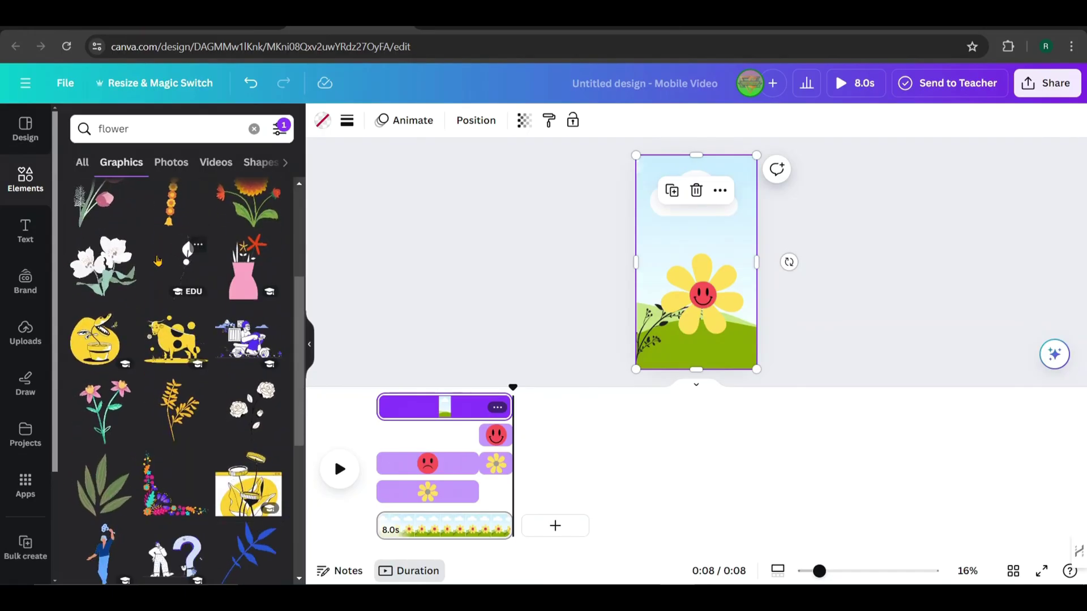
left_click(107, 421)
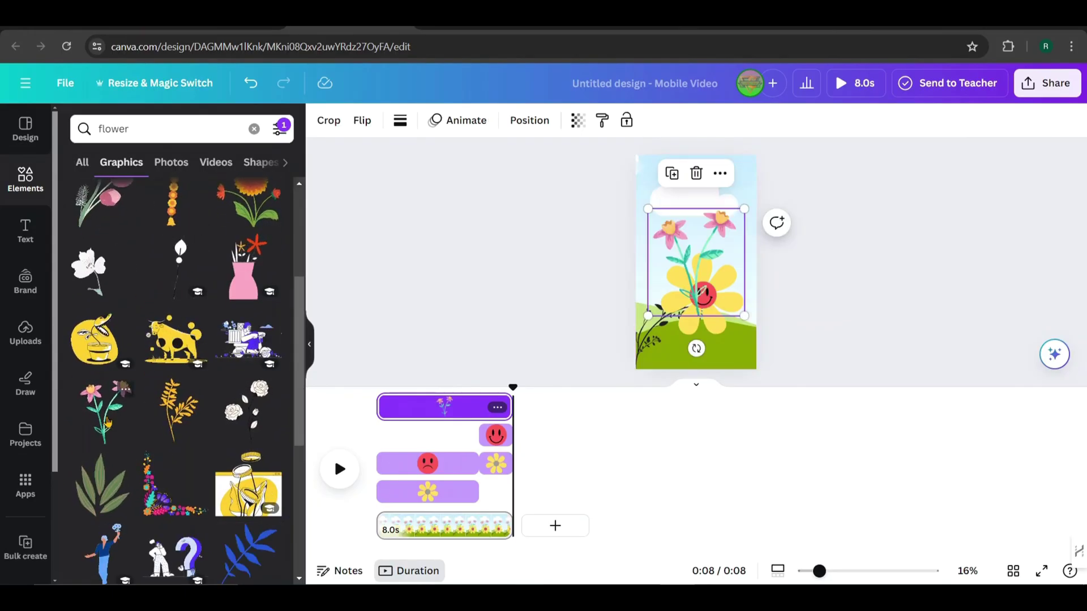
Tilt the pink flower to peek in at the right edge, then clear the search
left_click_drag(696, 348, 748, 362)
left_click_drag(753, 286, 756, 280)
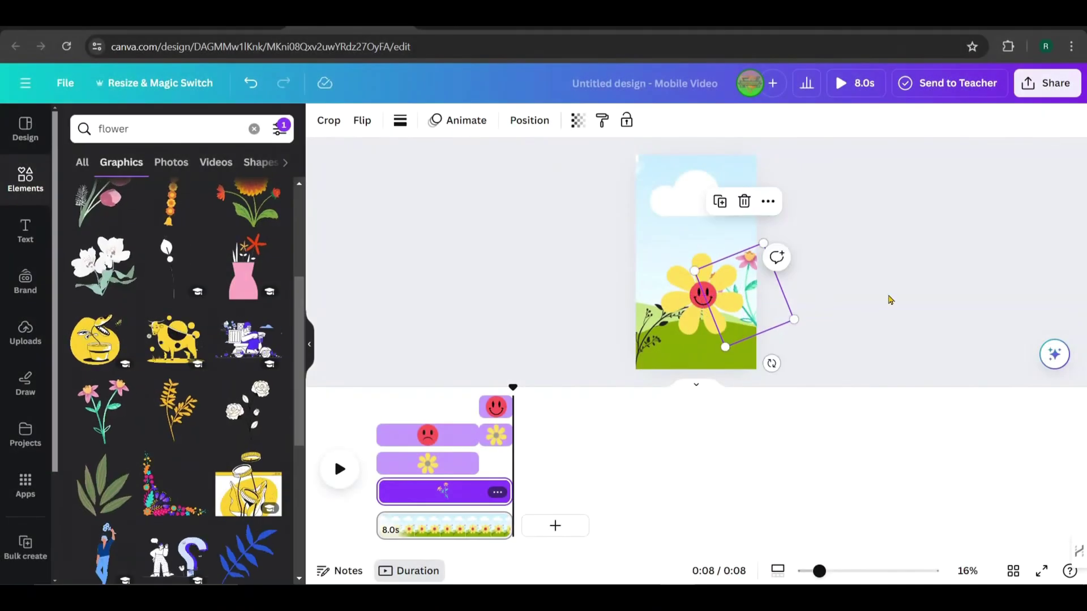
left_click(890, 300)
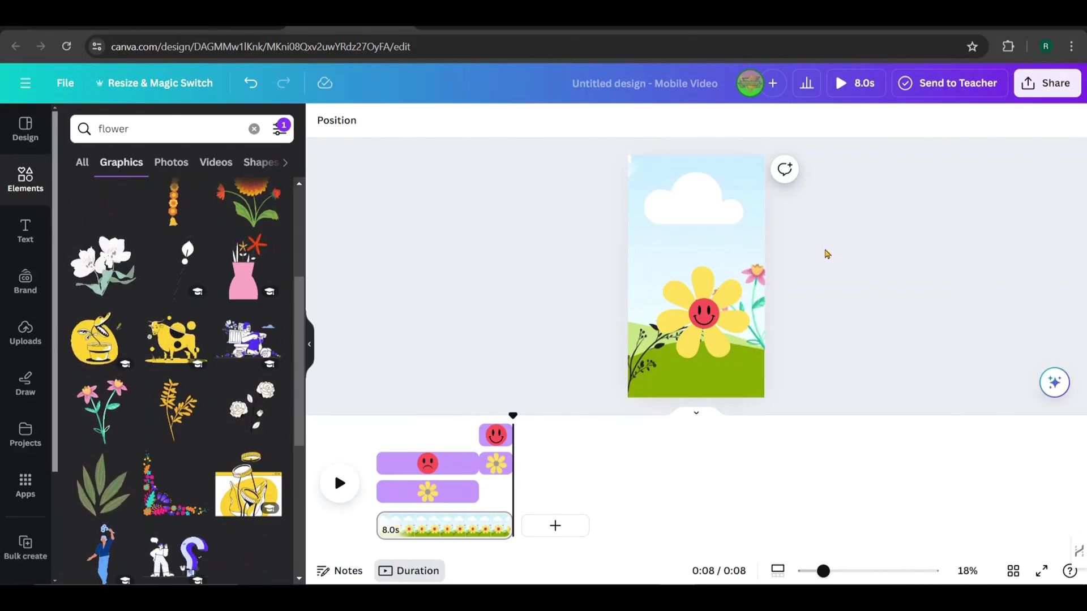
left_click(255, 129)
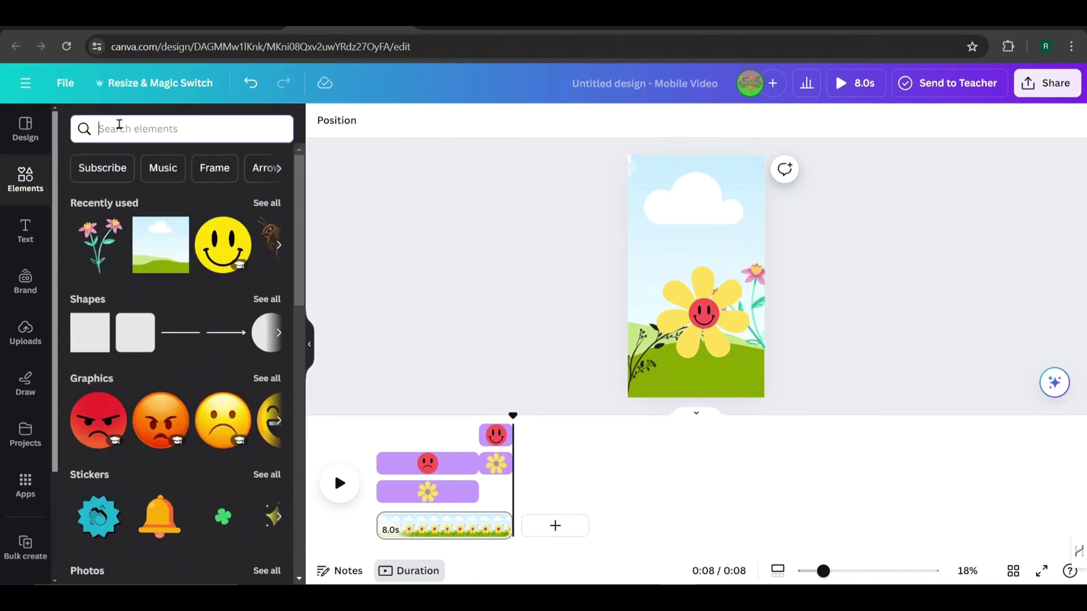
Search for flower garden backgrounds and show all matching graphics
type("flower")
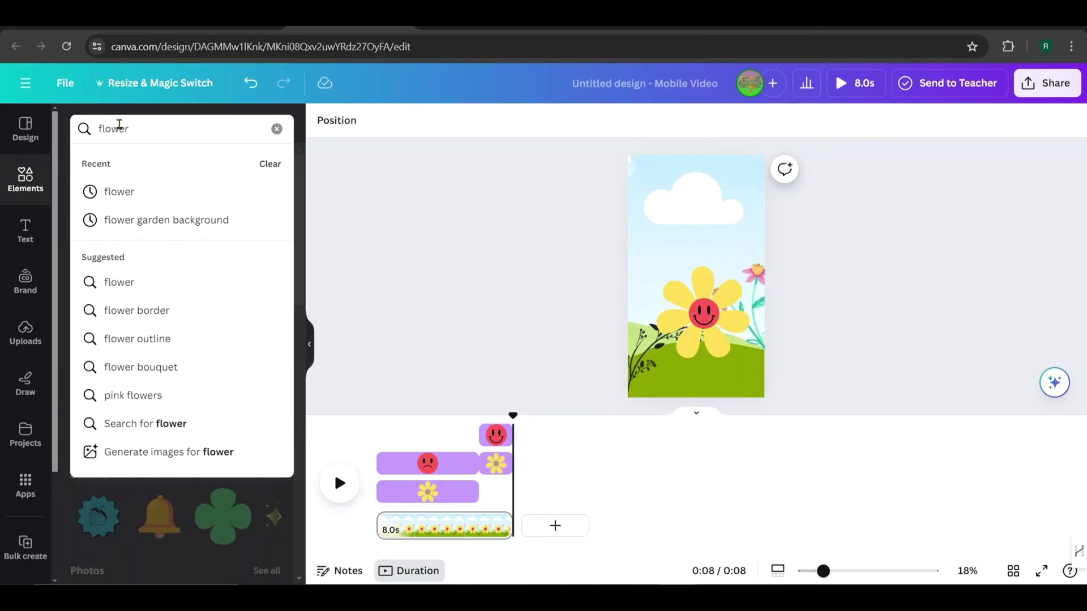
left_click(175, 221)
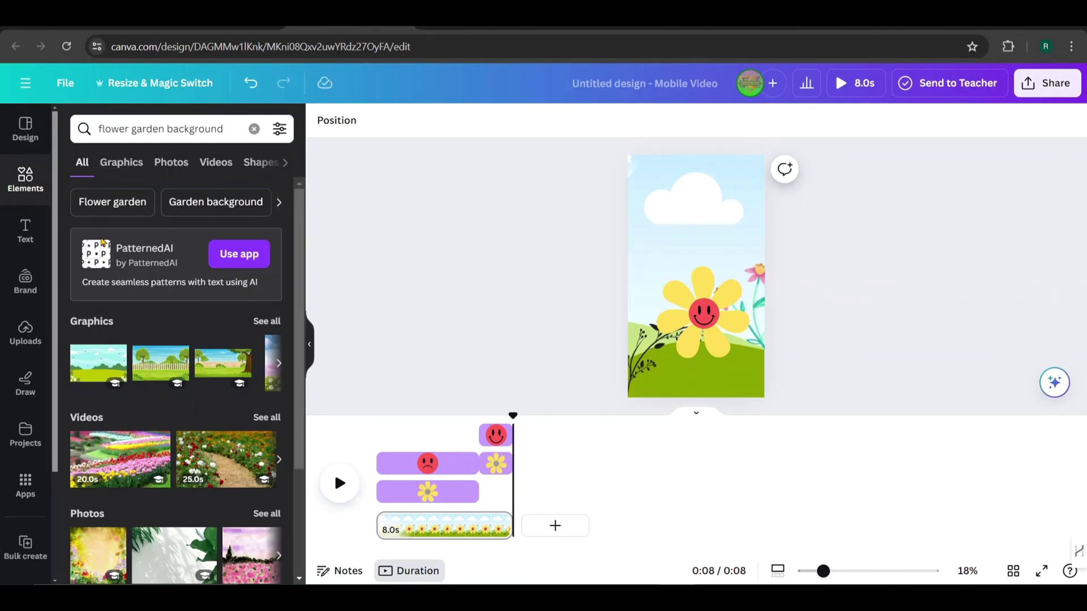
scroll(215, 333, "down", 2)
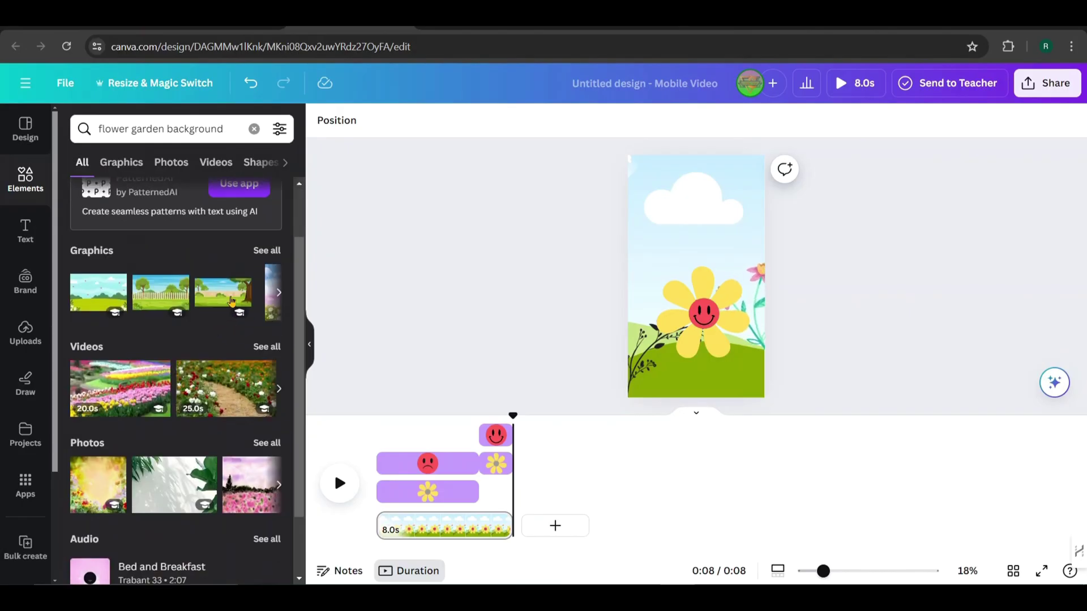
left_click(262, 254)
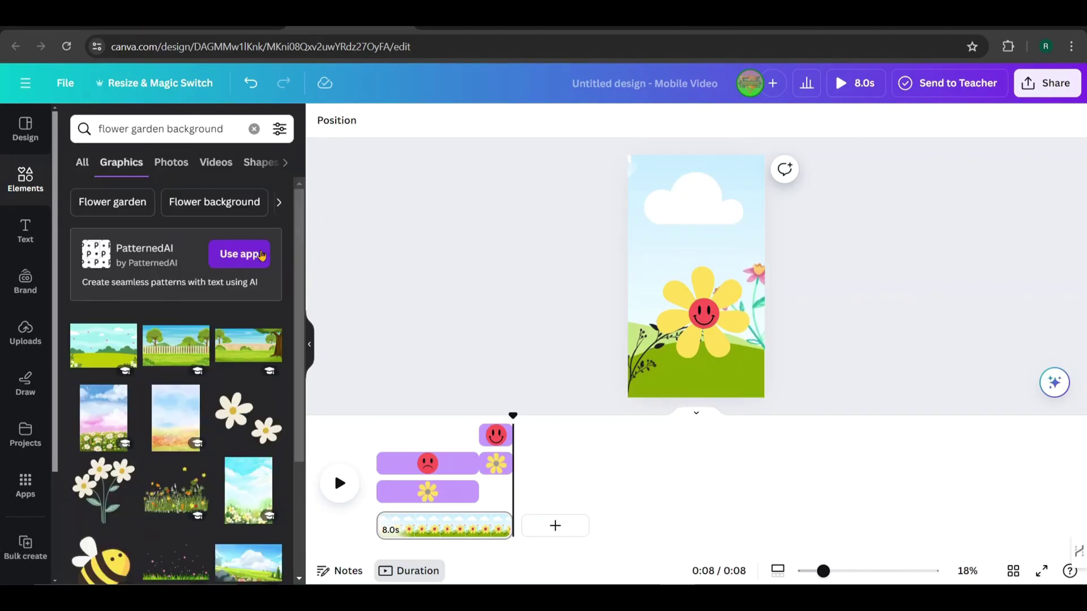
scroll(205, 420, "down", 1)
scroll(205, 420, "up", 1)
scroll(205, 421, "down", 2)
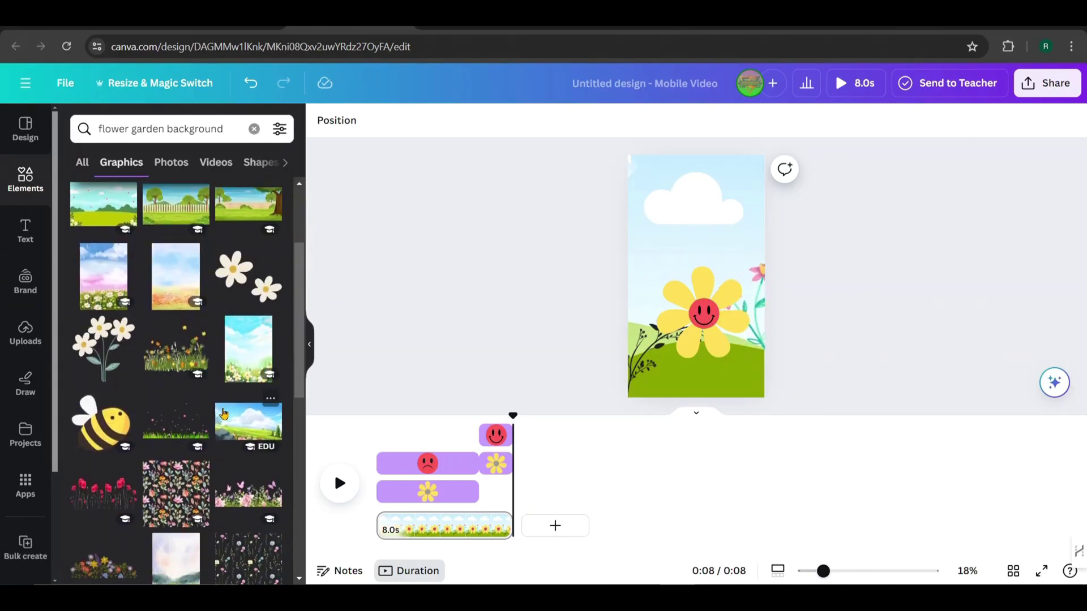
scroll(174, 434, "down", 2)
scroll(174, 434, "up", 3)
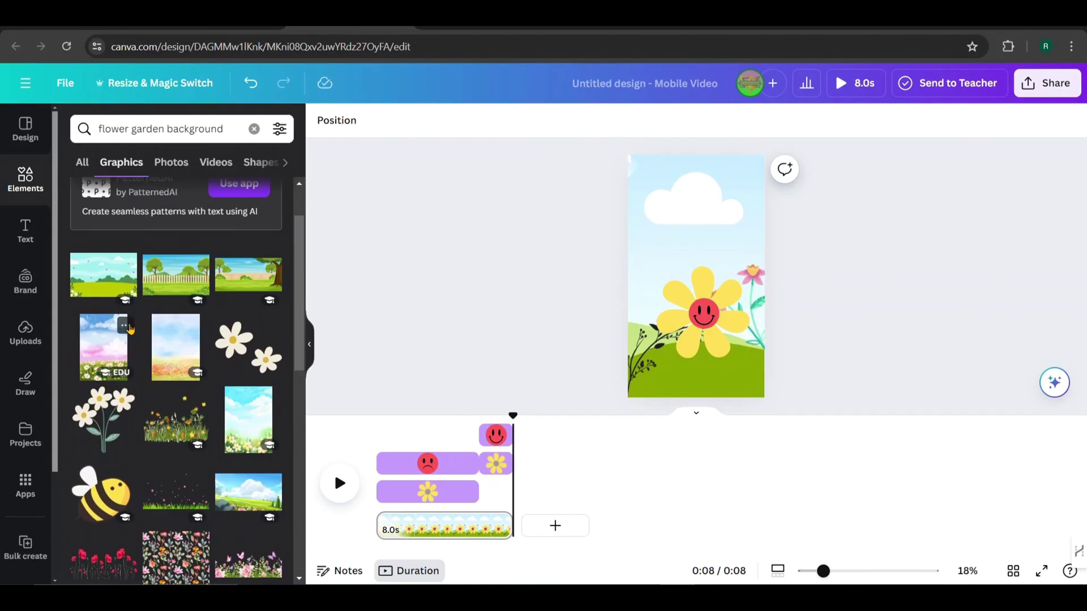
Save the Watercolor Floral Field Background graphic into a new folder named 'flower'
left_click(128, 328)
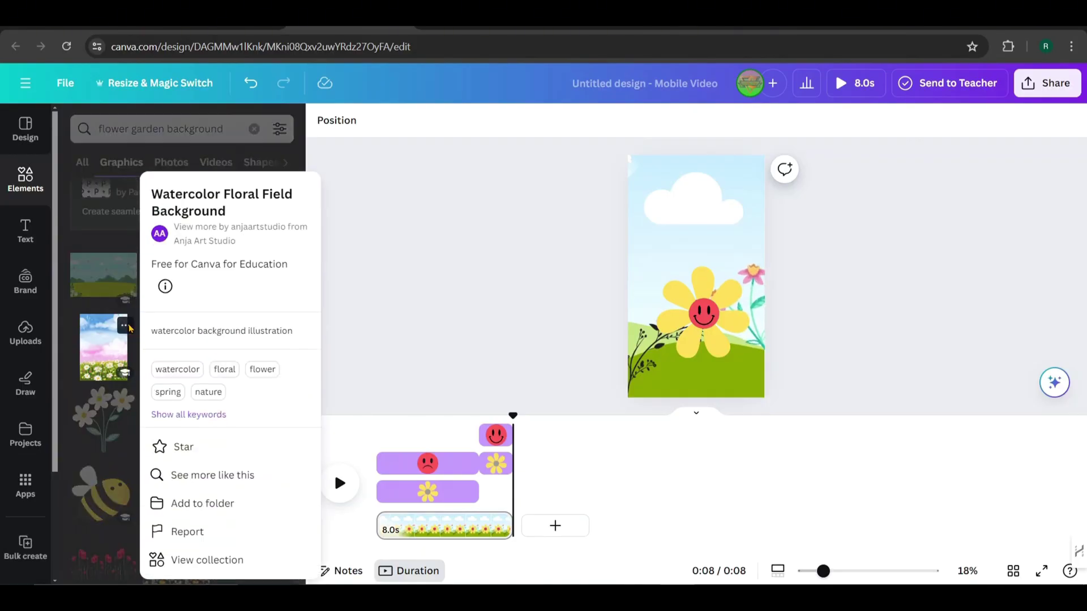
left_click(222, 509)
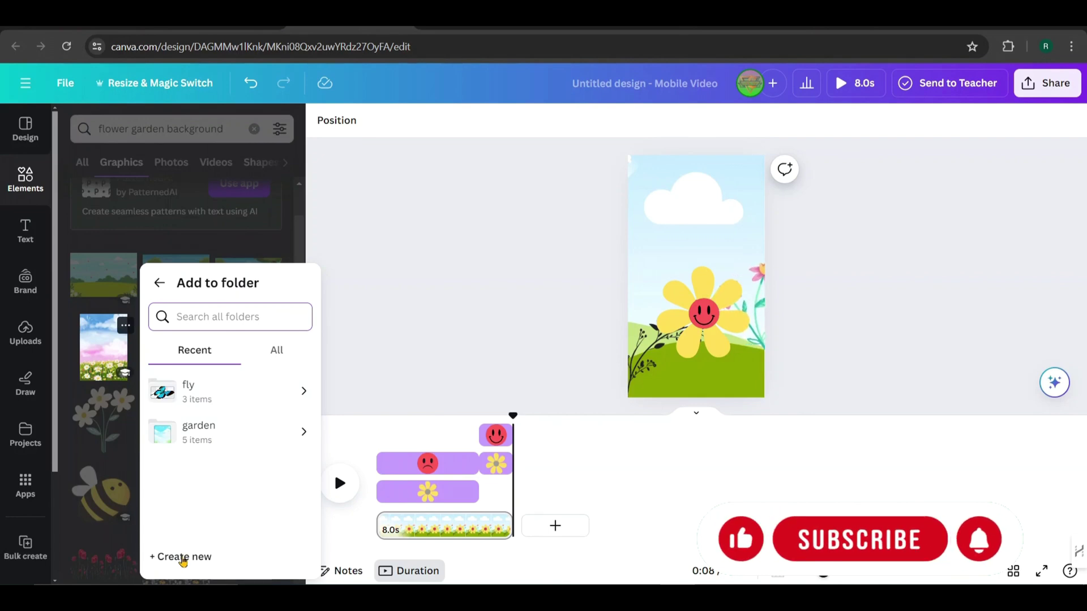
left_click(183, 559)
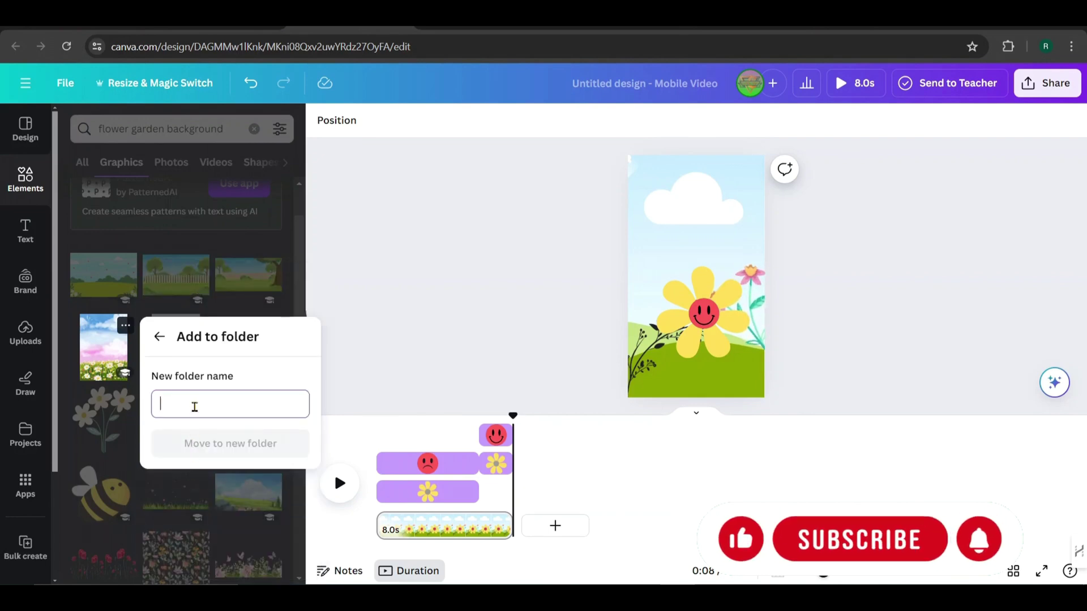
type("flower")
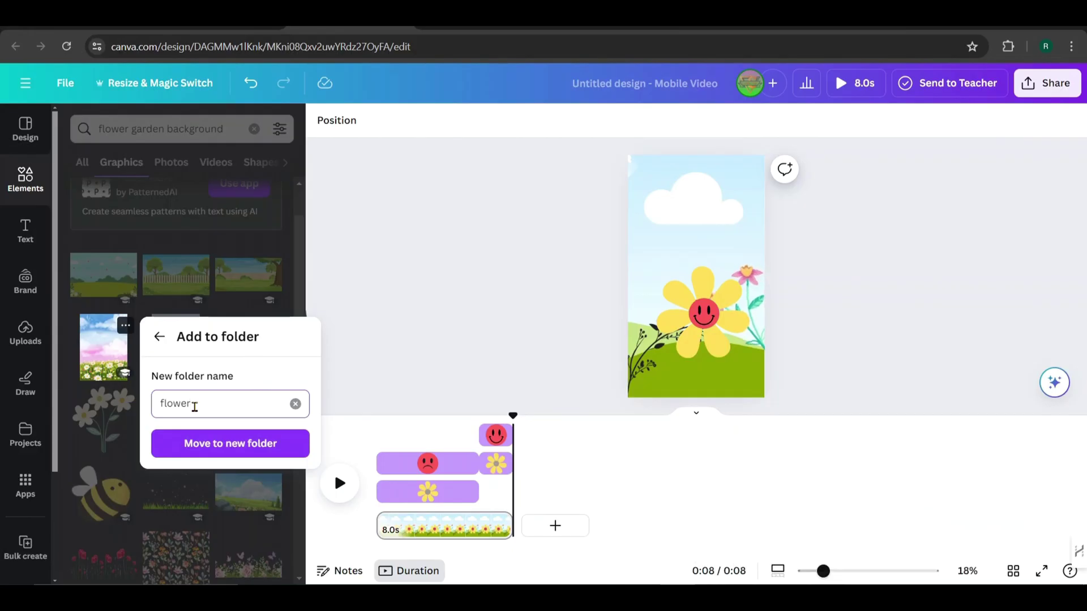
left_click(194, 445)
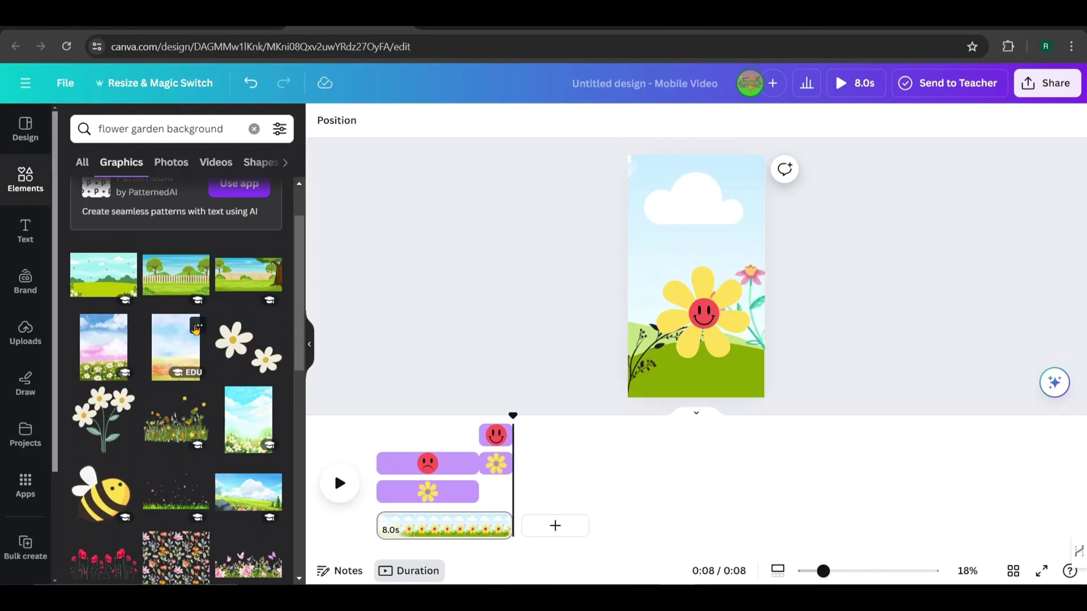
Add a second floral field background graphic to the flower folder
left_click(197, 327)
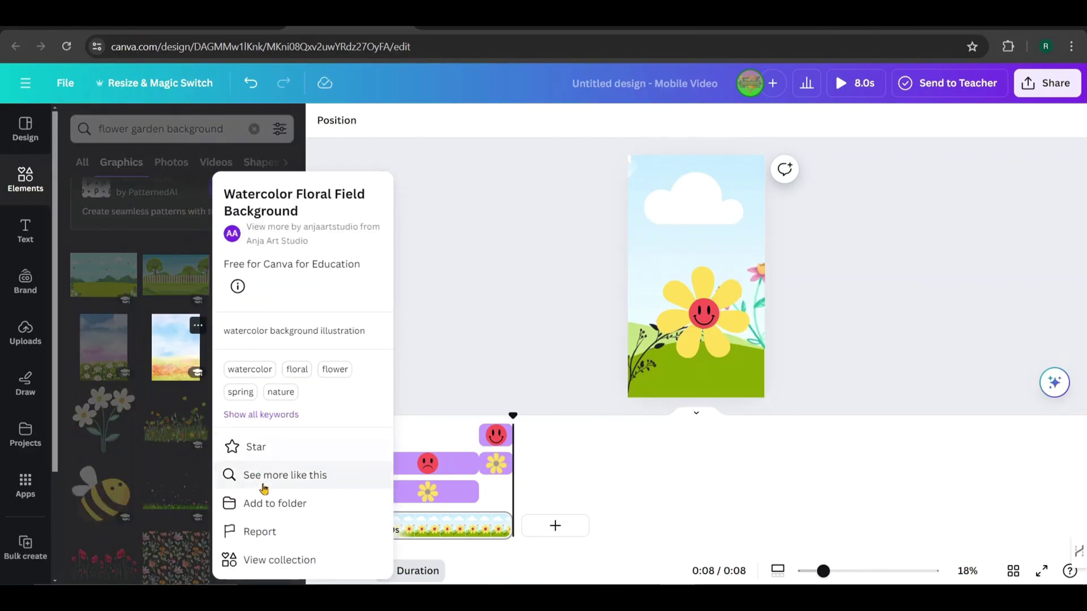
left_click(259, 505)
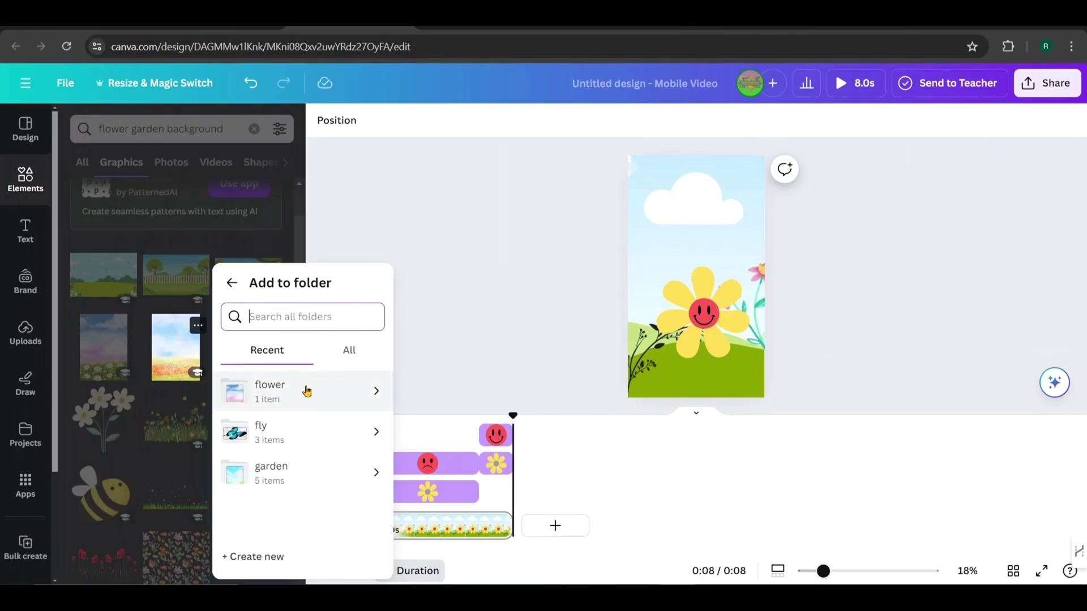
left_click(285, 397)
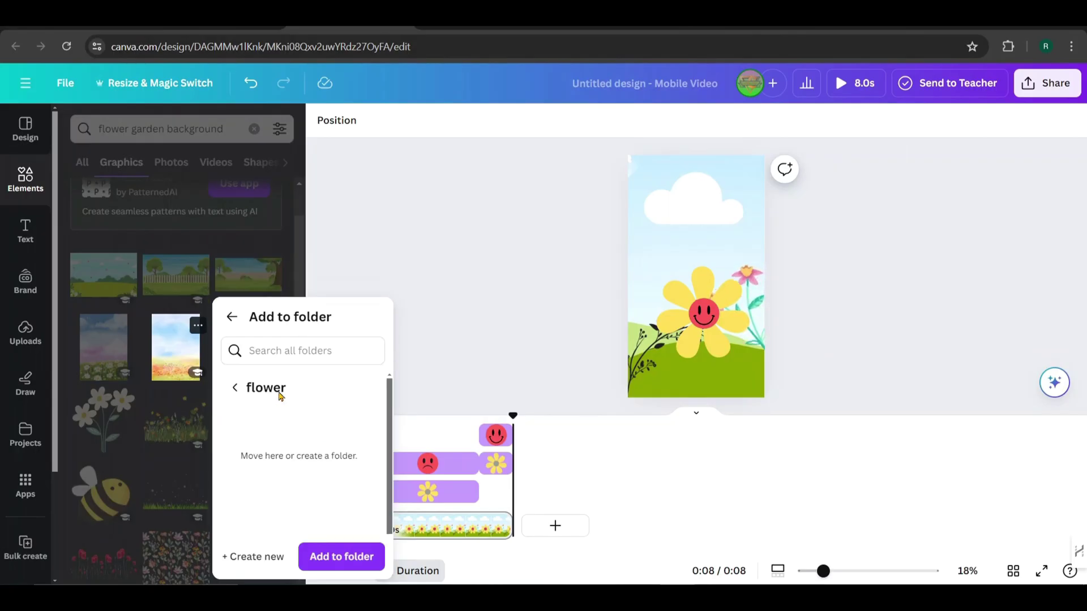
left_click(342, 557)
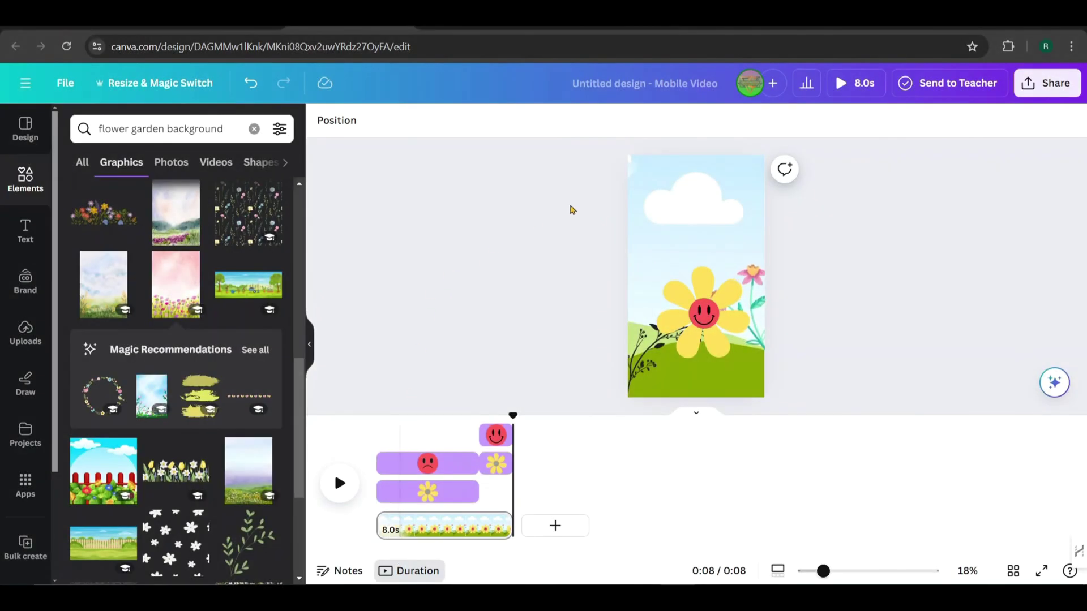
Clear the search and add the watercolor honey bee illustration from Recently used to a folder
left_click_drag(633, 172, 632, 172)
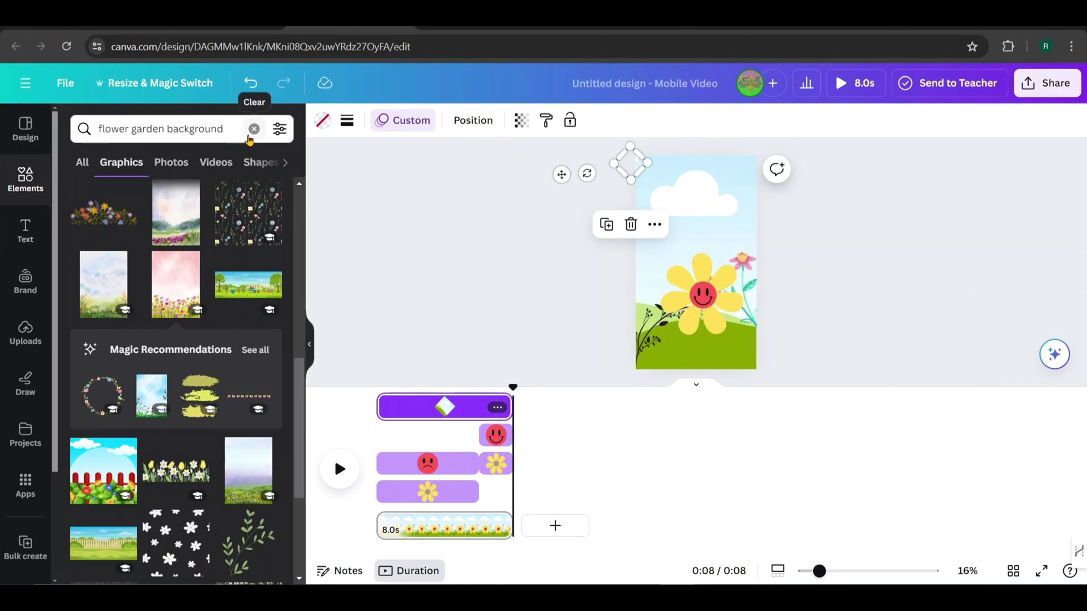
left_click(254, 130)
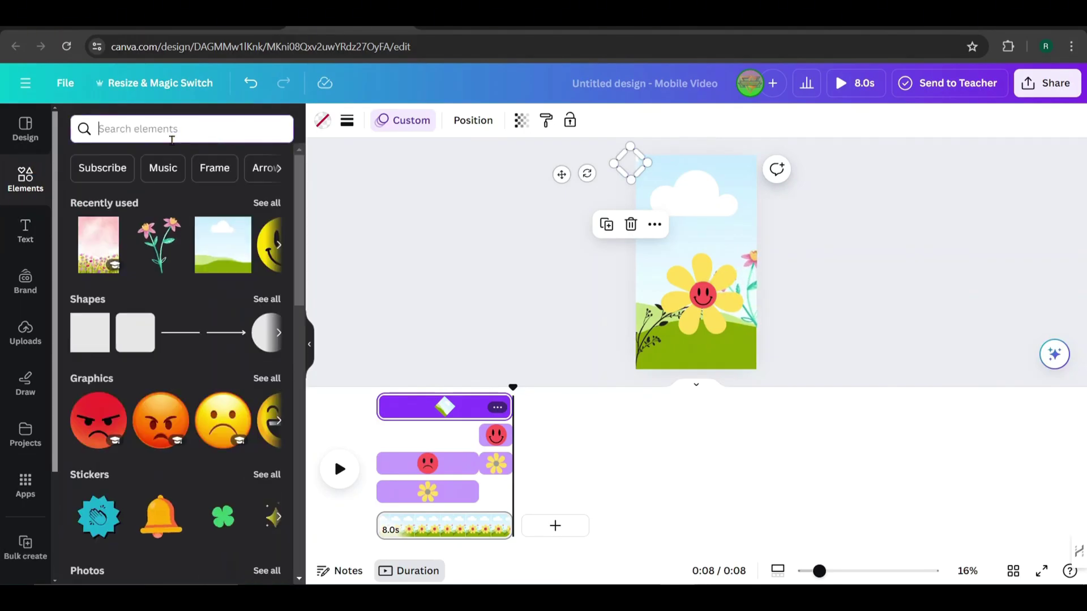
left_click(258, 204)
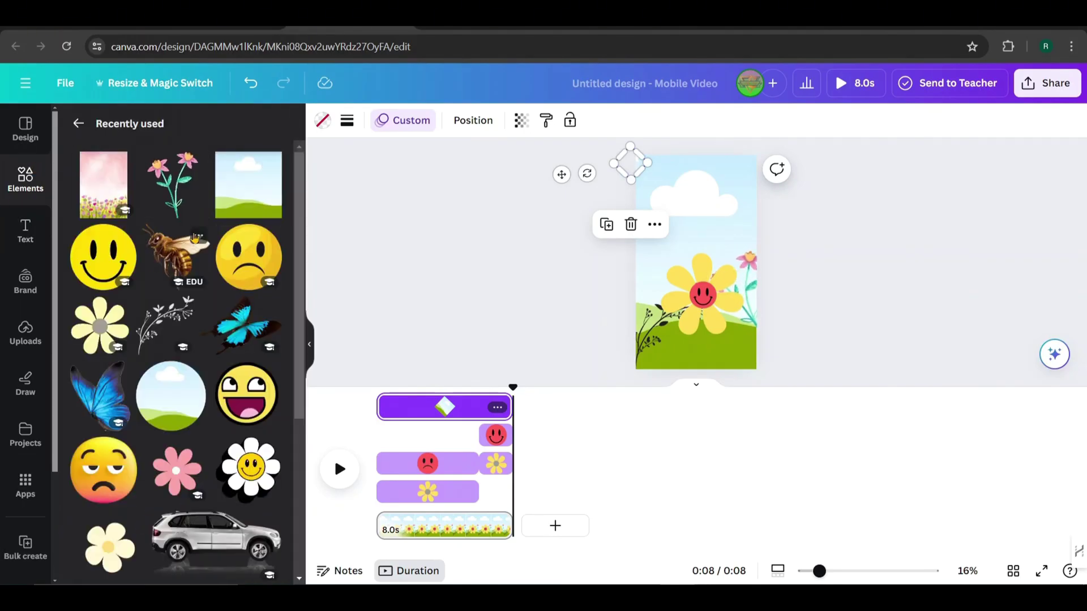
left_click(203, 233)
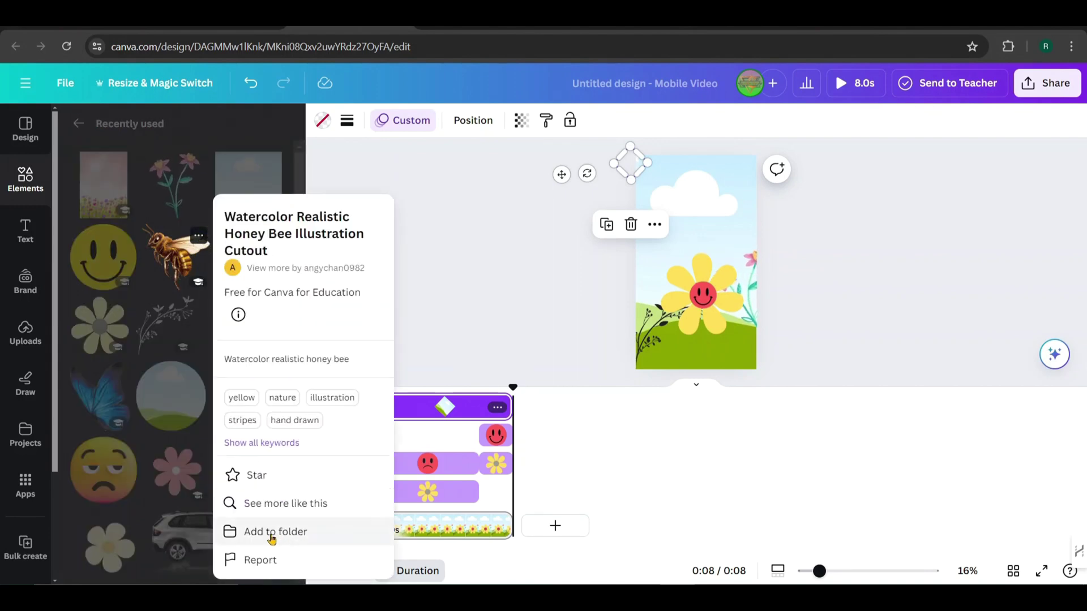
left_click(306, 537)
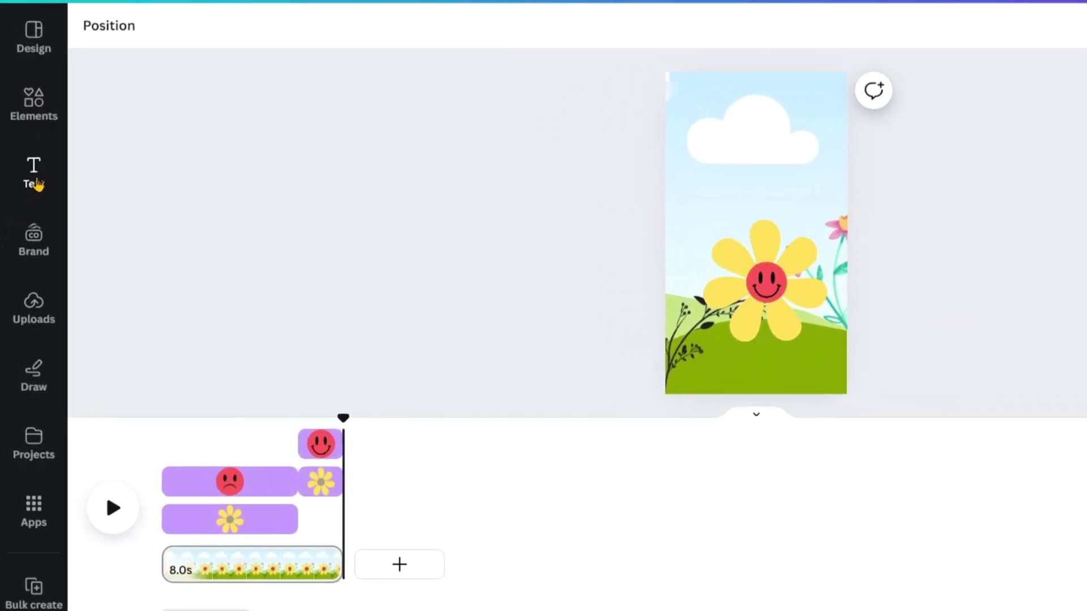
Add a heading reading 'hint' and position it across the top of the page
left_click(35, 180)
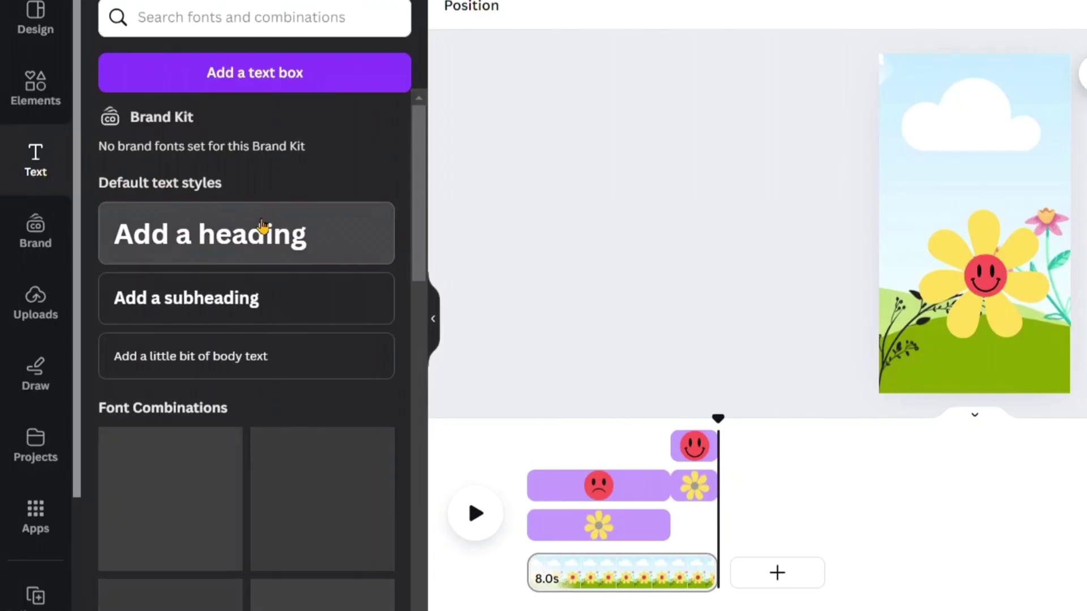
left_click(262, 226)
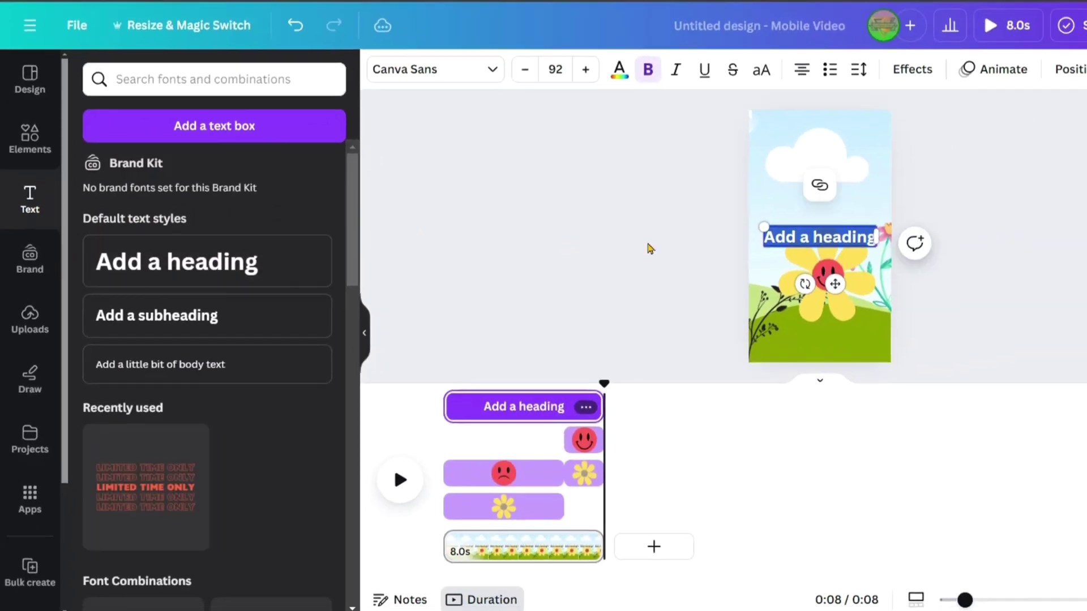
type("hint")
left_click_drag(709, 306, 732, 213)
left_click_drag(683, 177, 643, 176)
left_click_drag(732, 169, 752, 173)
Set the hint heading's font size to 72
double_click(691, 178)
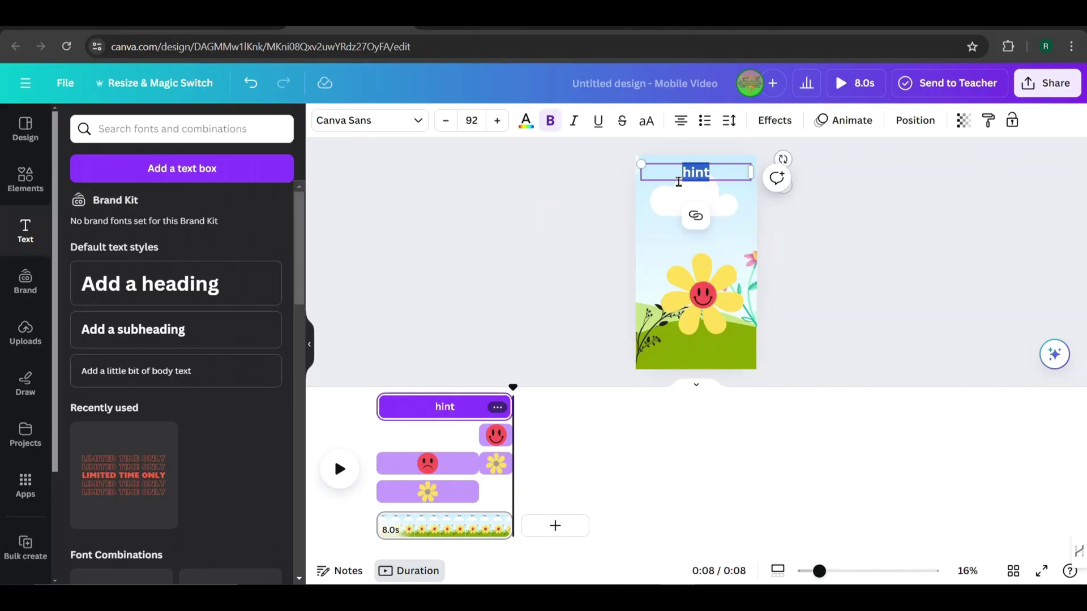
left_click(498, 120)
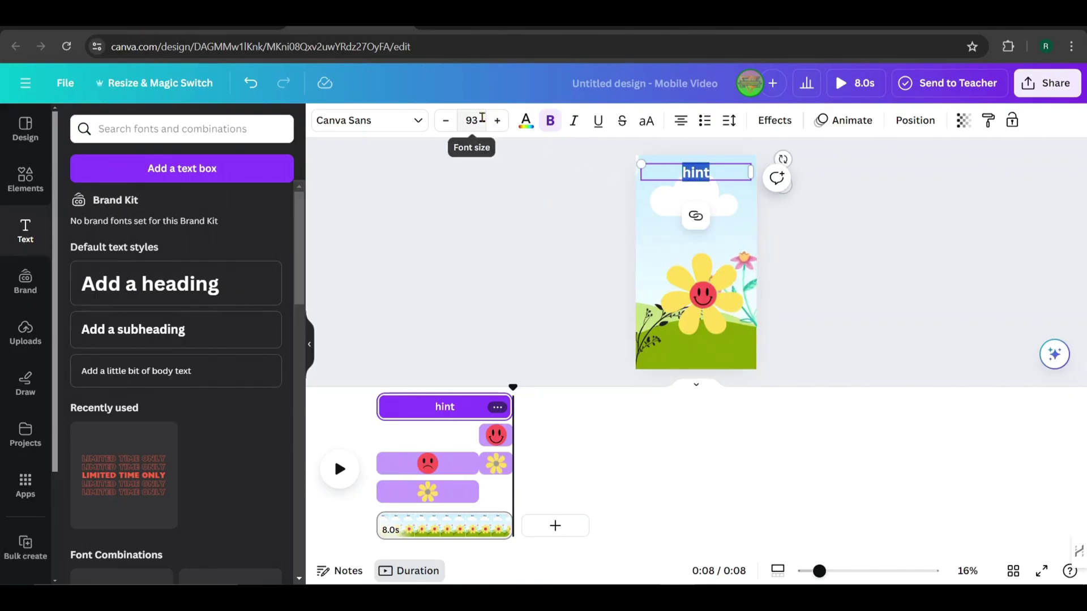
left_click(482, 119)
scroll(495, 368, "down", 6)
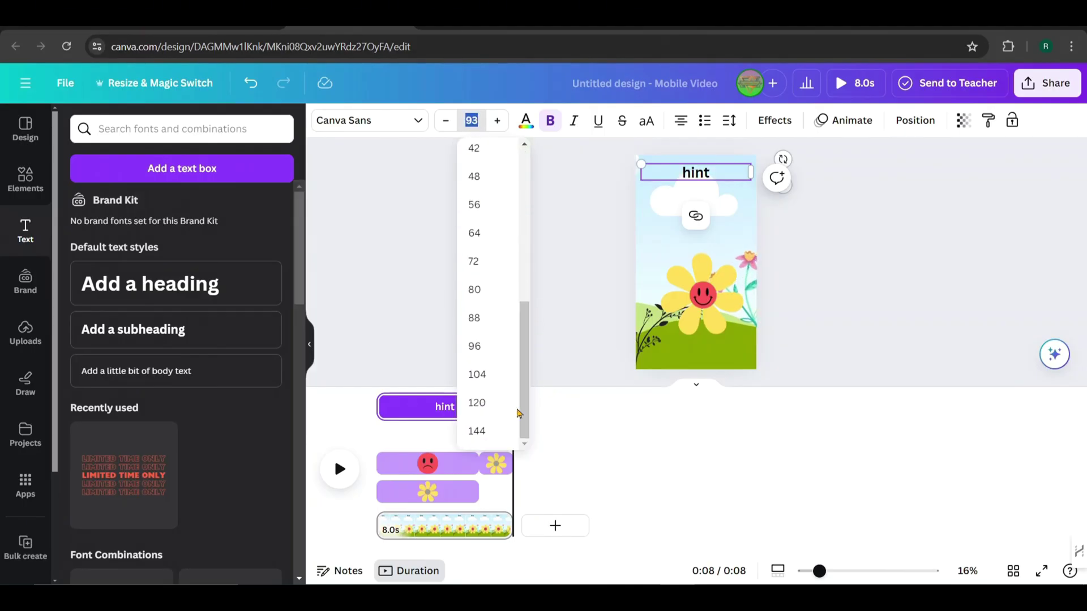
left_click(482, 262)
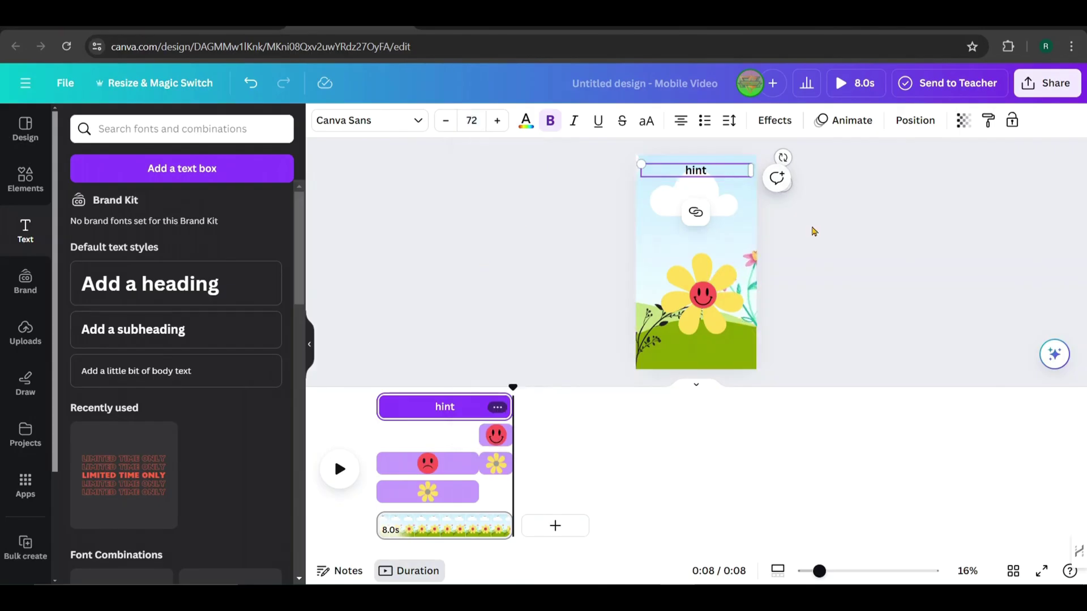
Apply the Lift text effect to the heading with increased intensity
left_click(309, 341)
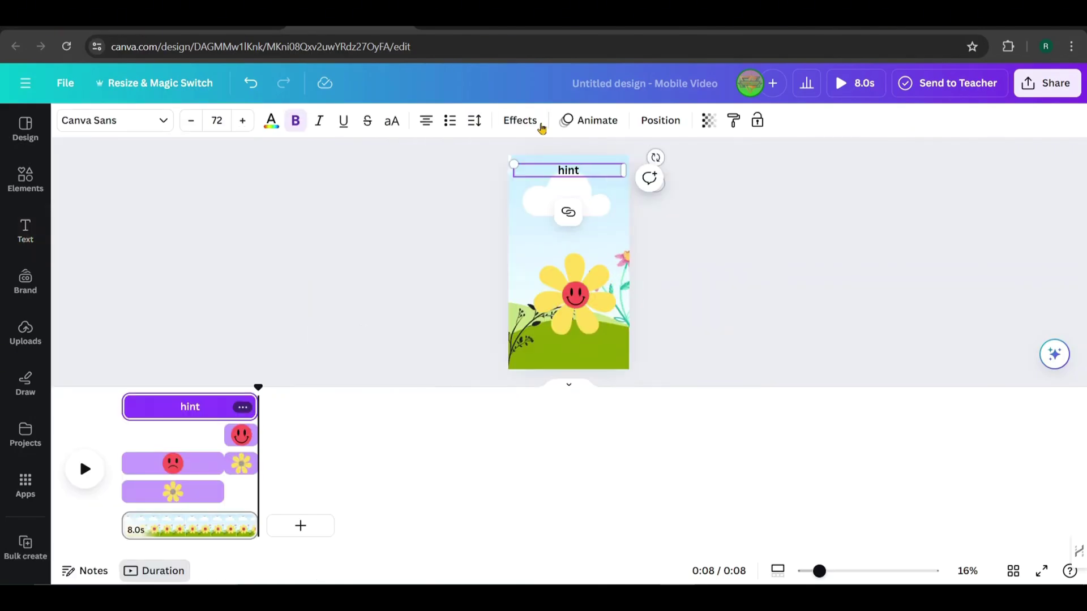
left_click(529, 120)
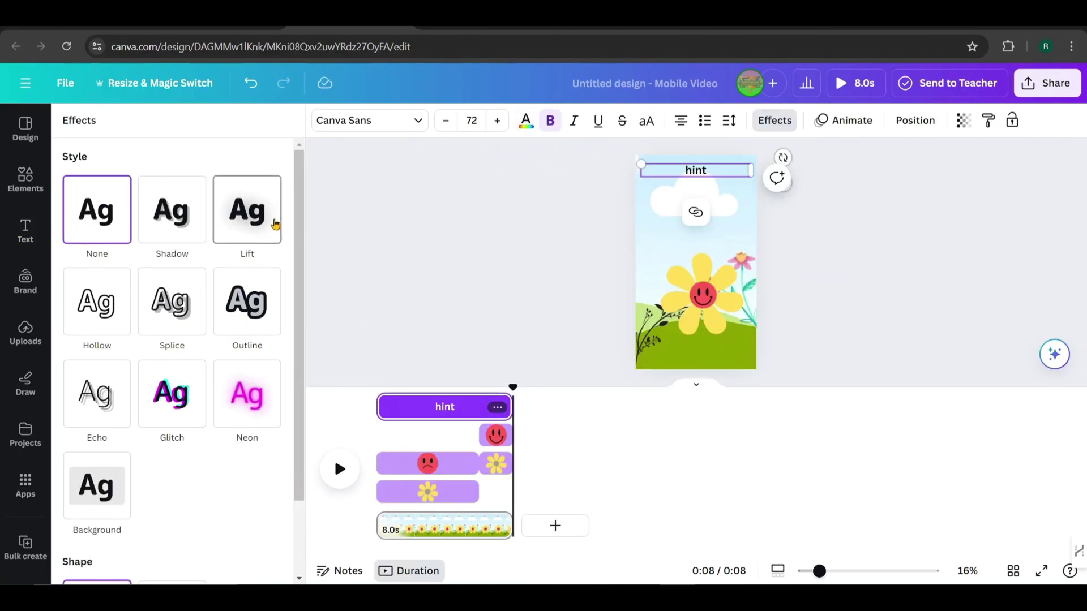
left_click(266, 232)
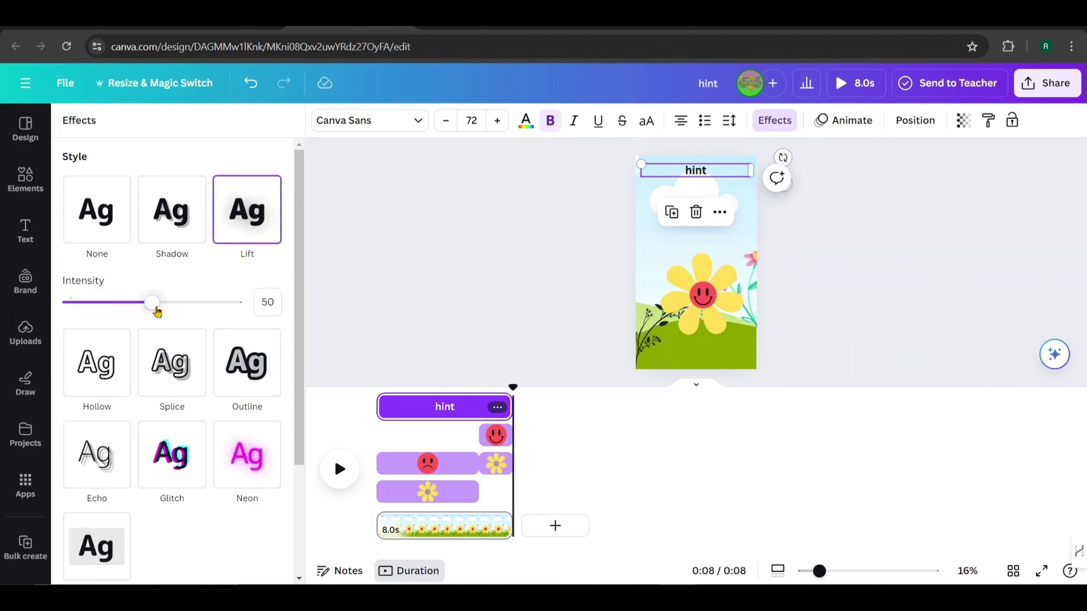
left_click_drag(157, 312, 239, 312)
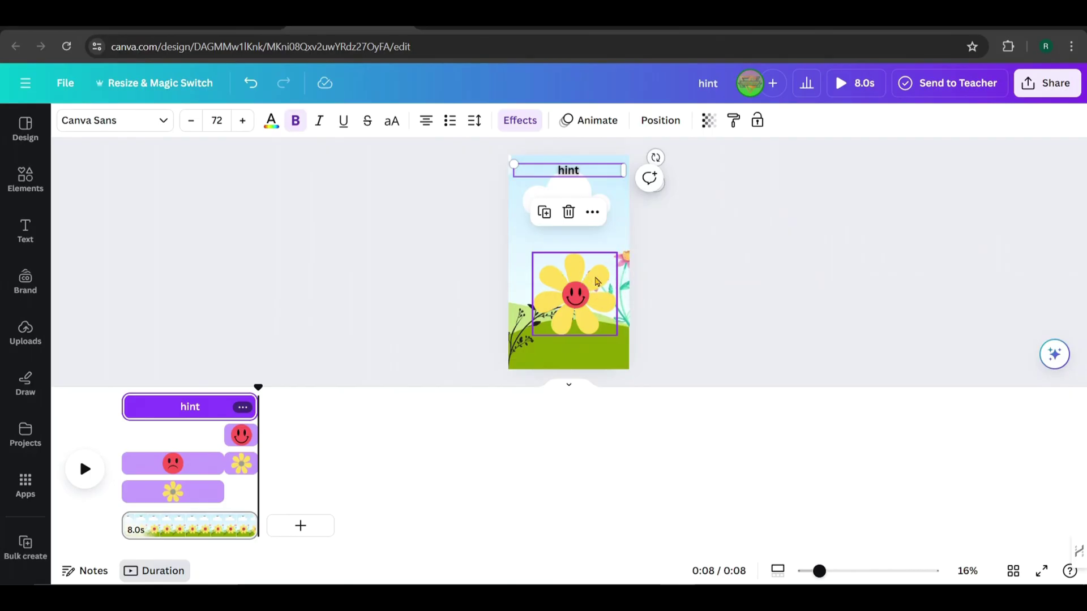
Add six subheading text boxes to the page
left_click(25, 231)
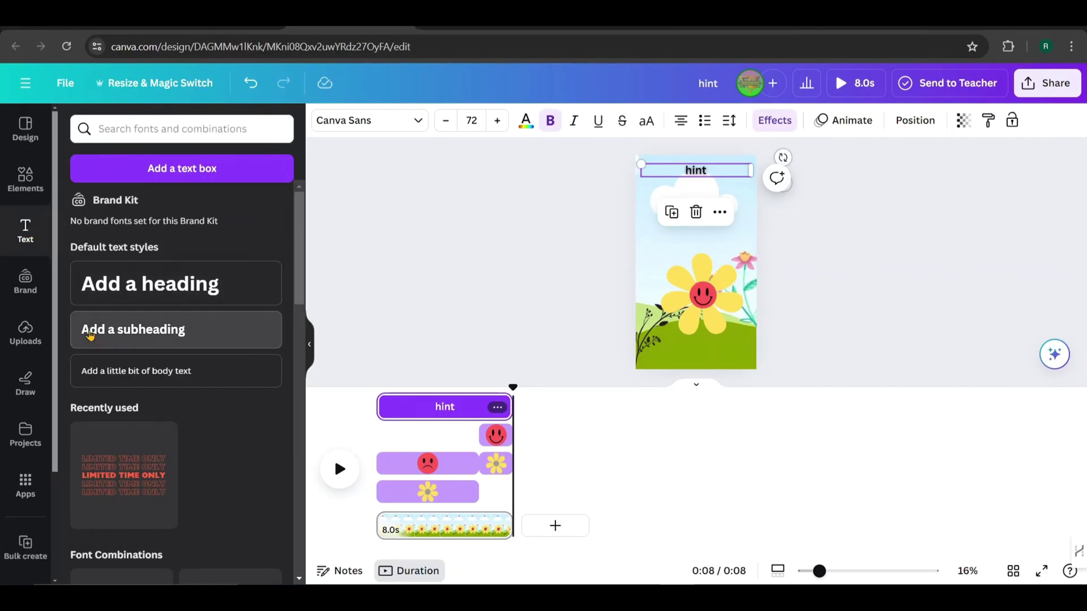
left_click(90, 335)
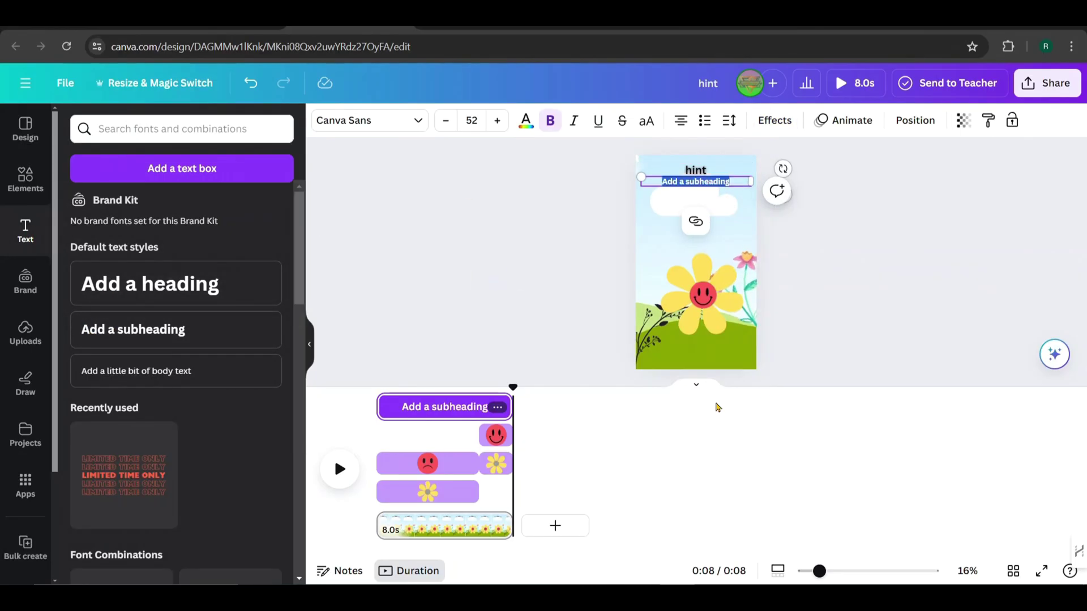
left_click(162, 330)
left_click(165, 330)
left_click(165, 329)
left_click(165, 330)
left_click(165, 329)
left_click(627, 316)
Retype the first two subheadings as the numbers 1 and 2
left_click(665, 218)
double_click(685, 218)
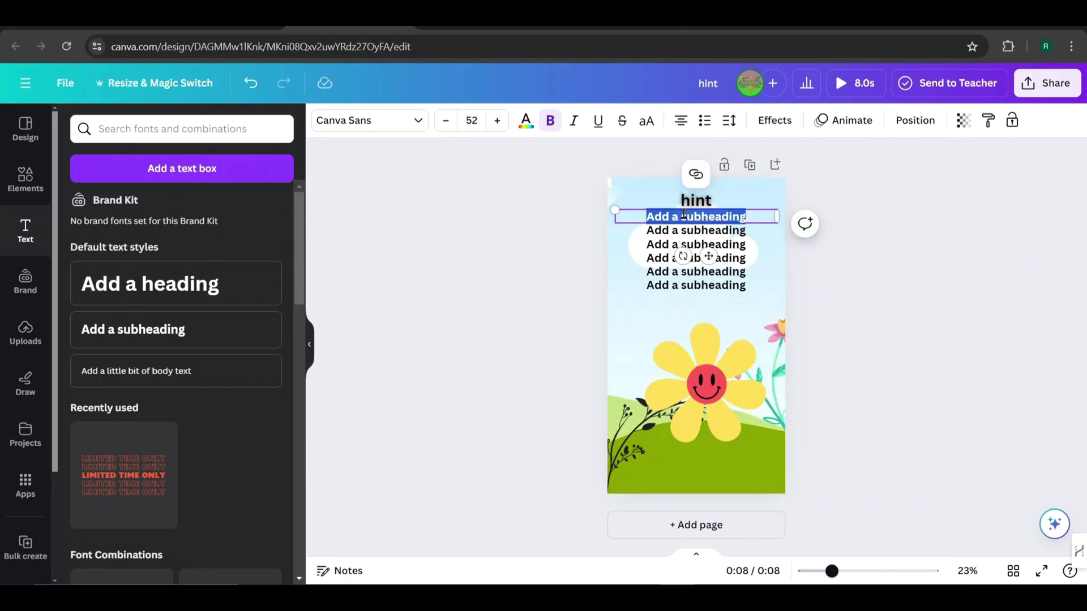
type("1")
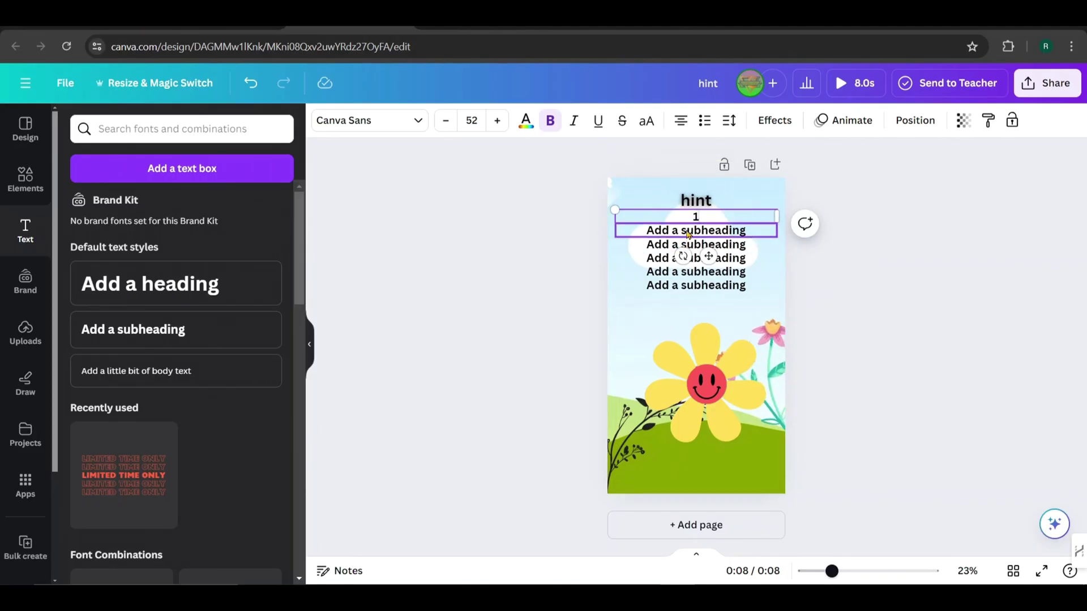
left_click(686, 230)
double_click(686, 231)
type("2")
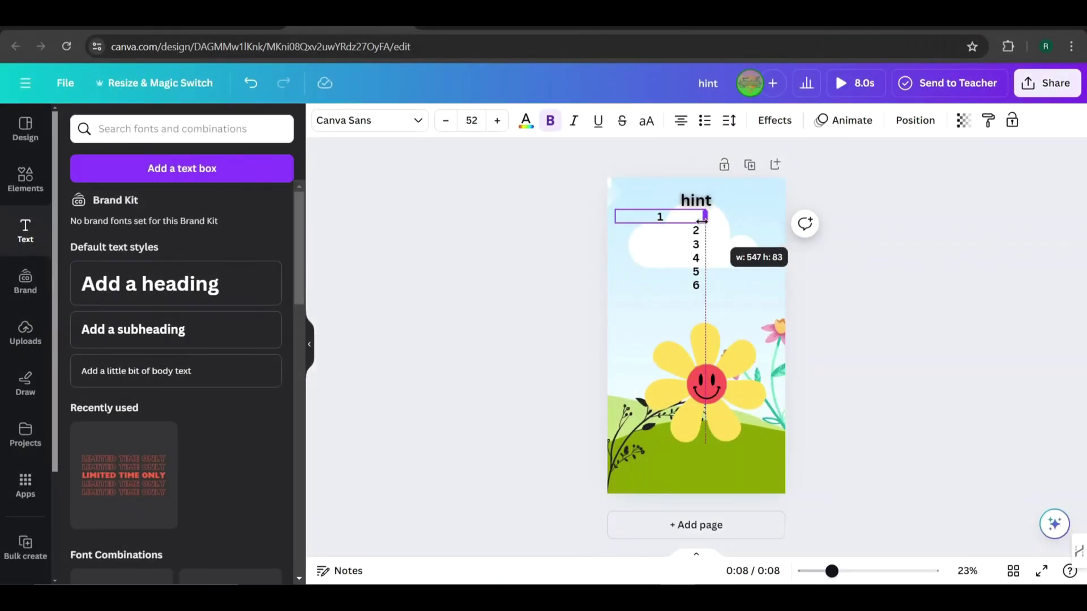
Narrow the number boxes to fit their single digits
left_click_drag(704, 216, 652, 231)
left_click(696, 230)
left_click(697, 258)
left_click_drag(778, 244, 645, 258)
left_click(696, 271)
left_click_drag(778, 272, 645, 272)
left_click(697, 286)
left_click_drag(778, 286, 647, 286)
Place the numbers onto the daisy's petals
left_click(638, 219)
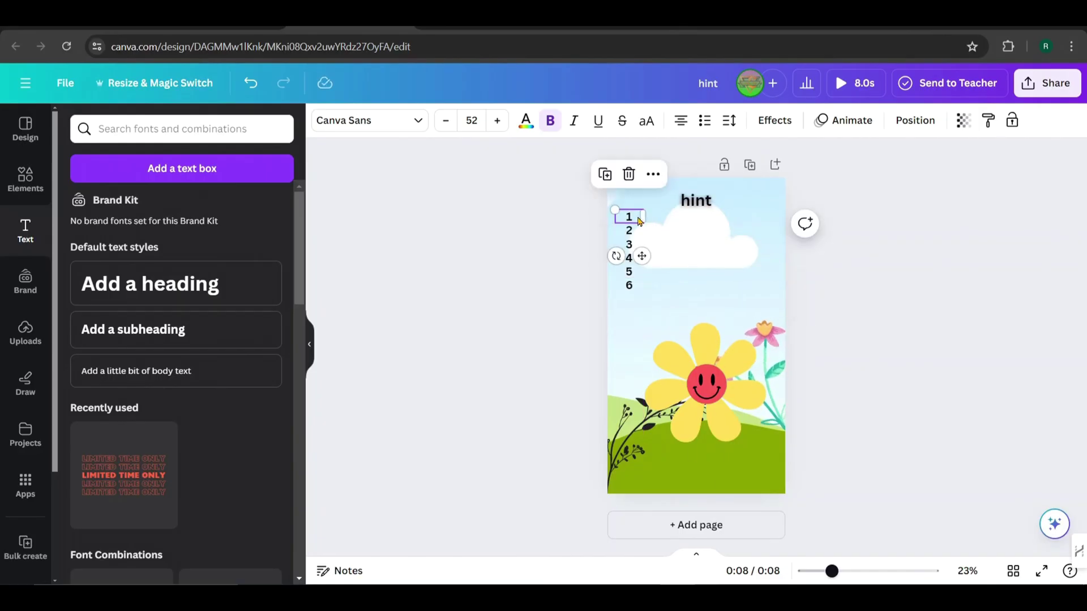
left_click_drag(636, 221, 673, 397)
left_click_drag(629, 232, 707, 343)
left_click(629, 245)
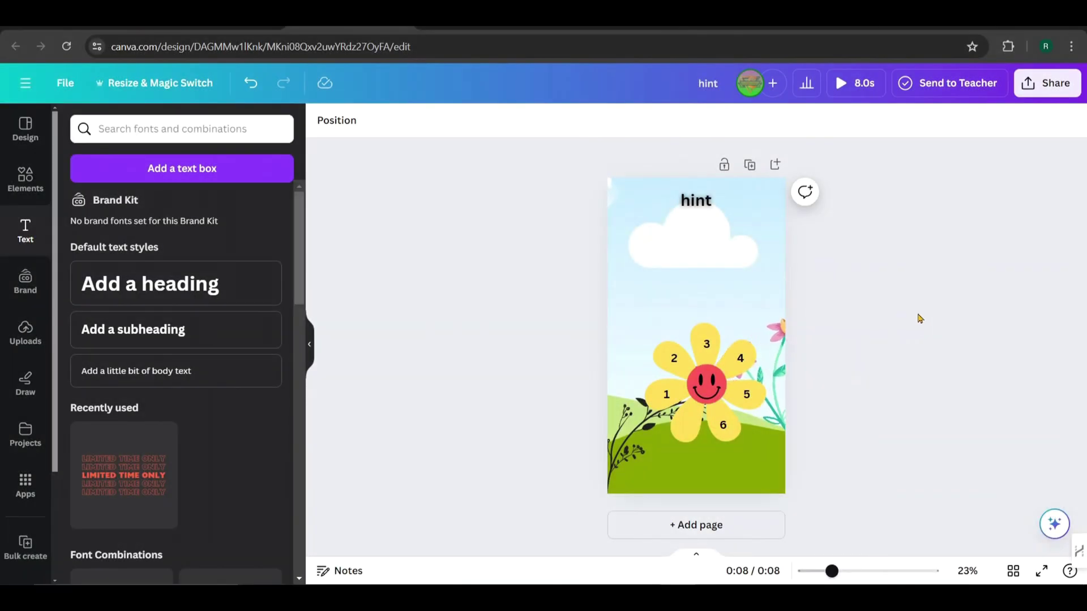
Select the six numbered boxes on the flower and group them
left_click(672, 399)
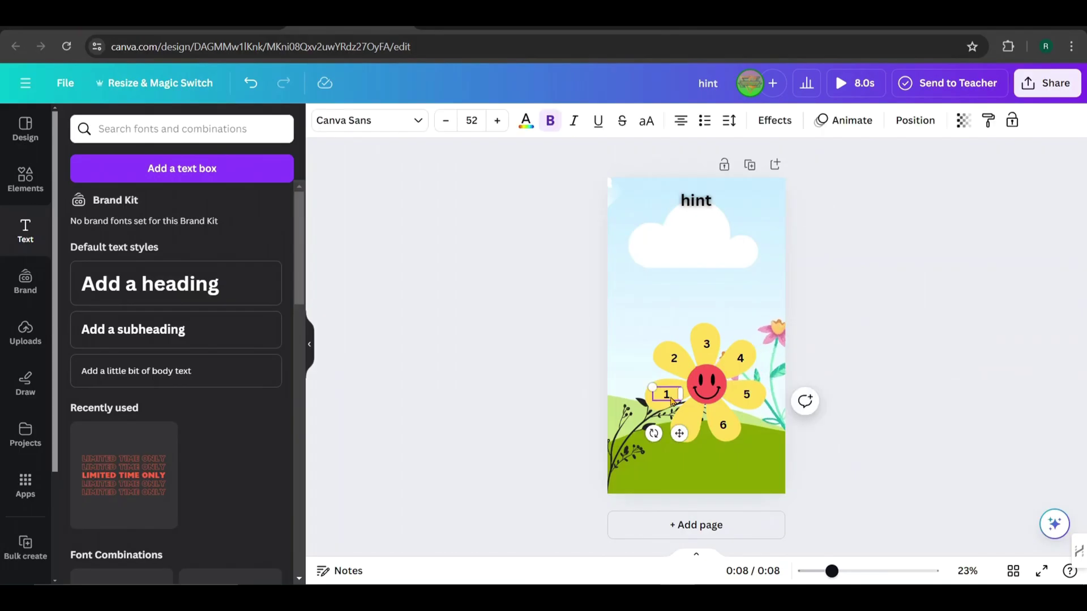
left_click(675, 358, "shift")
left_click(706, 344, "shift")
left_click(740, 358, "shift")
left_click(747, 394, "shift")
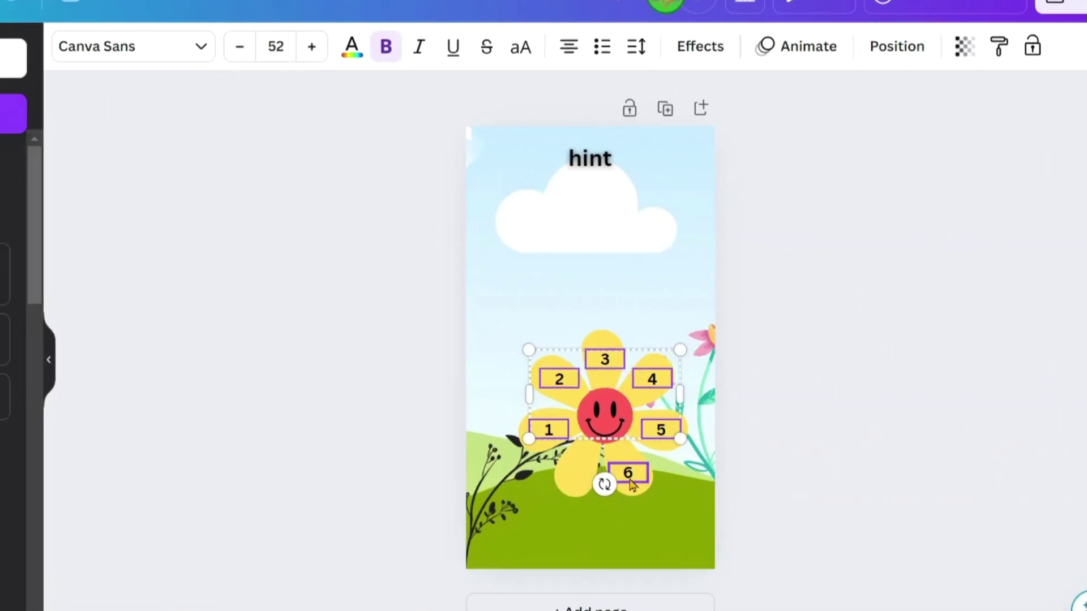
left_click(631, 483, "shift")
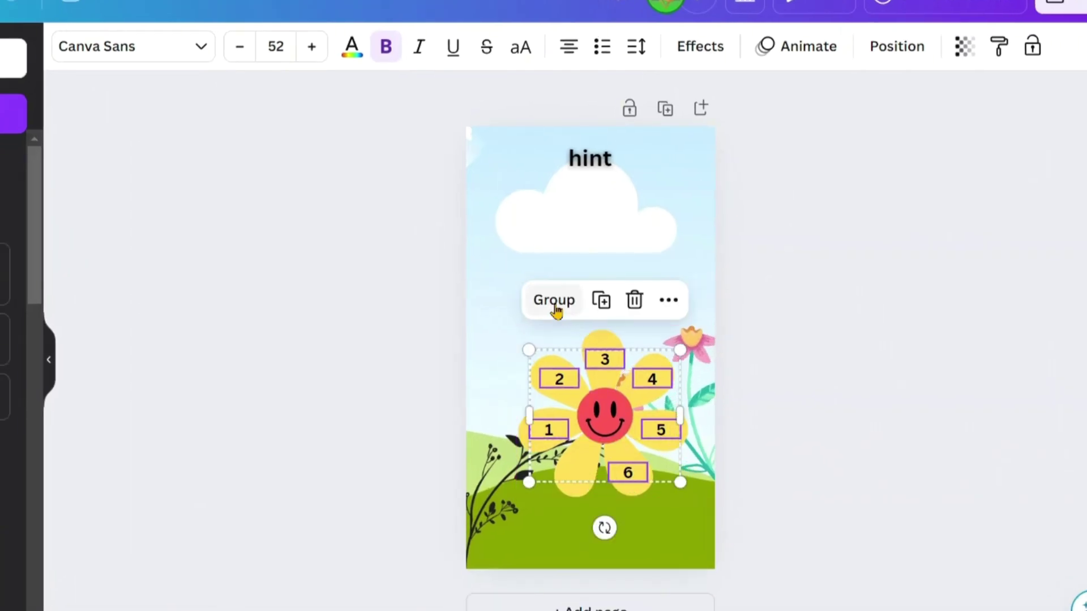
left_click(553, 300)
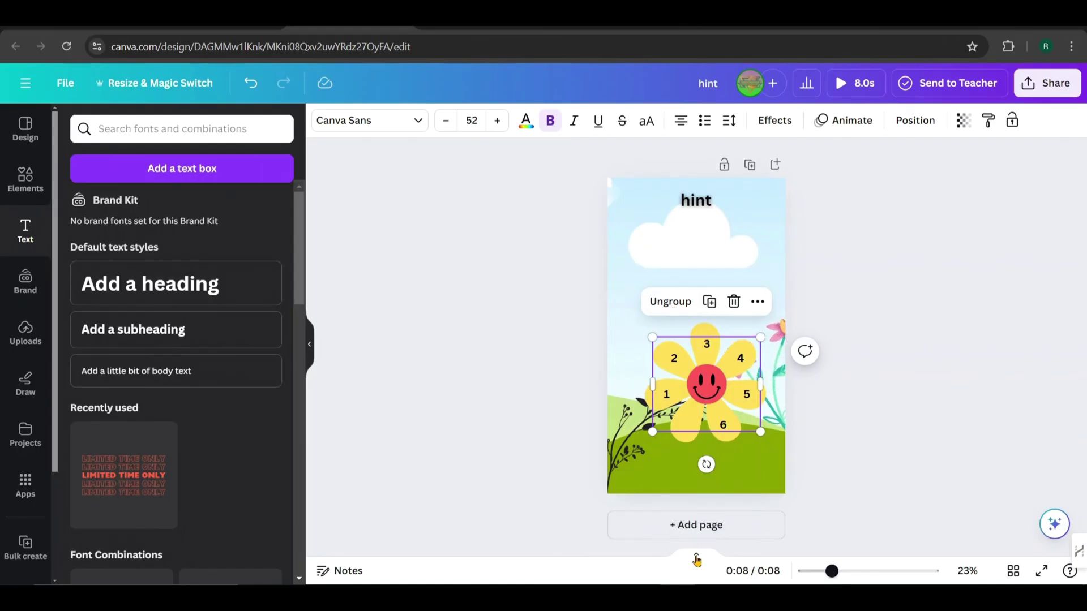
Trim the number group's timeline layer so it appears only in the clip's final seconds
left_click(696, 556)
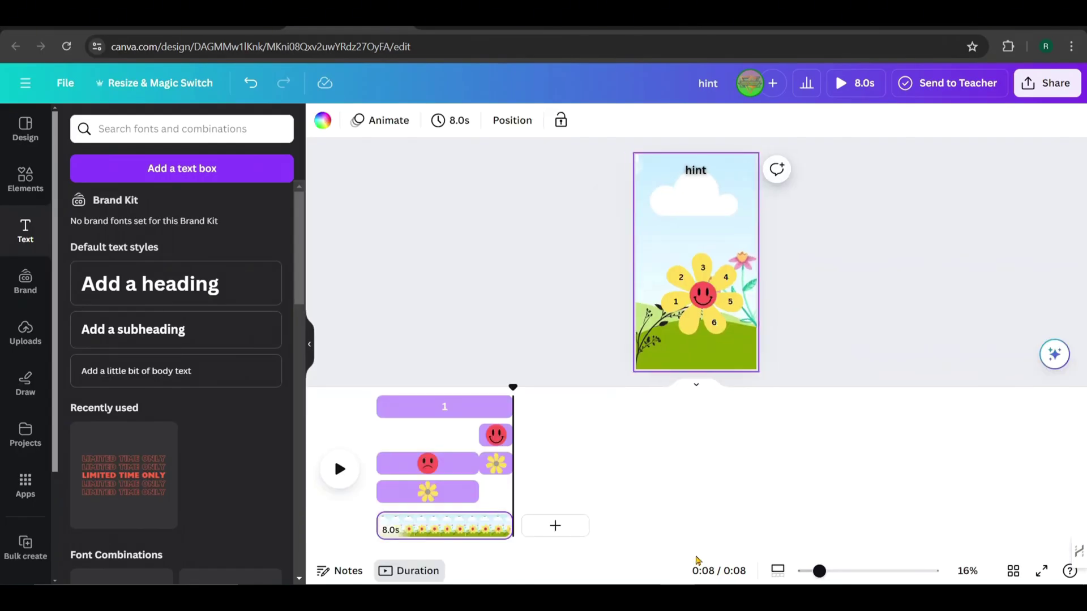
left_click(679, 275)
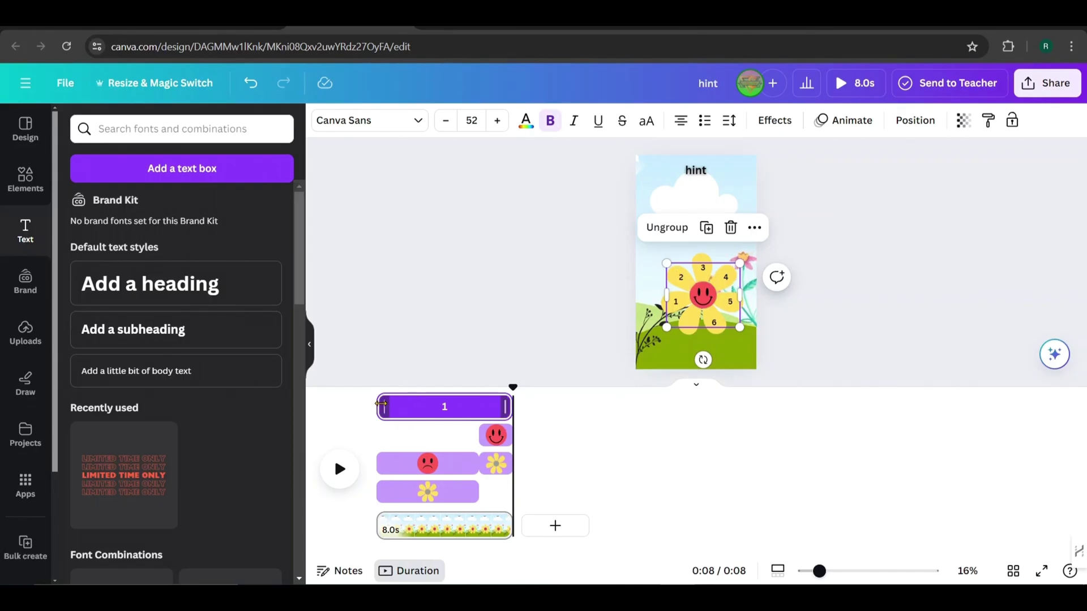
left_click_drag(381, 404, 481, 406)
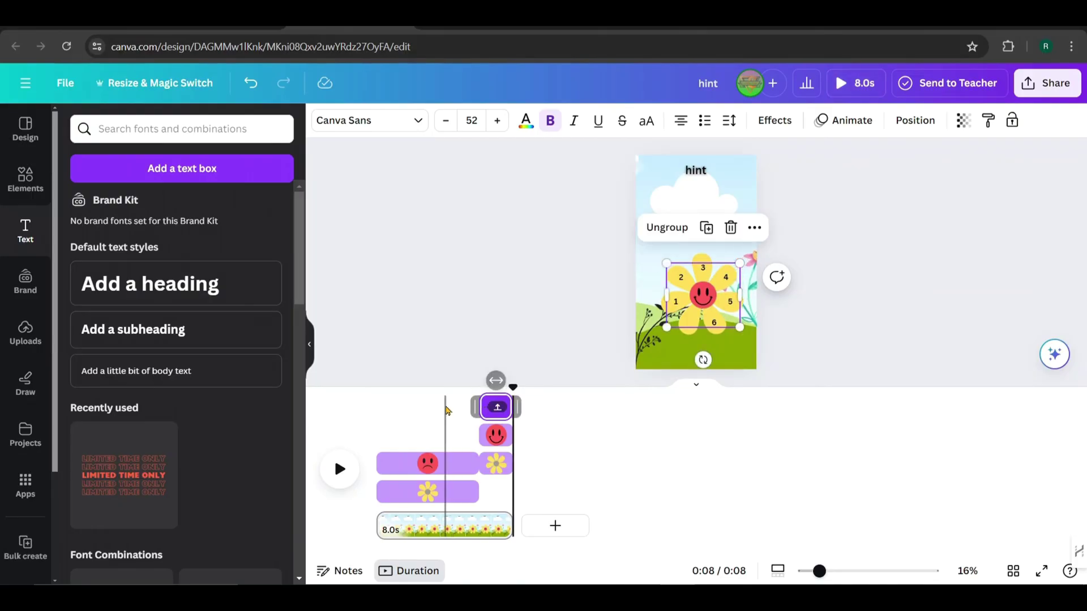
left_click(446, 410)
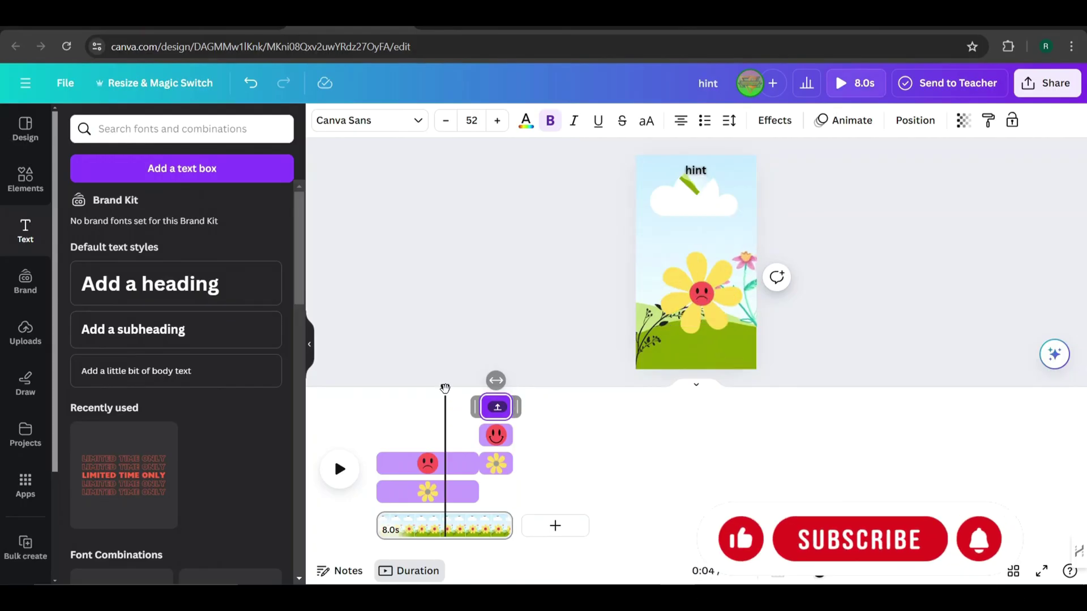
Preview the end of the clip and close the timeline
left_click_drag(445, 388, 479, 389)
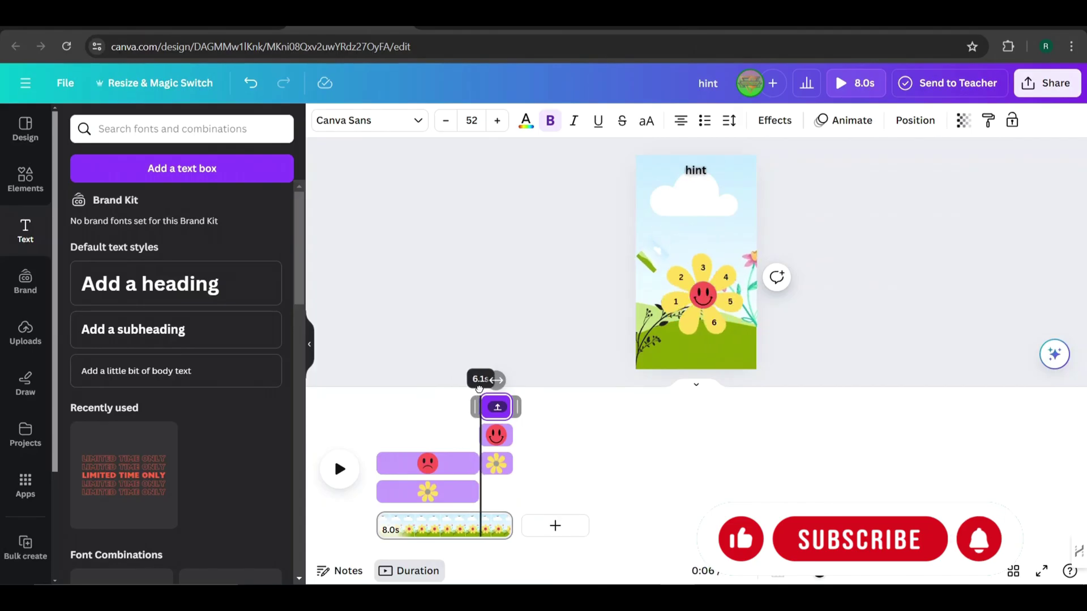
left_click(701, 360)
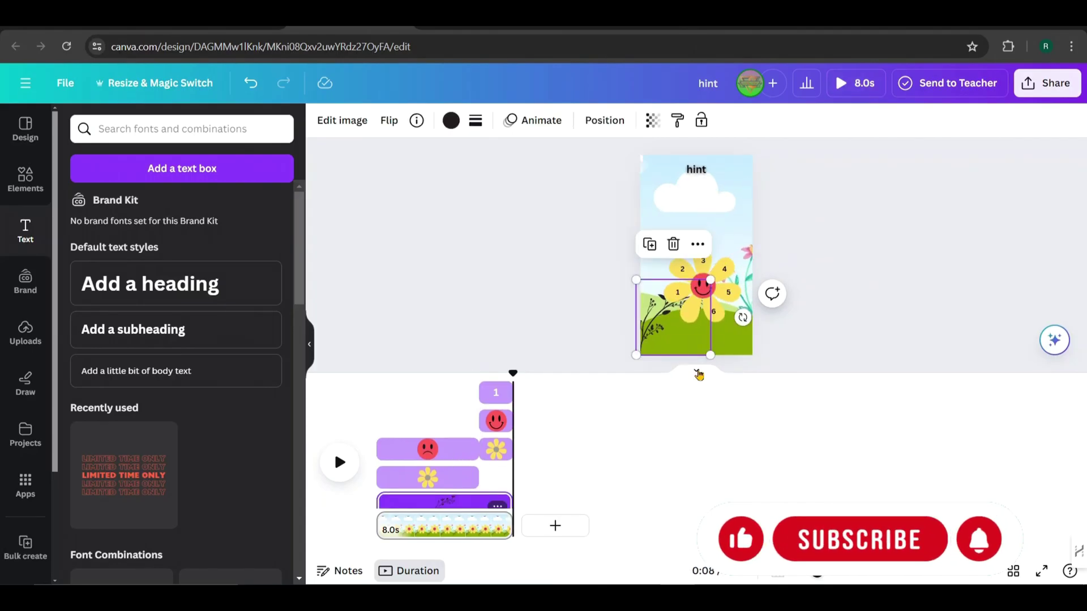
left_click(699, 374)
Ungroup the petal numbers and set their font size to 64
left_click(665, 393)
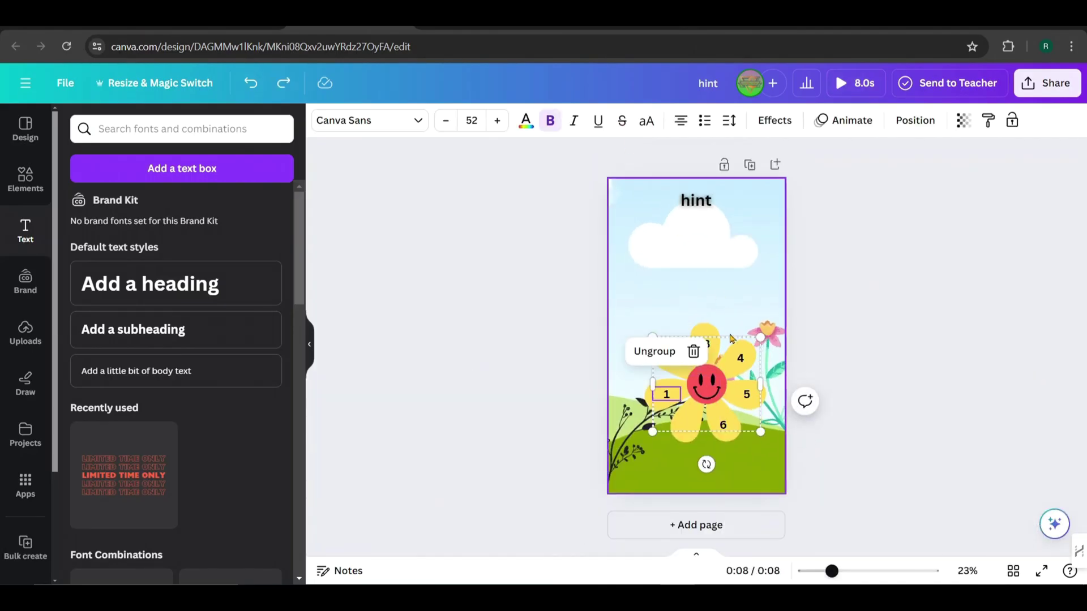
left_click(645, 352)
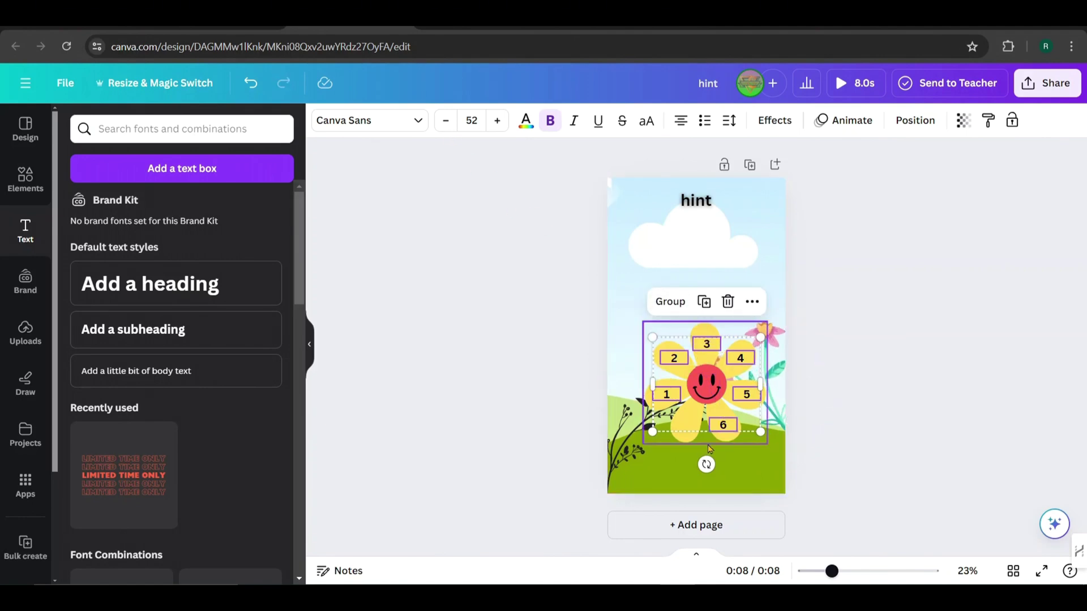
left_click(497, 121)
left_click(472, 120)
left_click_drag(521, 297, 522, 346)
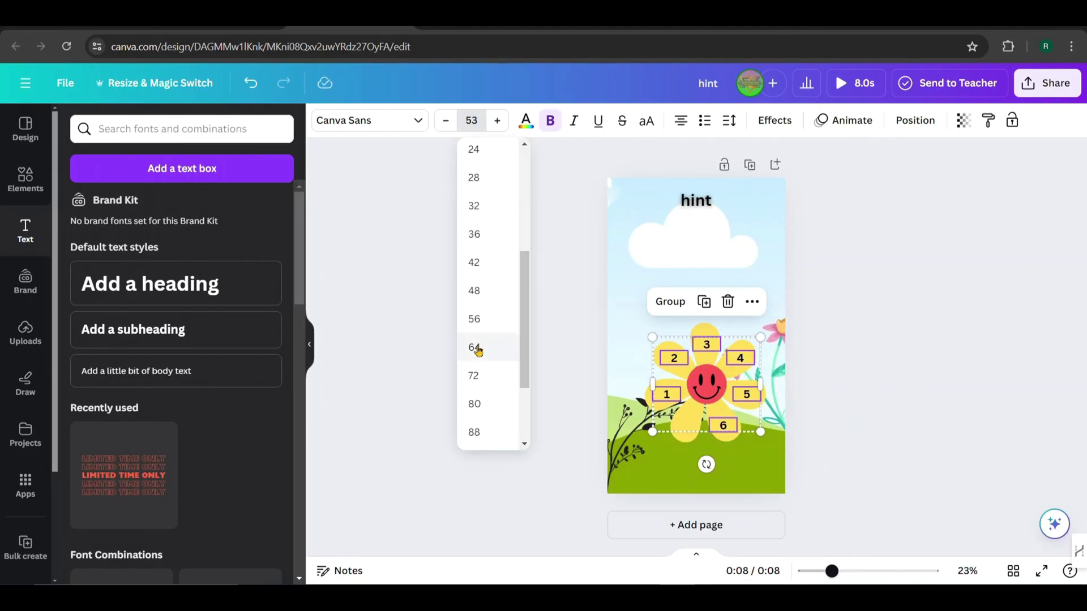
left_click(476, 349)
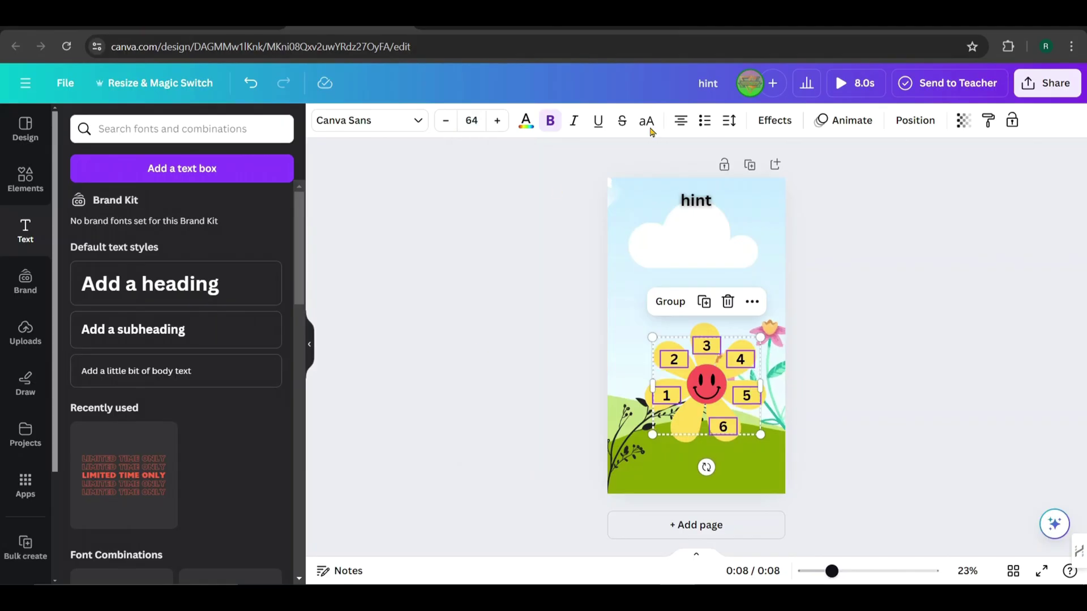
Give the numbers a Background text effect in green from the default colours
left_click(774, 120)
scroll(299, 368, "down", 2)
left_click(106, 398)
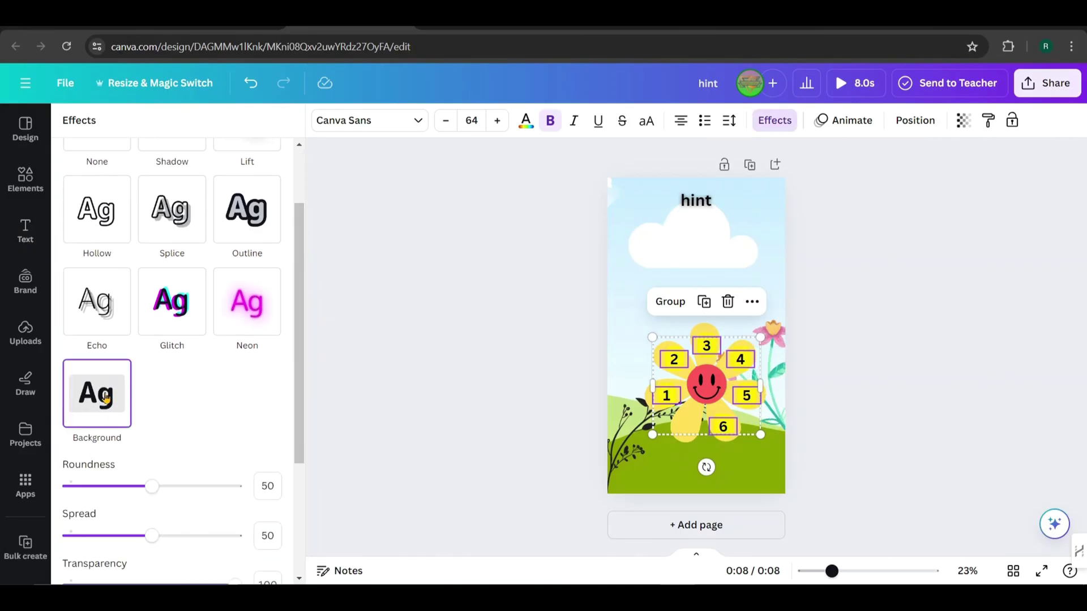
scroll(109, 388, "down", 3)
left_click(269, 429)
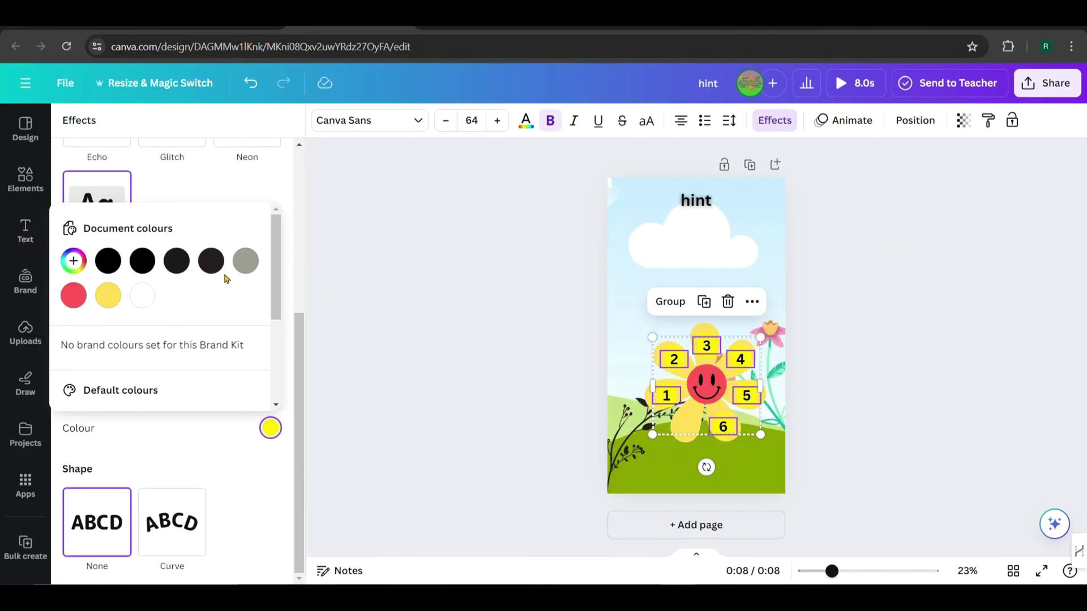
scroll(277, 317, "down", 2)
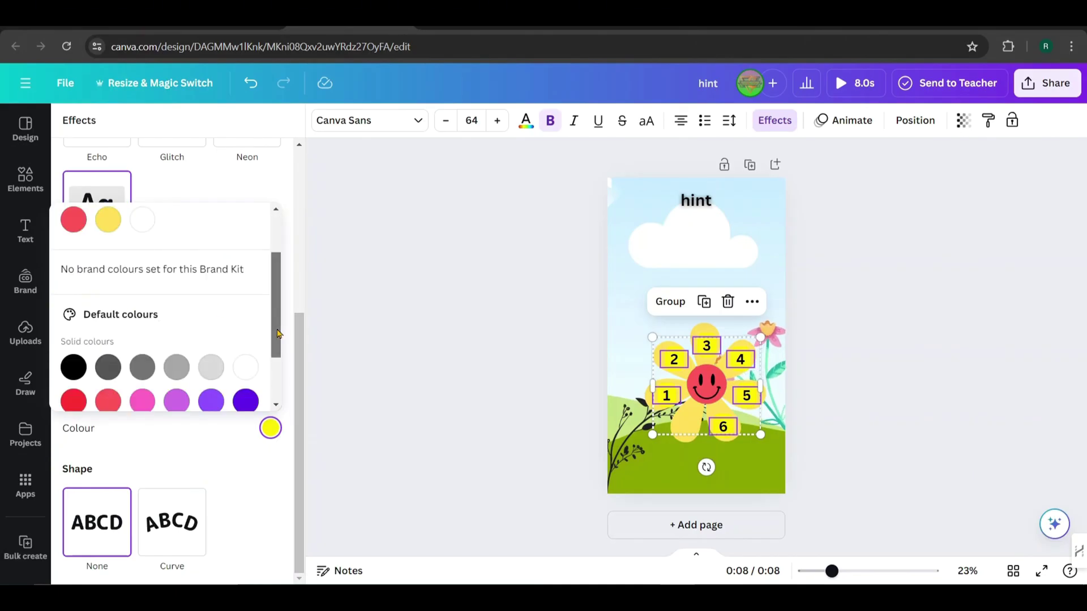
scroll(276, 347, "down", 2)
left_click(145, 389)
left_click(105, 391)
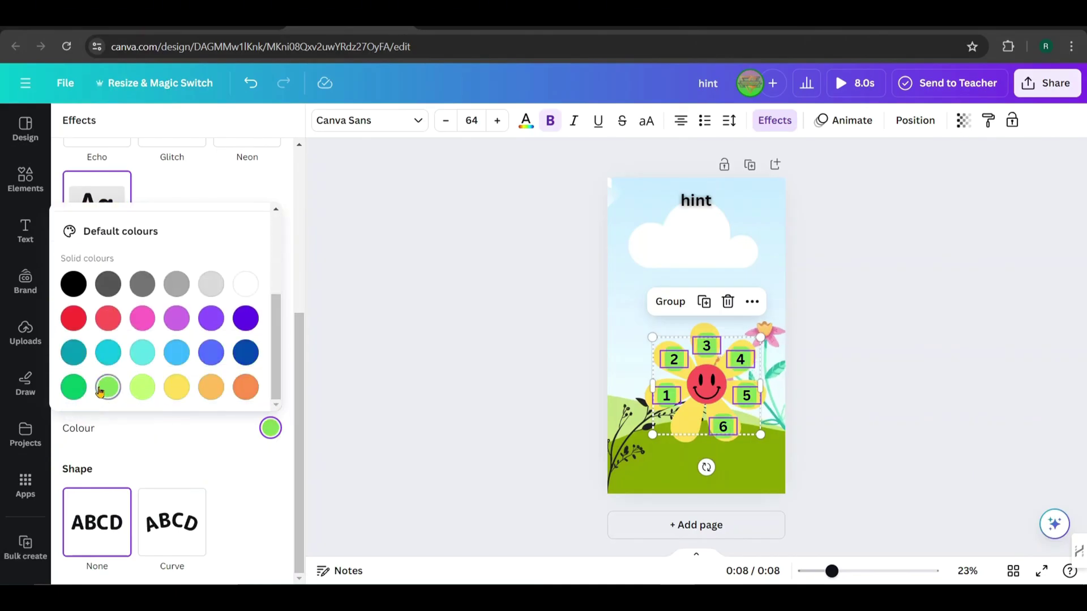
key("Escape")
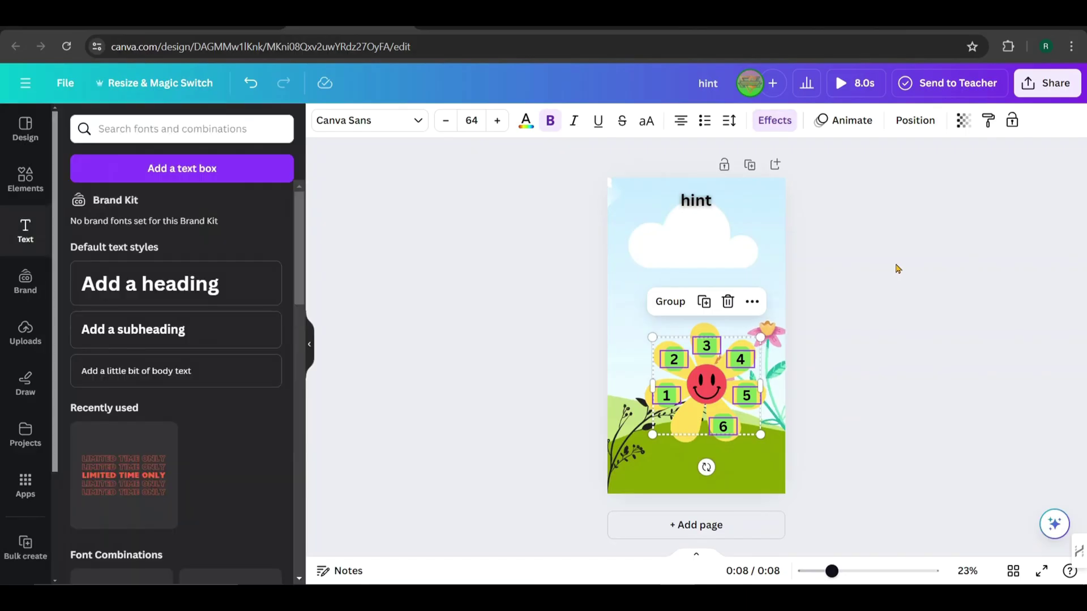
Search the Apps panel for 'bulk' and launch the Bulk create app
left_click(849, 324)
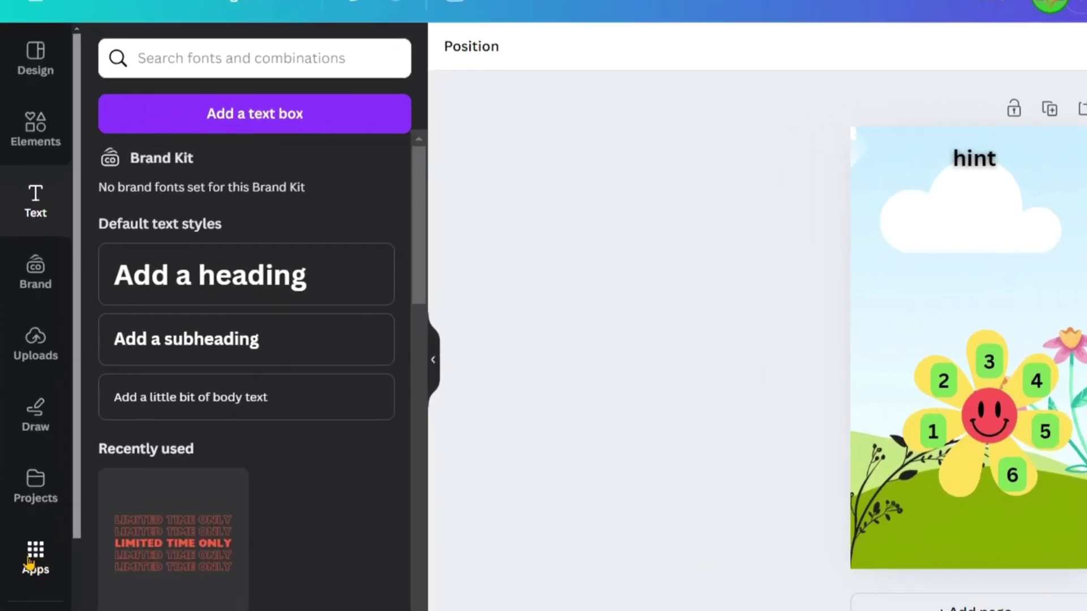
left_click(33, 555)
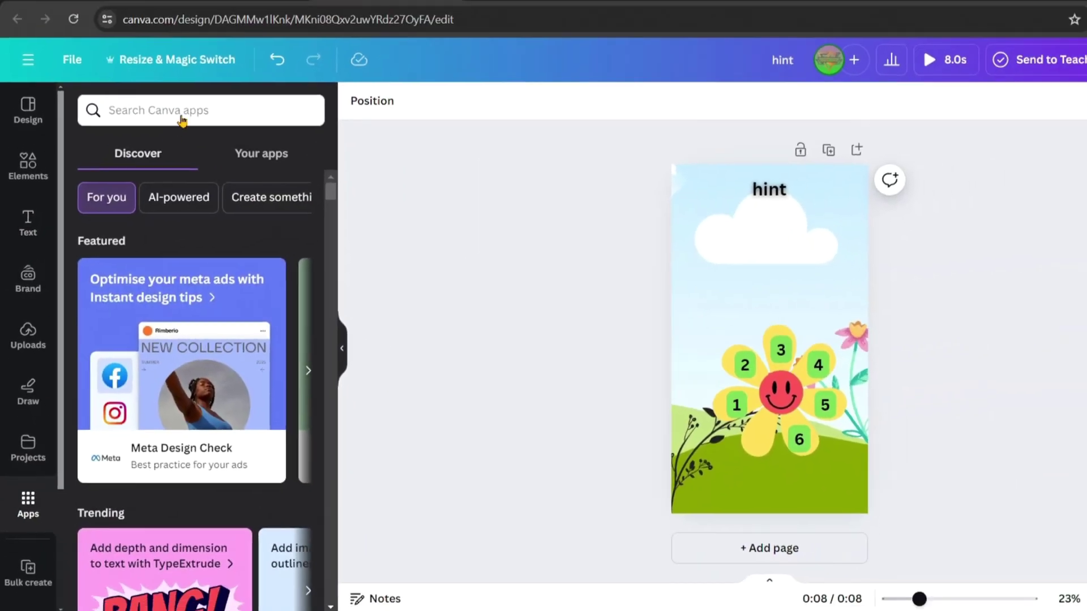
left_click(181, 114)
type("bulk")
key("Return")
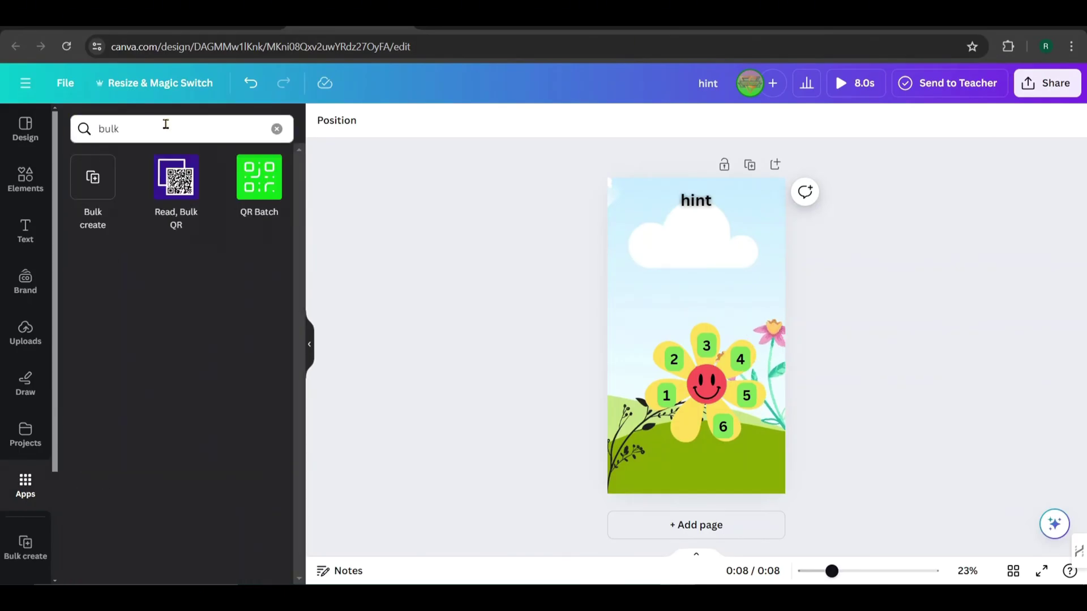
left_click(90, 180)
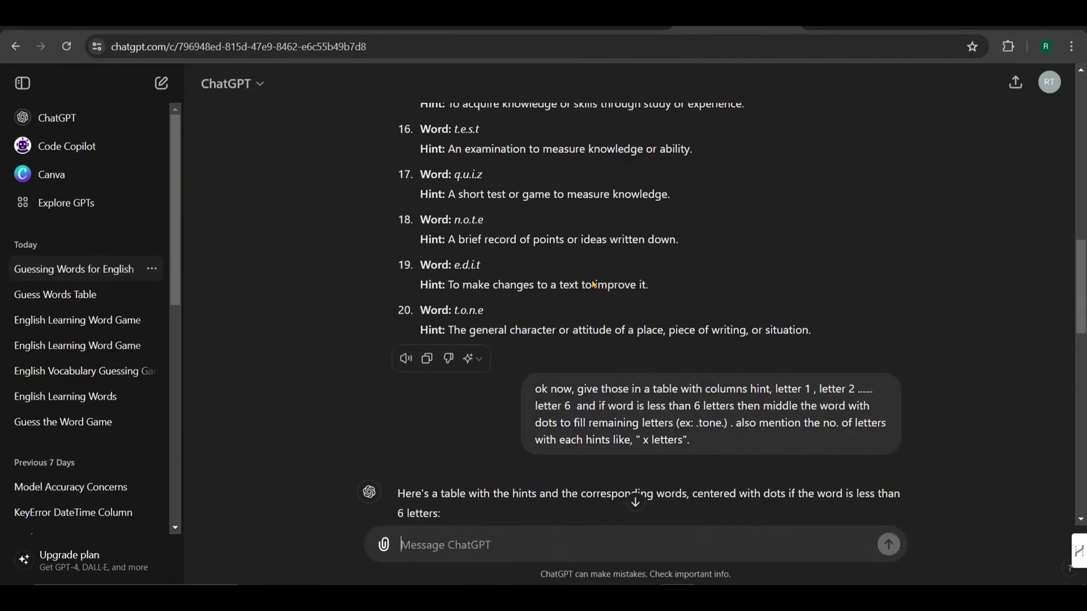
Select the whole hints table, header through last row, and copy it
scroll(594, 283, "down", 10)
left_click_drag(420, 234, 740, 256)
scroll(820, 289, "down", 10)
left_click_drag(817, 282, 849, 428)
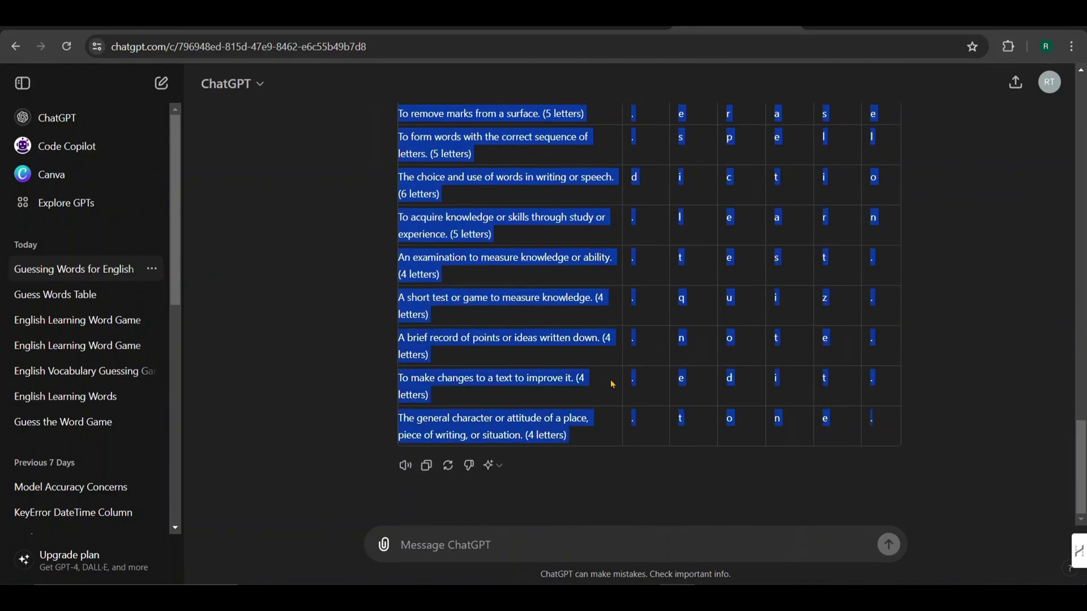
right_click(544, 297)
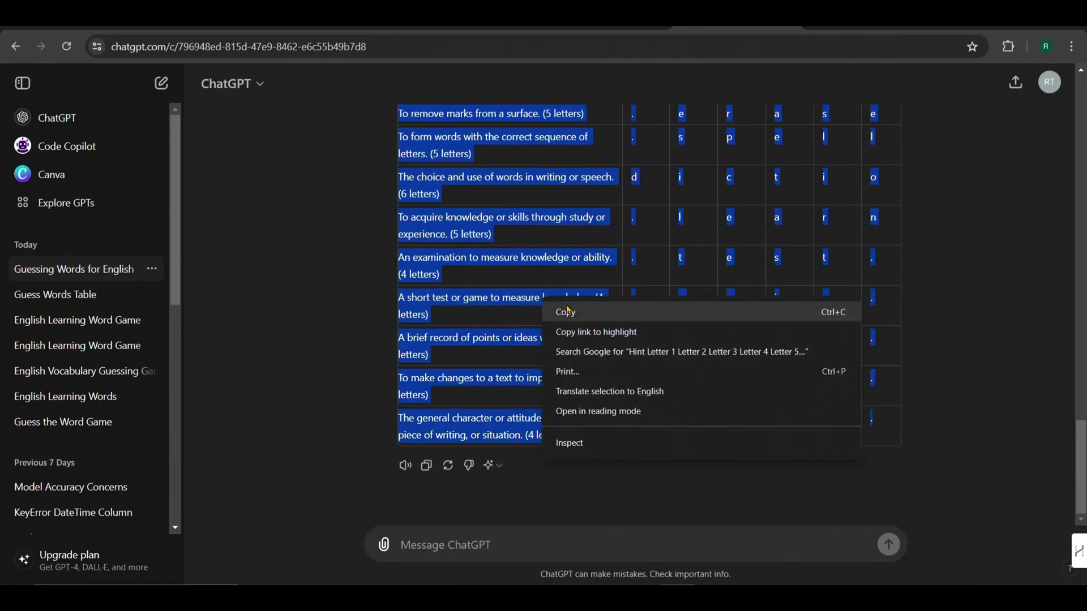
left_click(568, 309)
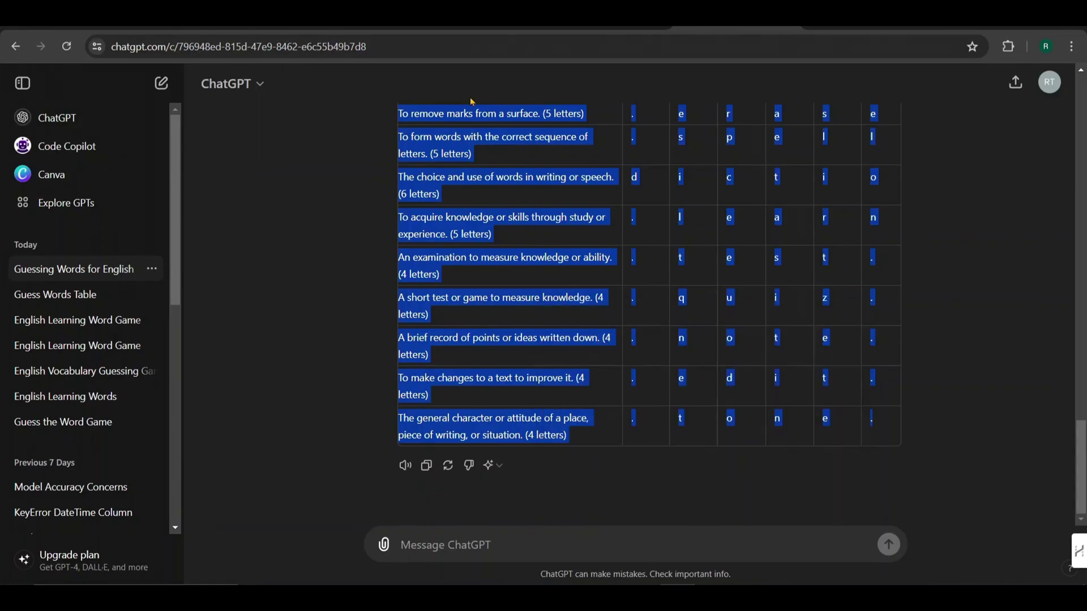
Paste the hints table into the Bulk create grid and add two Image columns
left_click(371, 22)
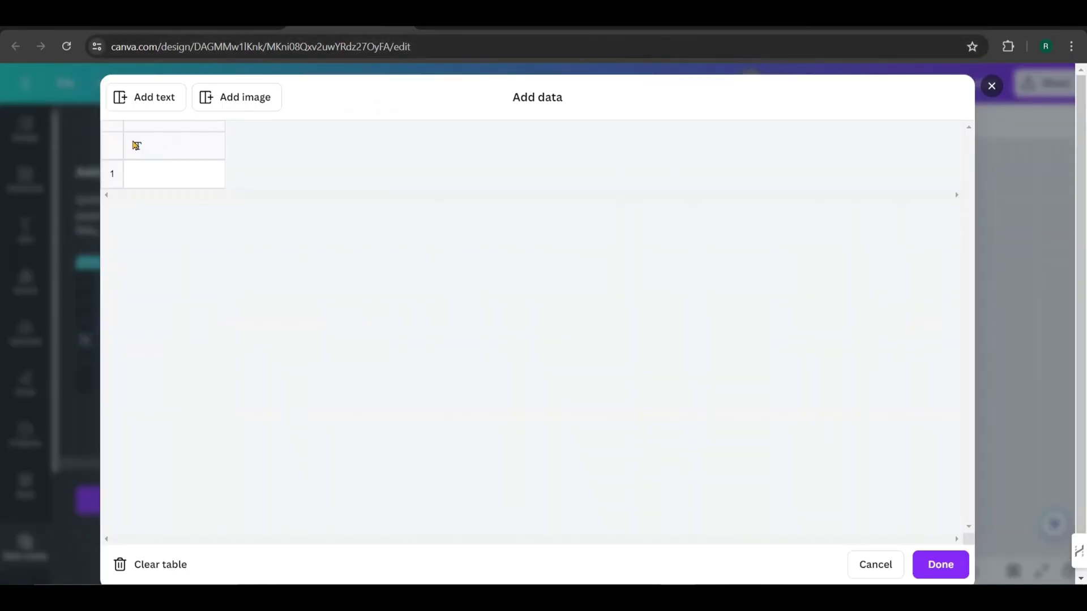
left_click(136, 147)
right_click(136, 149)
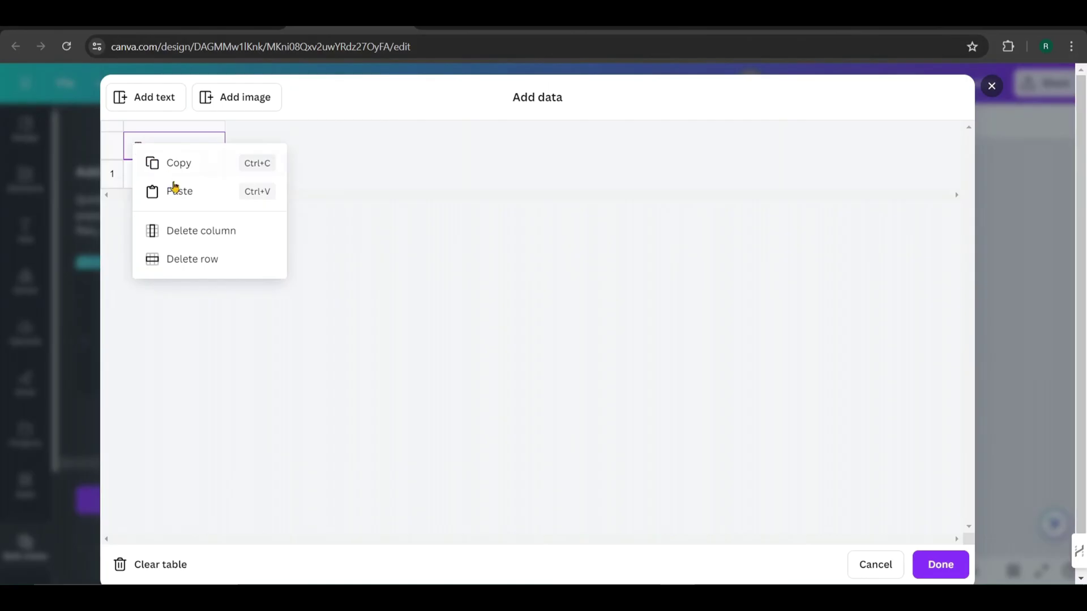
left_click(175, 189)
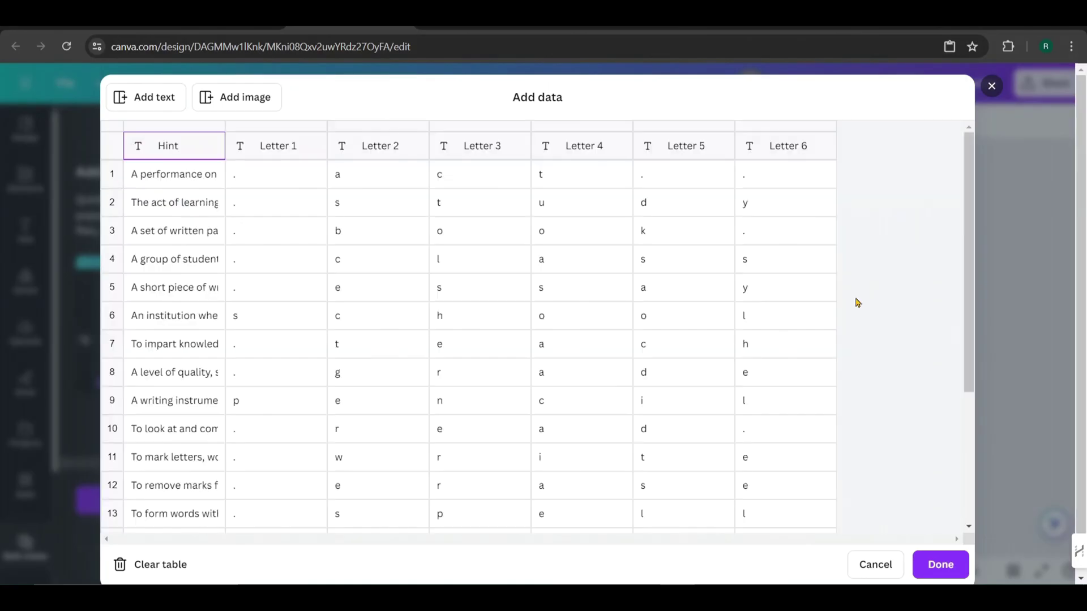
scroll(915, 298, "down", 3)
scroll(916, 299, "up", 3)
left_click(233, 98)
left_click(233, 98)
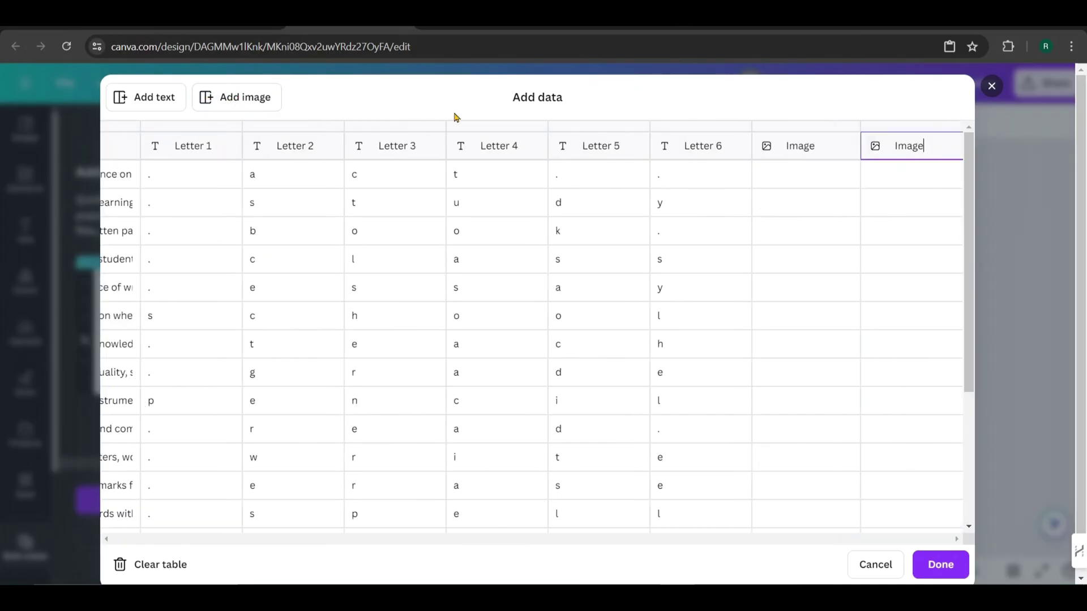
Fill the first Image column's rows with flower backgrounds from the flower folder
left_click(849, 177)
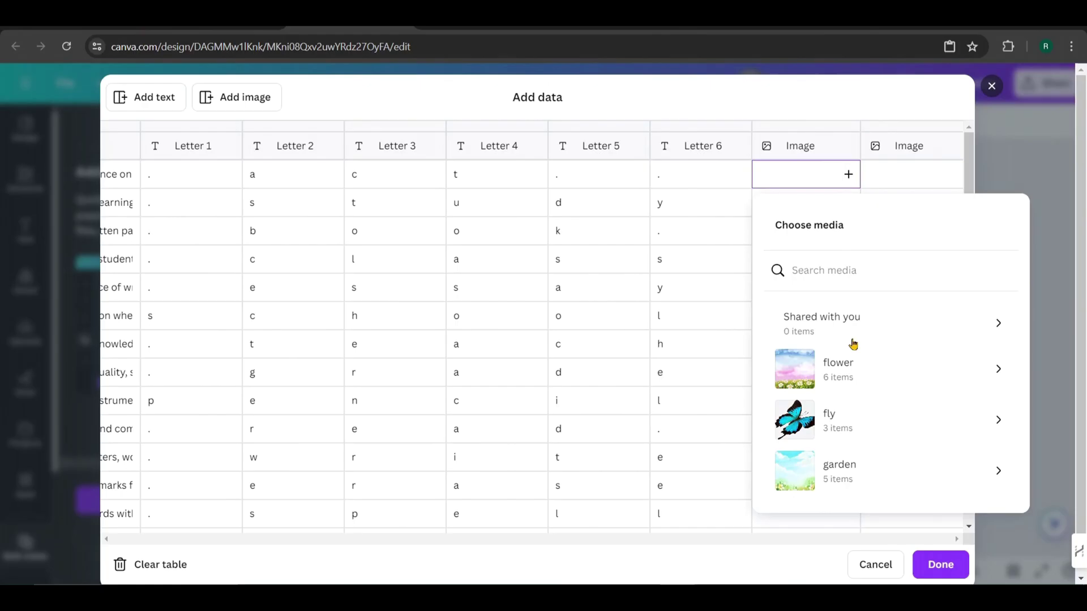
left_click(840, 369)
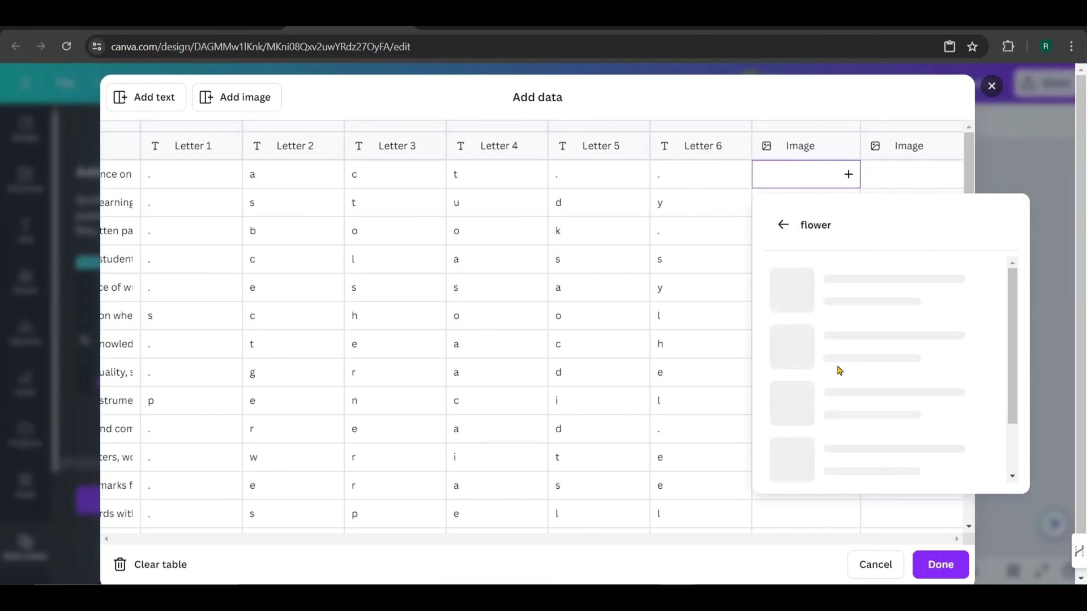
left_click(840, 371)
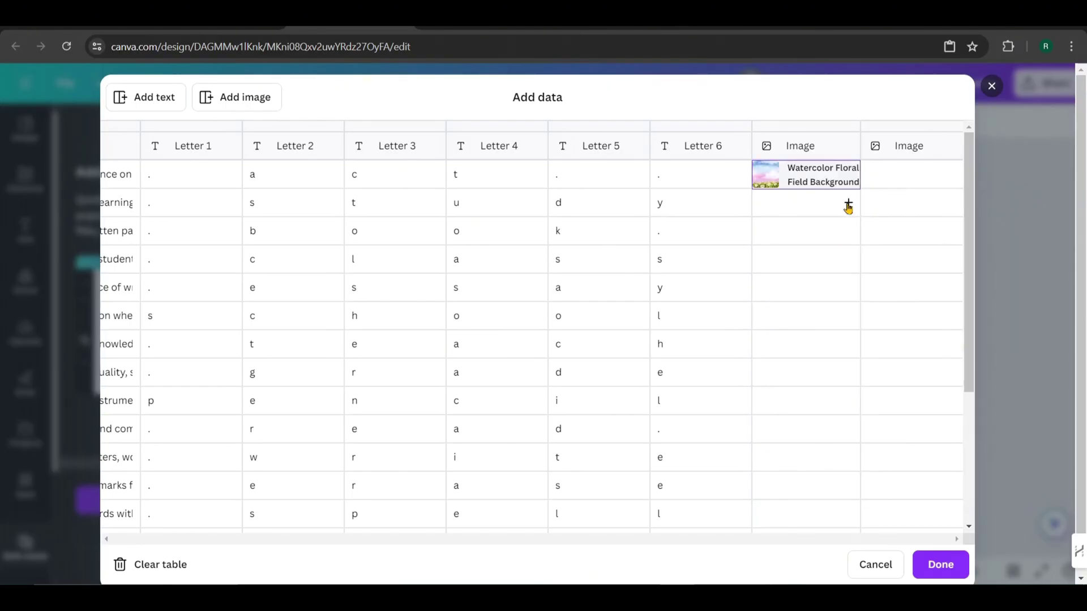
left_click(848, 203)
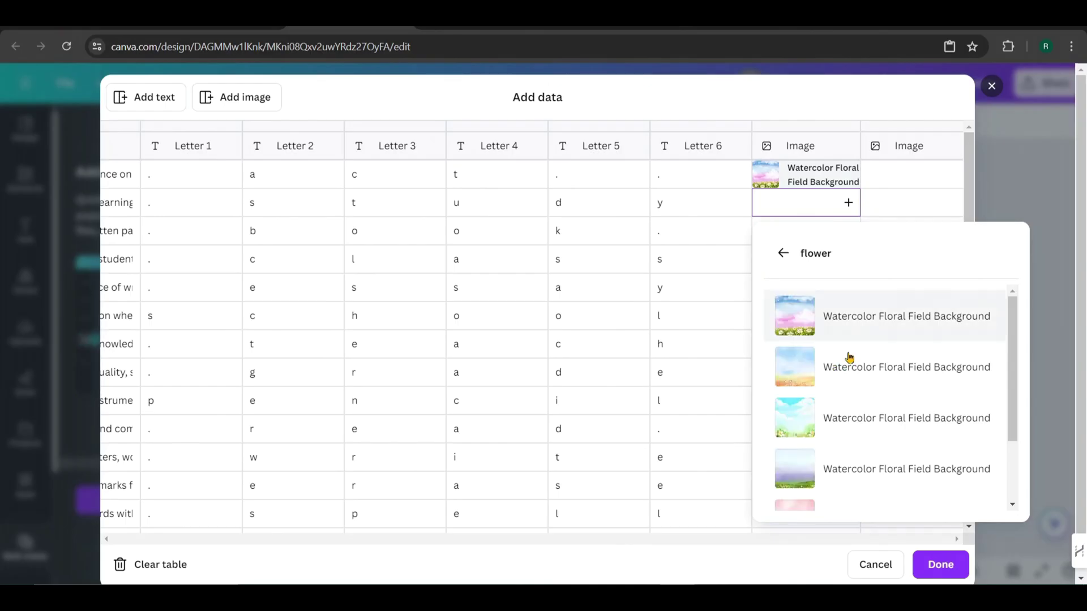
left_click(849, 358)
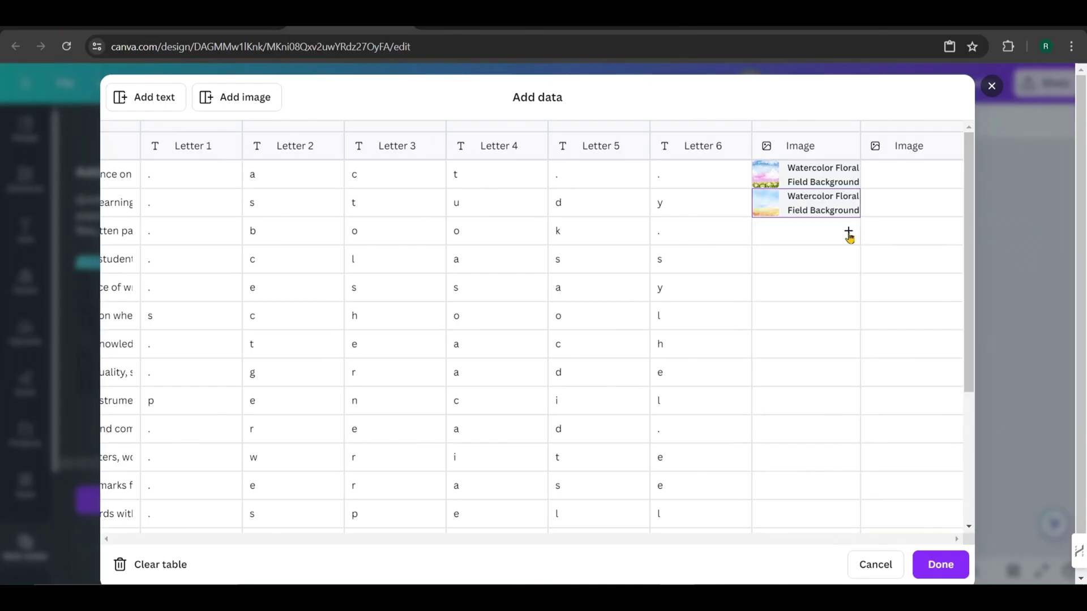
left_click(848, 232)
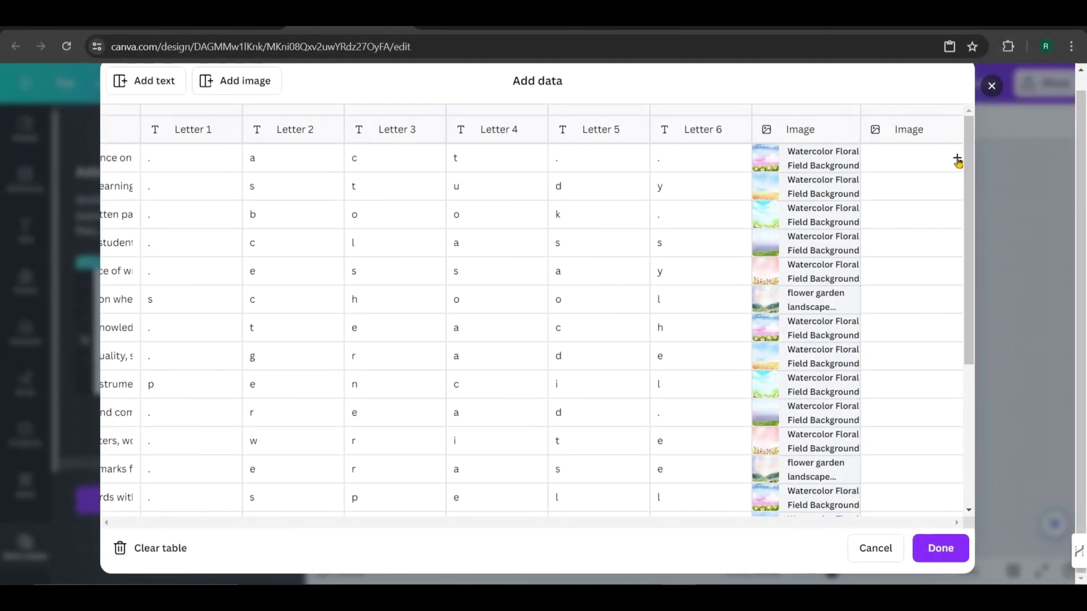
Fill the second Image column with alternating honey bee and butterfly images from the fly folder
left_click(957, 158)
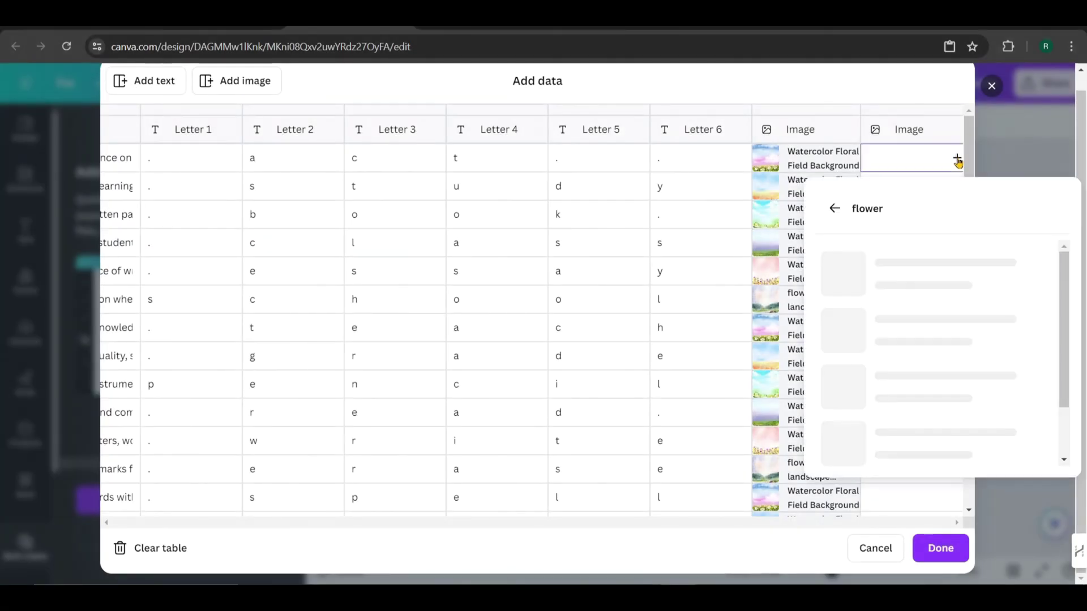
left_click(836, 209)
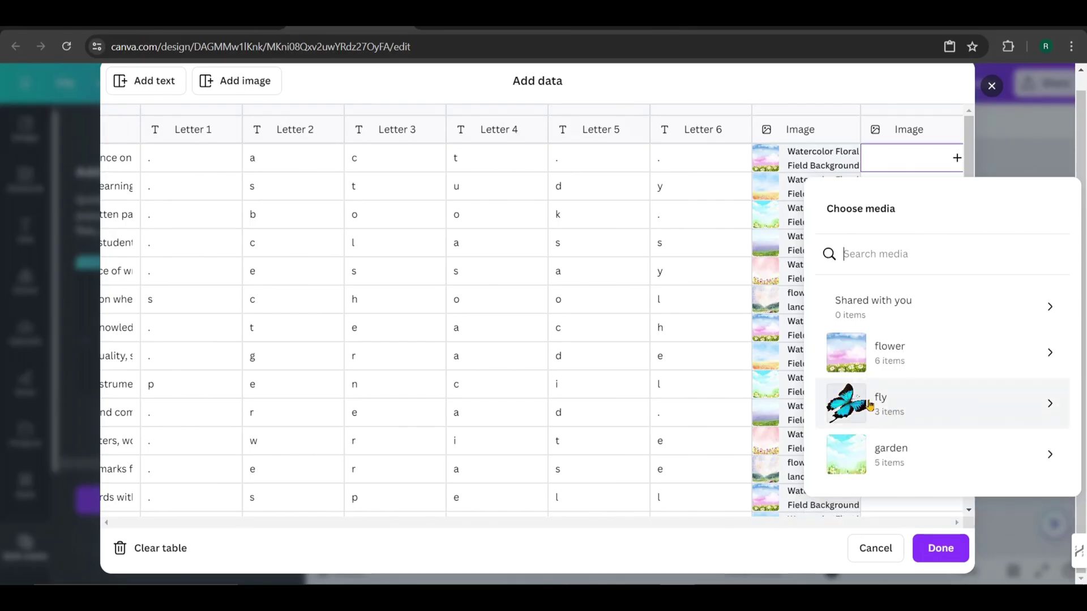
left_click(896, 403)
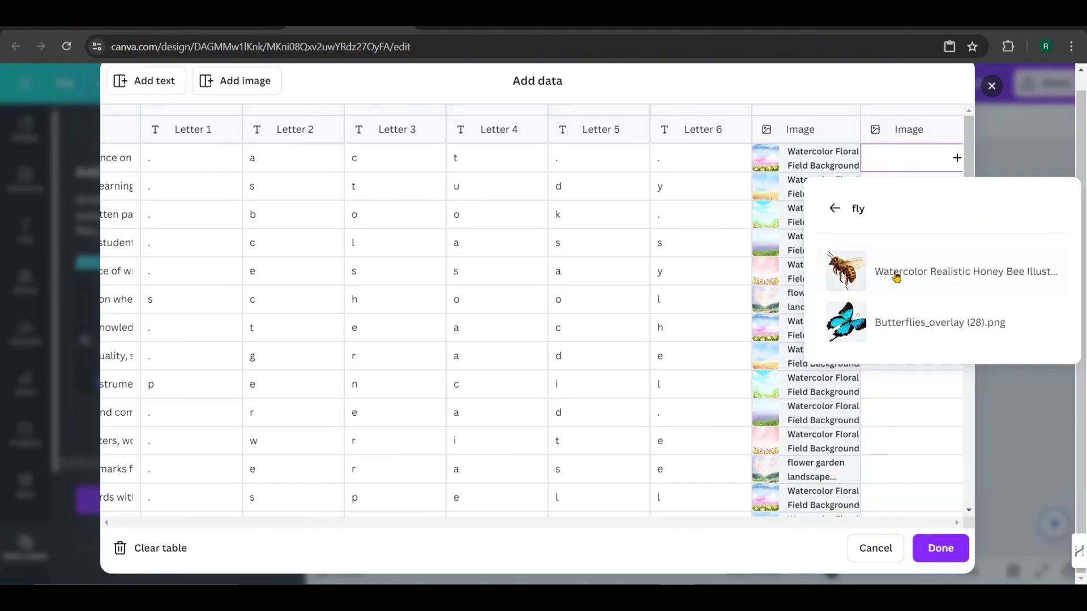
left_click(896, 276)
left_click(957, 186)
left_click(940, 347)
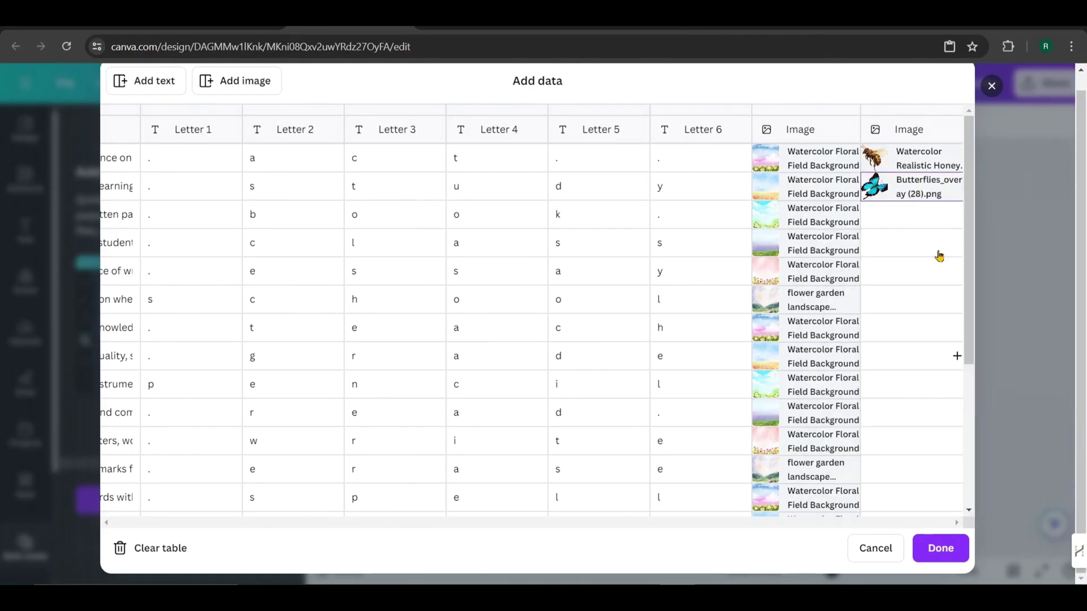
left_click(957, 217)
left_click(928, 322)
left_click(957, 243)
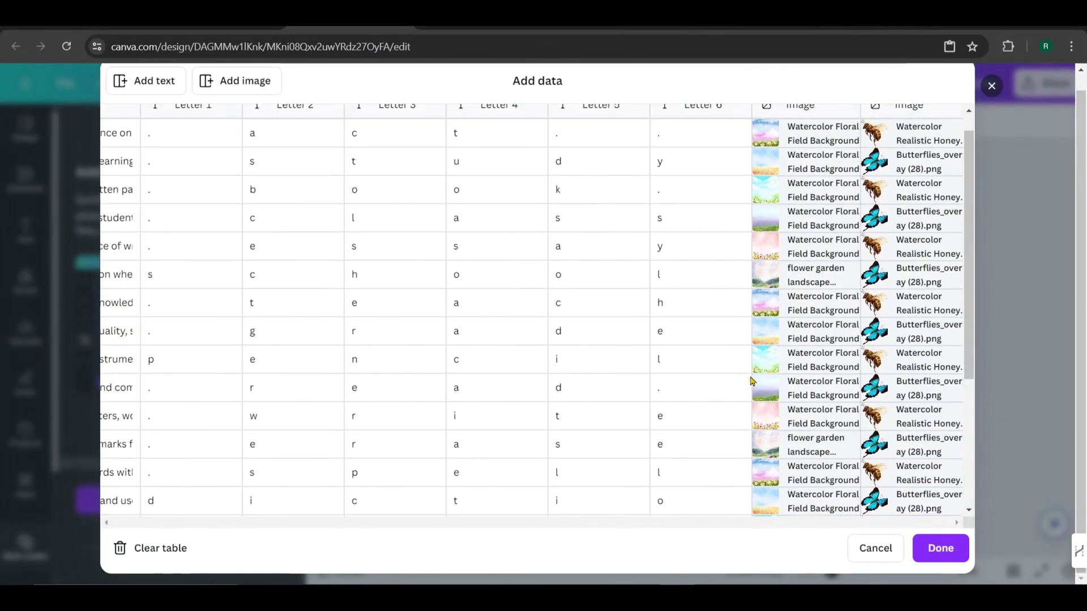
scroll(752, 381, "up", 1)
scroll(752, 381, "down", 5)
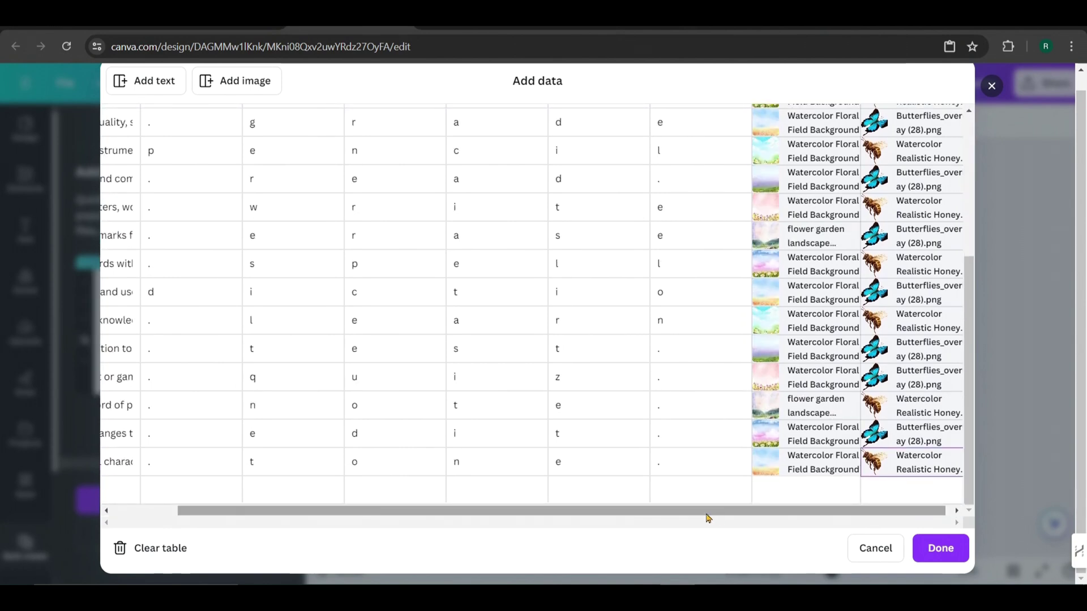
scroll(706, 518, "left", 3)
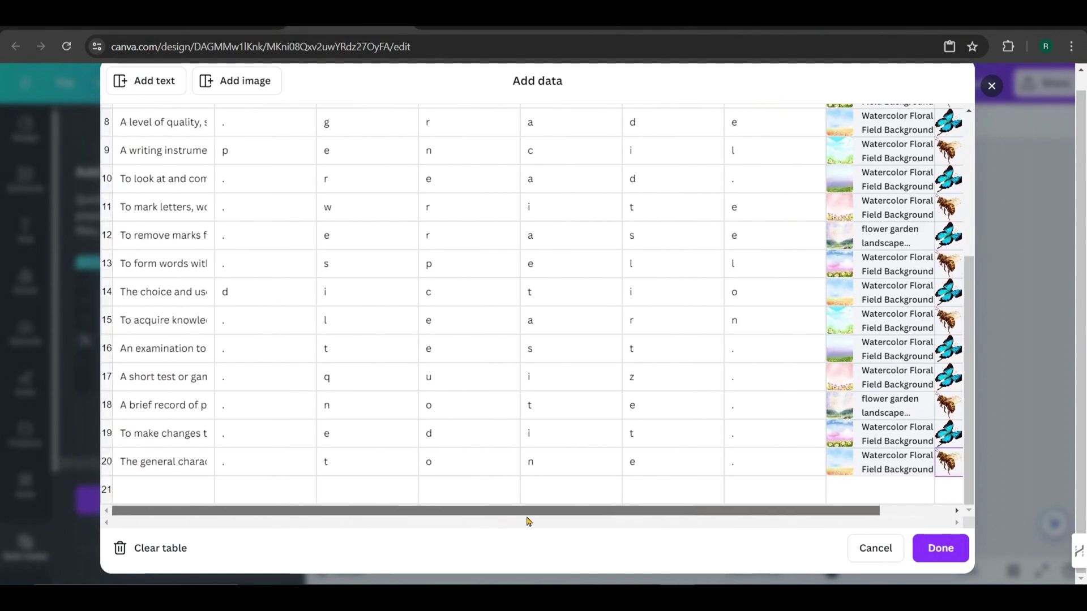
scroll(627, 517, "right", 3)
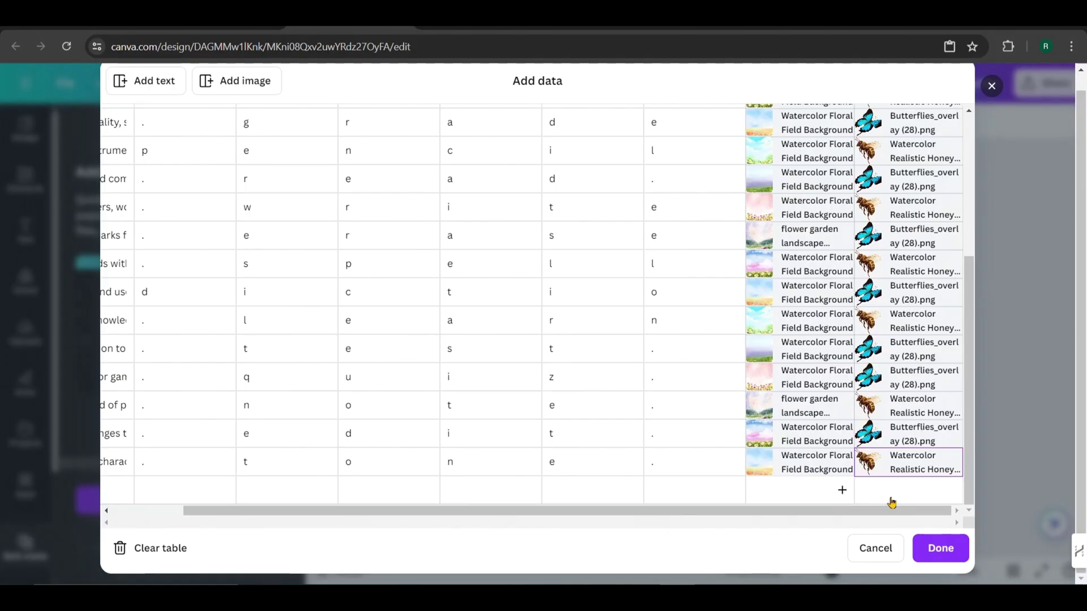
Finish the data table and connect the hint text at the top to the Hint field
left_click(941, 548)
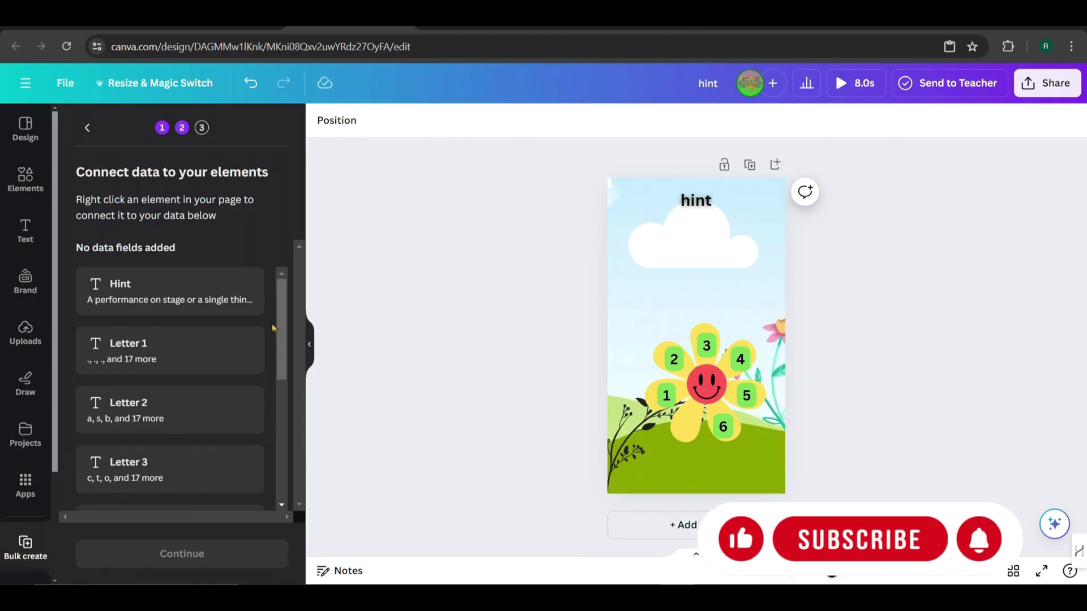
left_click_drag(281, 359, 292, 289)
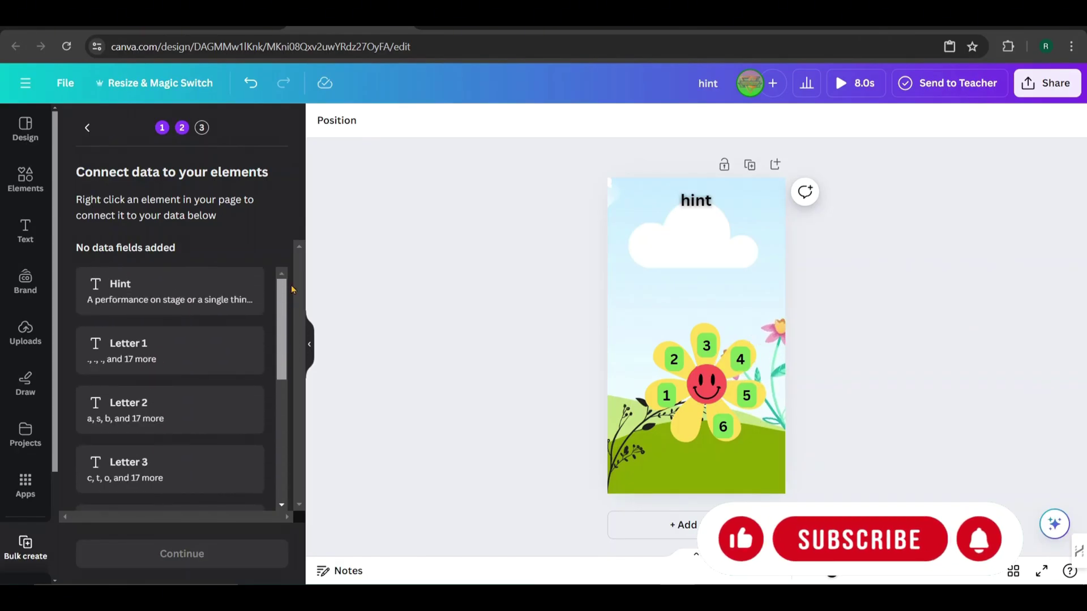
left_click(689, 207)
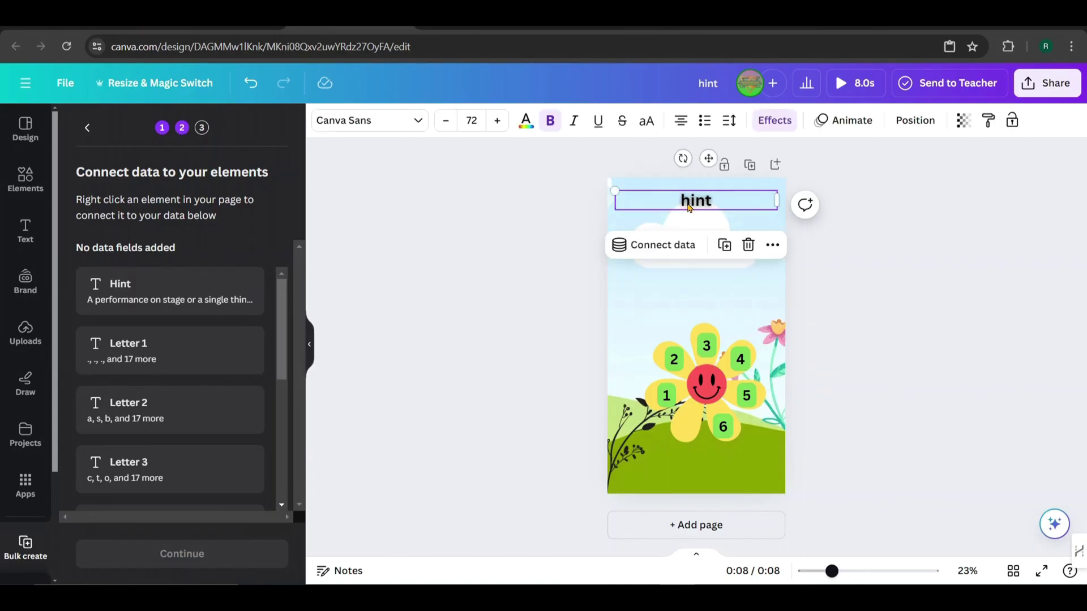
left_click(674, 250)
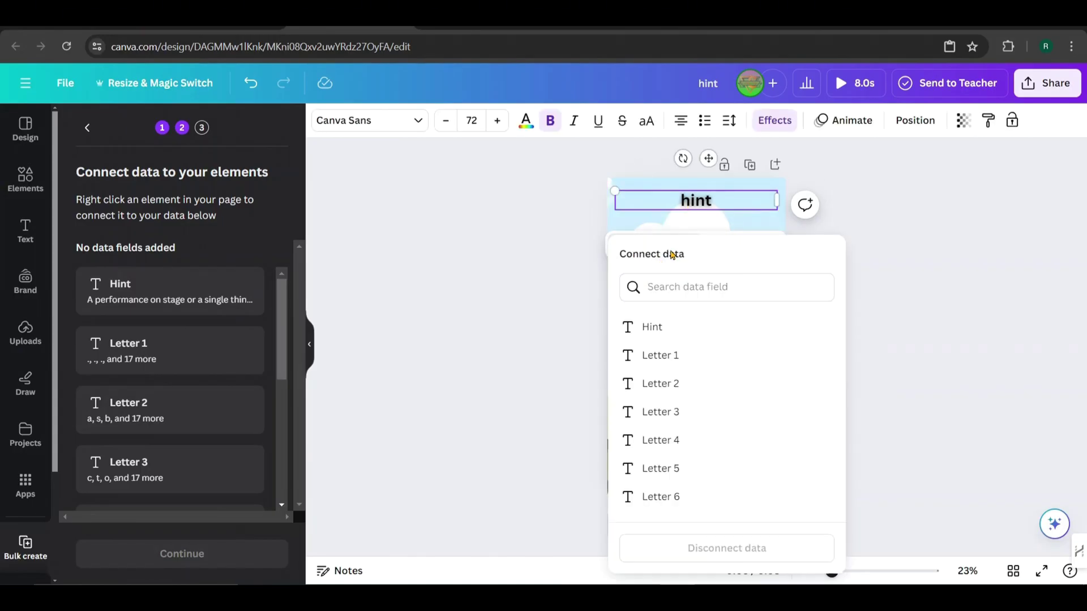
left_click(654, 329)
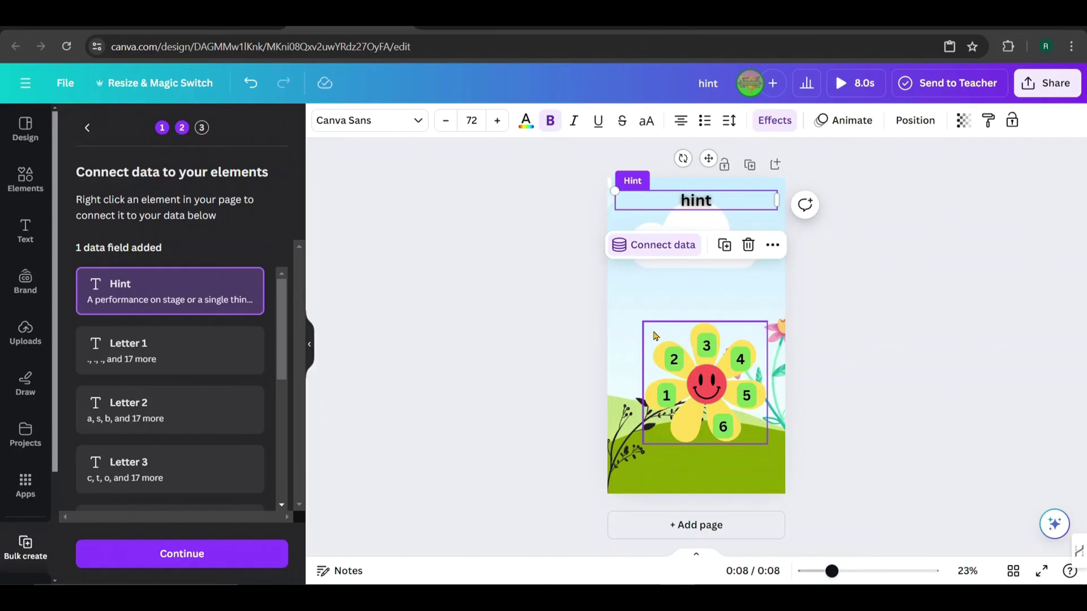
Connect the flower's number boxes to the Letter 1 and Letter 3 fields
left_click(667, 395)
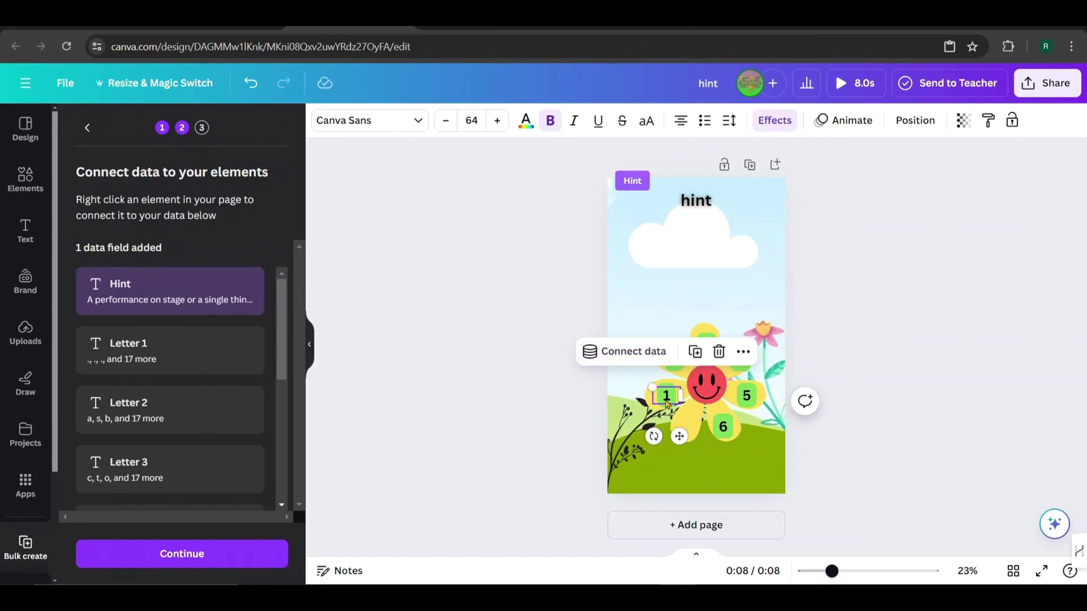
left_click(644, 358)
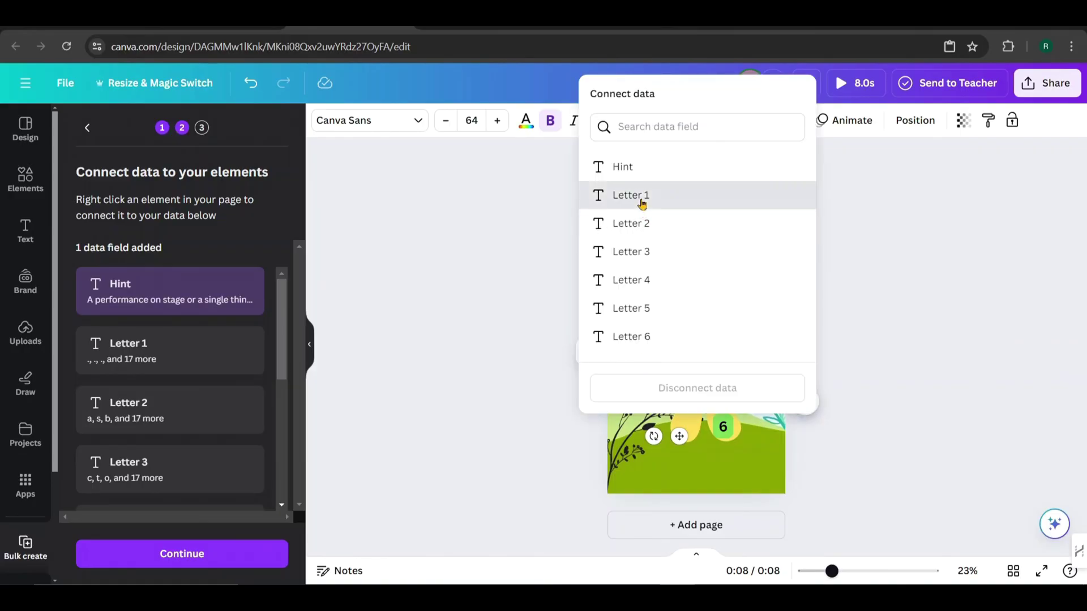
left_click(640, 195)
left_click(671, 314)
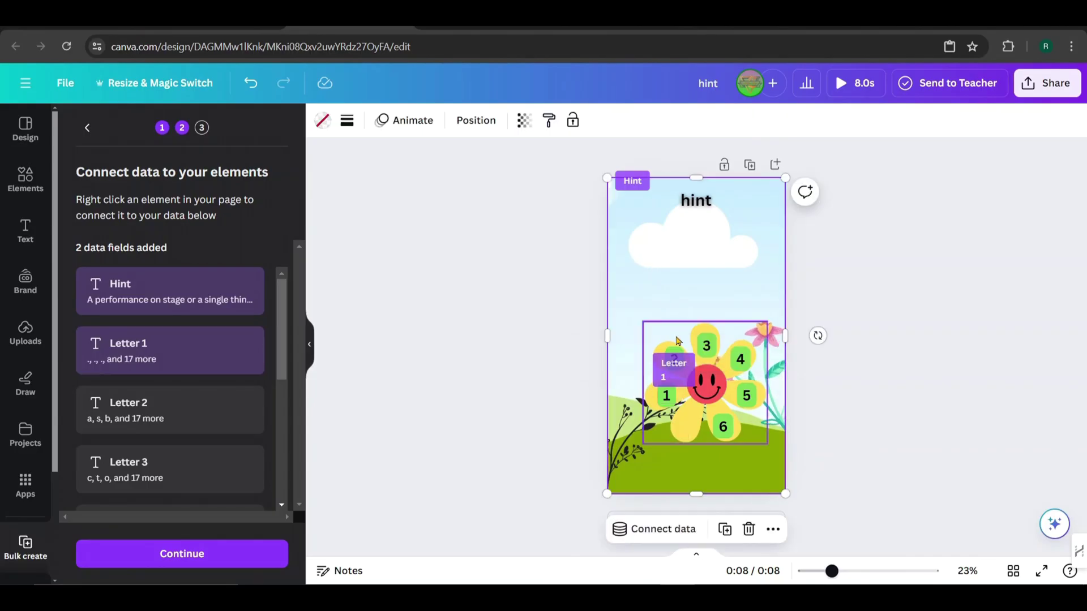
left_click(676, 358)
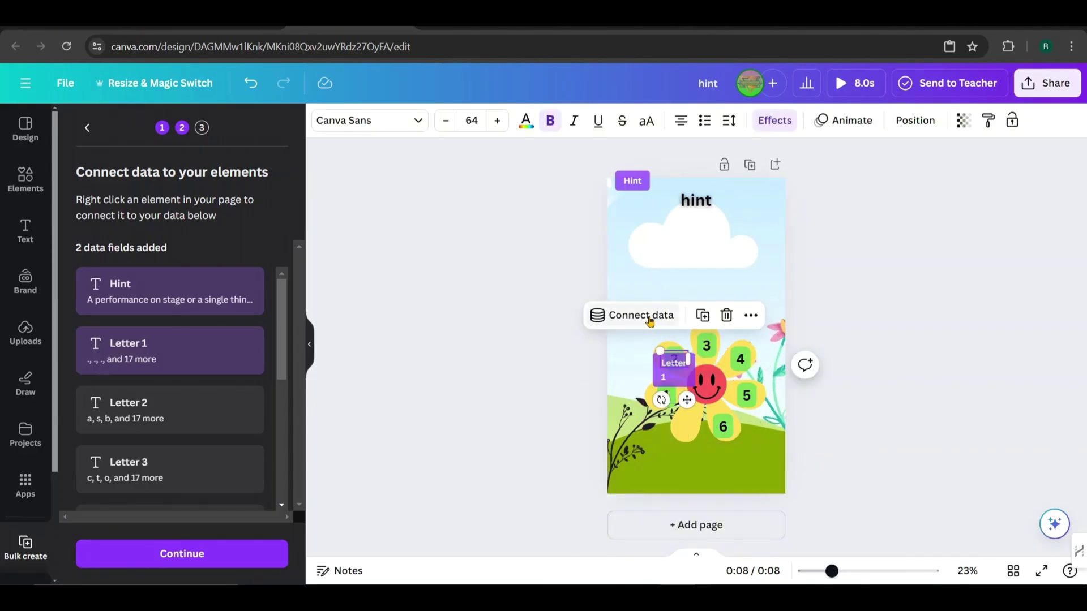
left_click(659, 314)
left_click(649, 357)
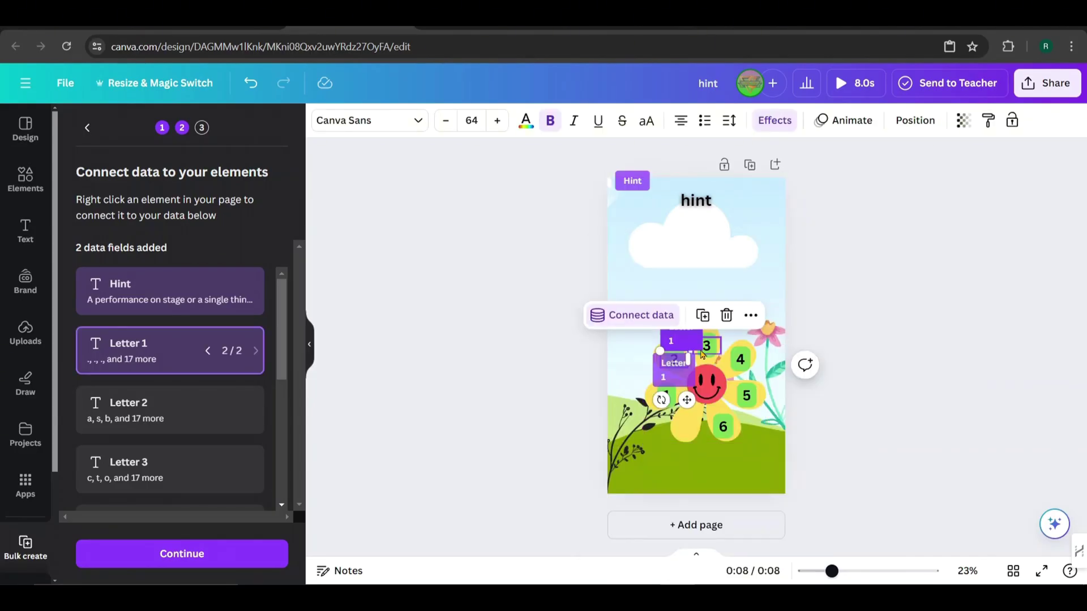
left_click(707, 345)
left_click(683, 304)
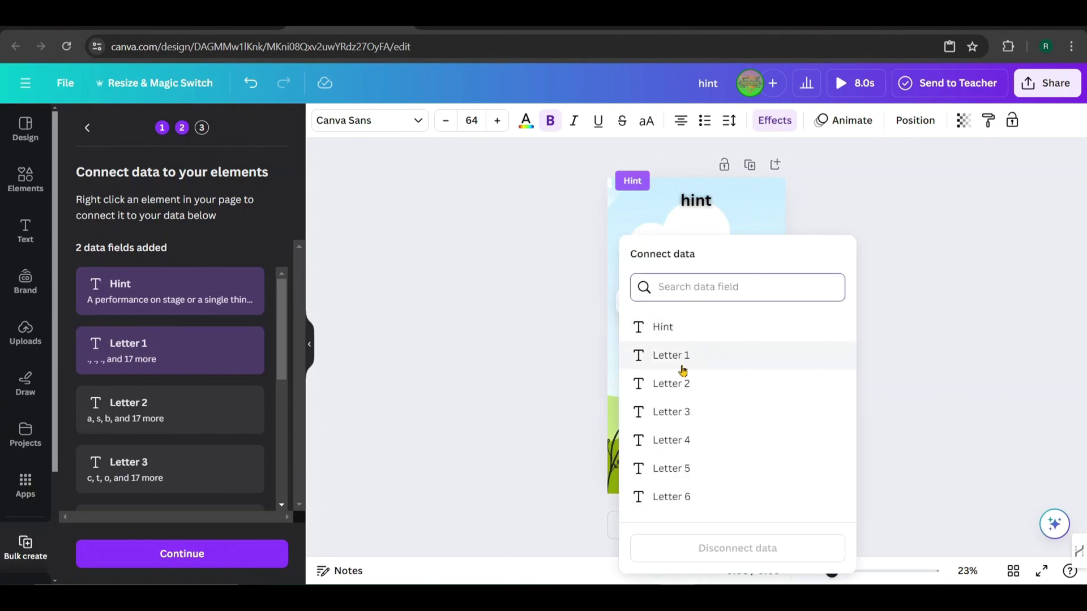
left_click(684, 412)
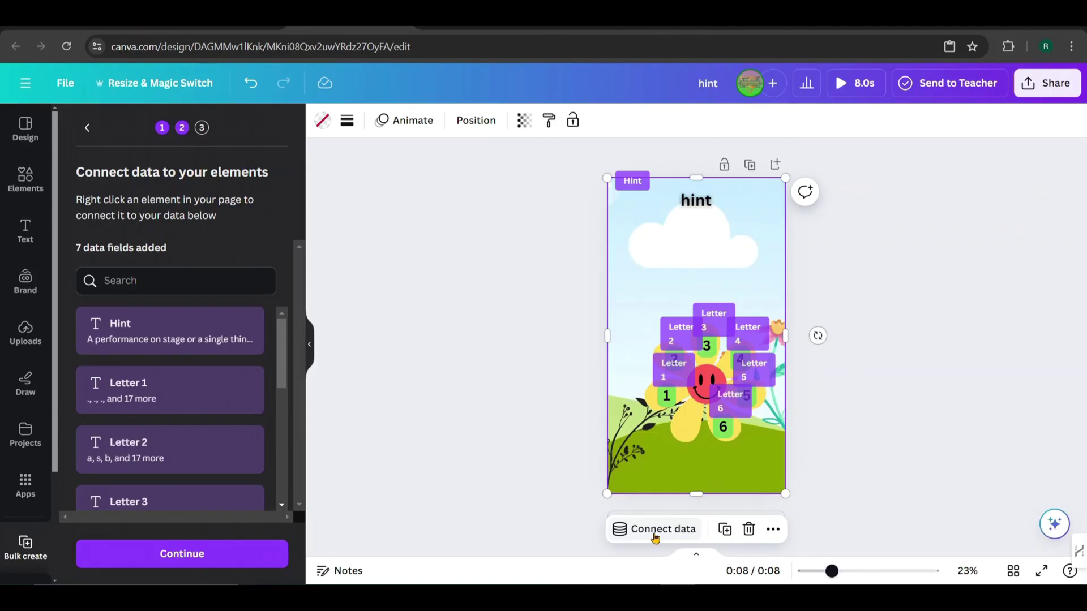
Connect the page background to the Image data field
left_click(655, 533)
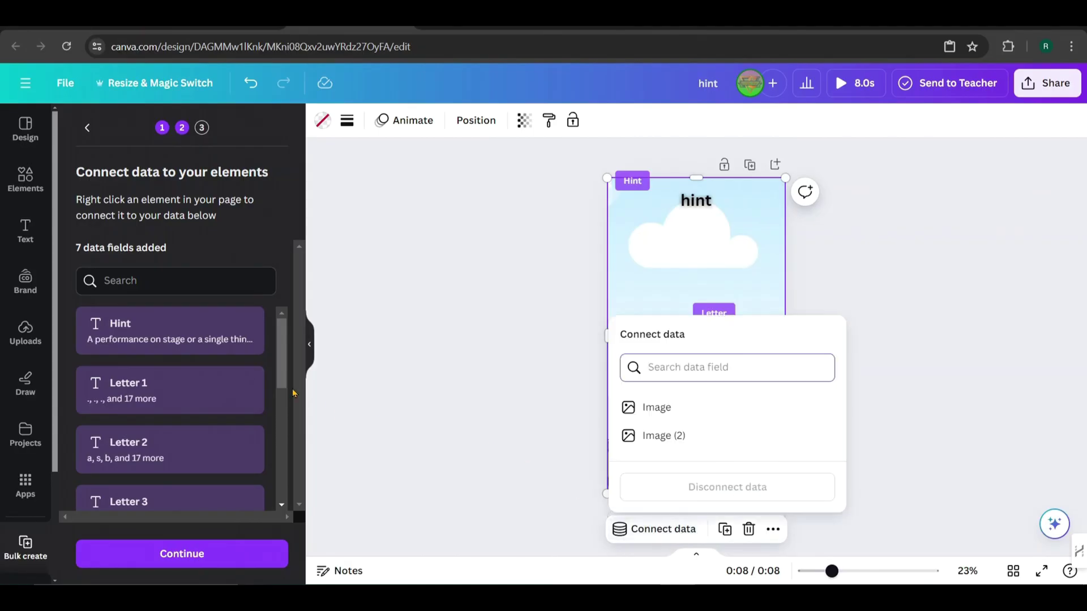
left_click_drag(283, 388, 284, 439)
scroll(285, 439, "down", 3)
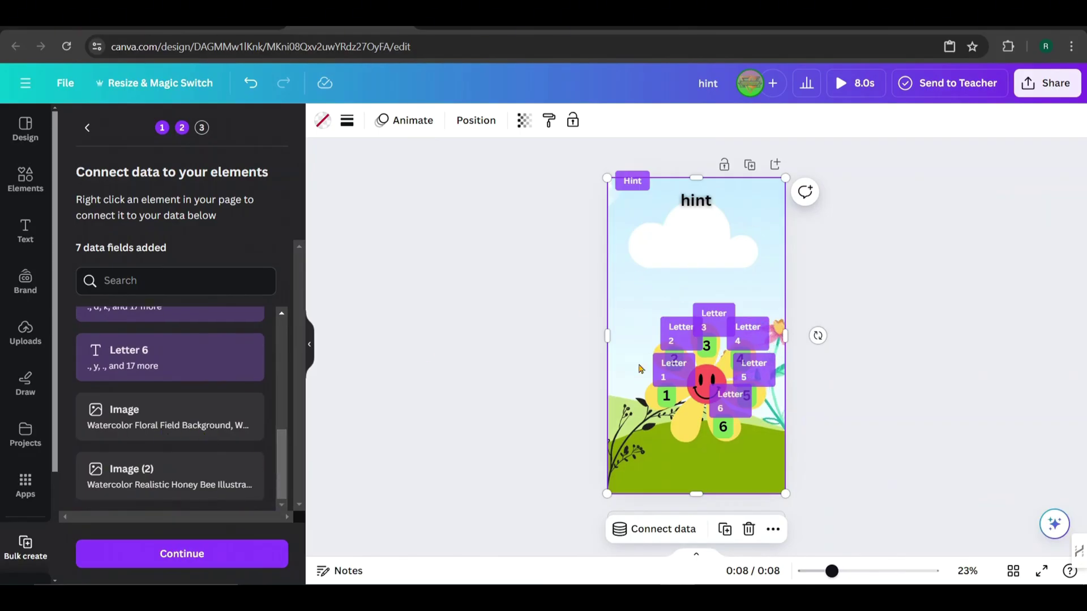
left_click(644, 538)
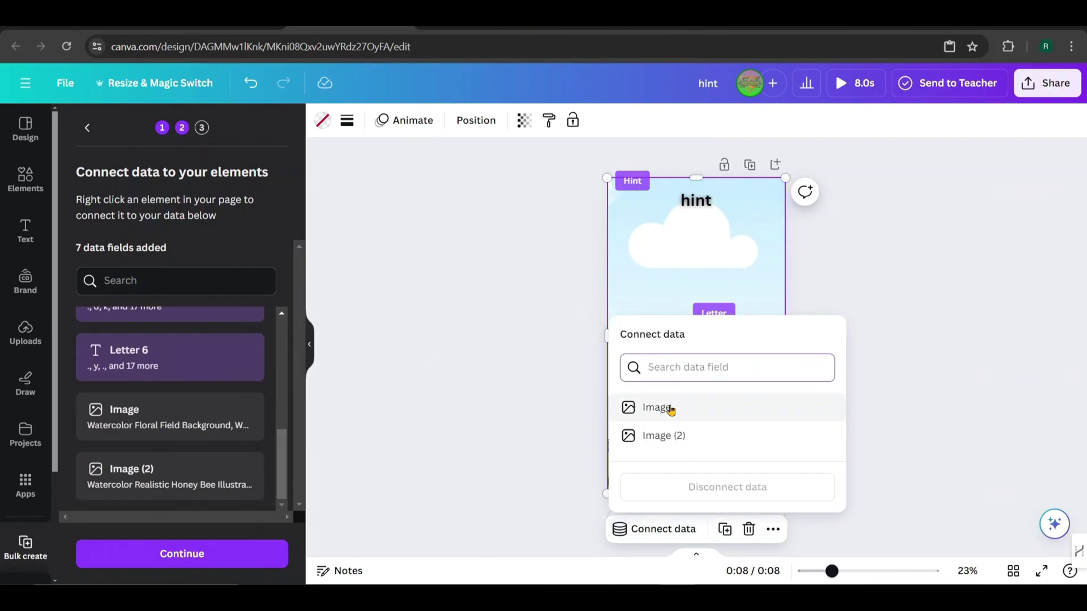
left_click(657, 408)
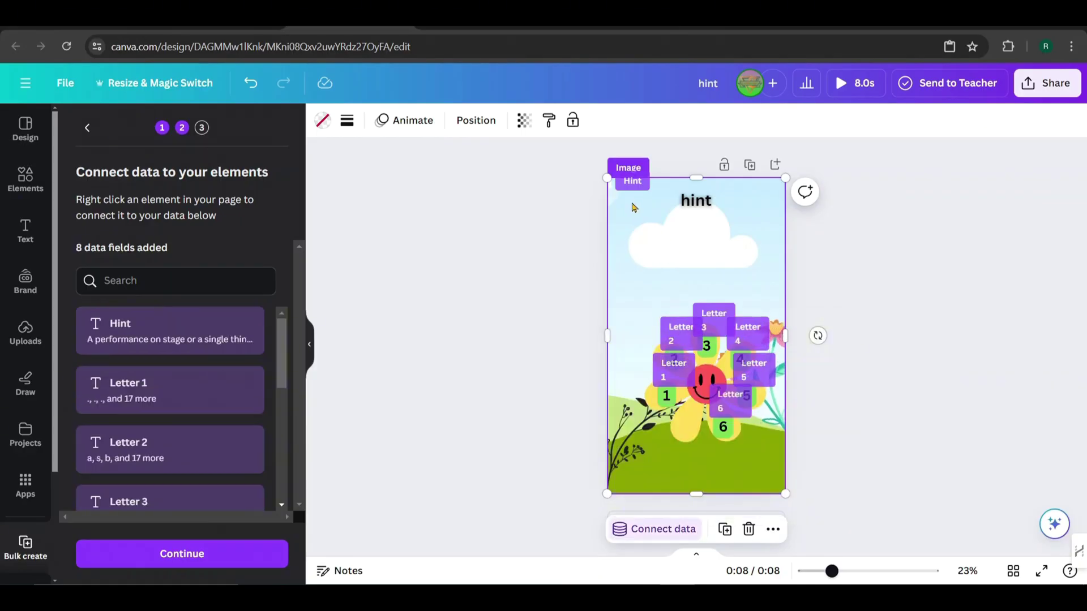
Connect the diamond-shaped frame to the Image (2) data field
left_click(616, 201)
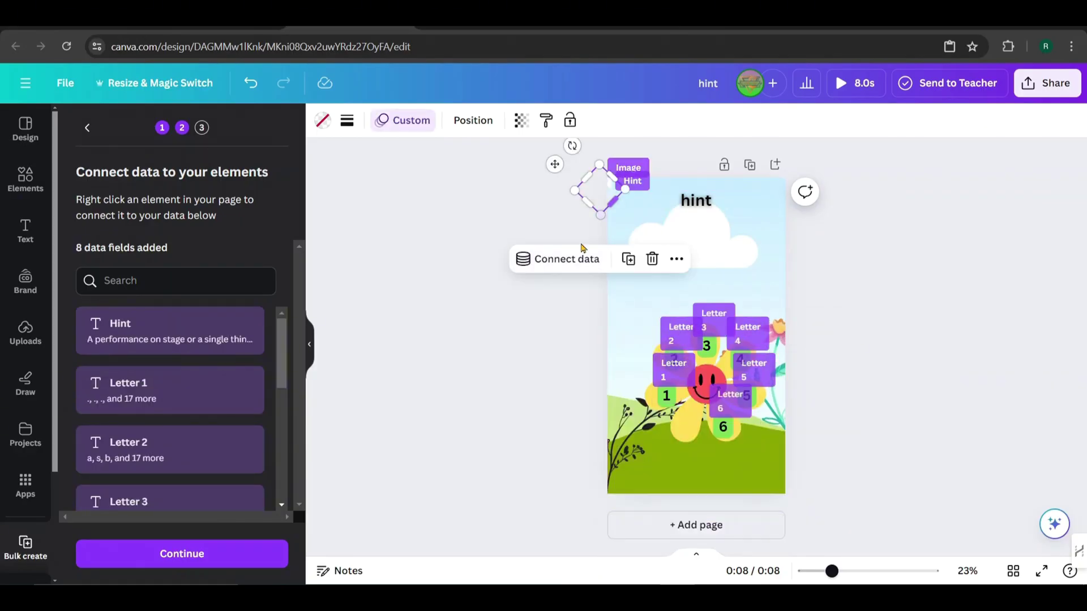
left_click(572, 260)
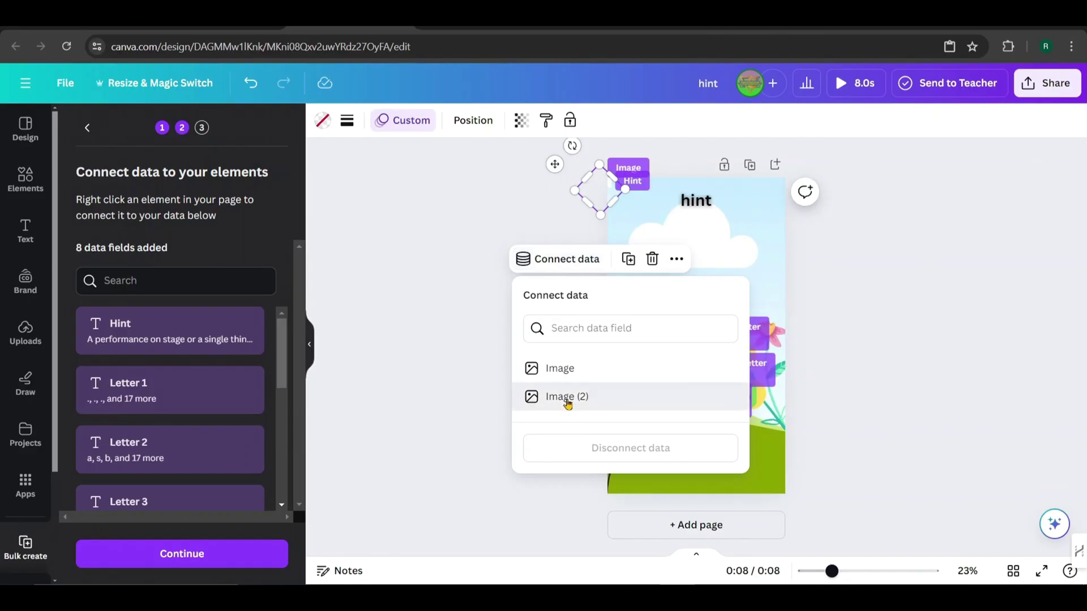
left_click(568, 398)
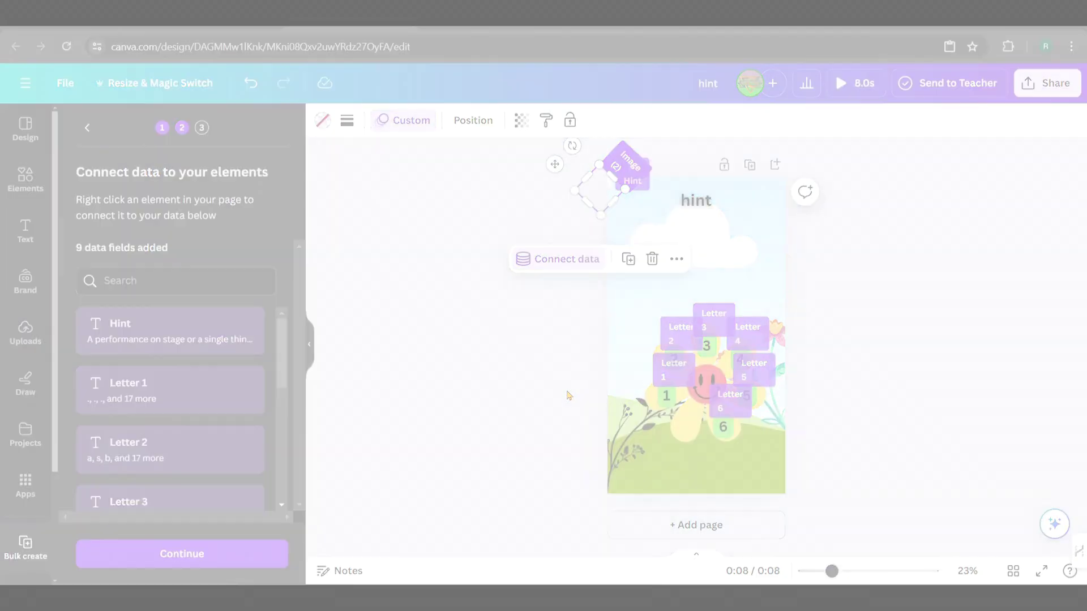
left_click(673, 397)
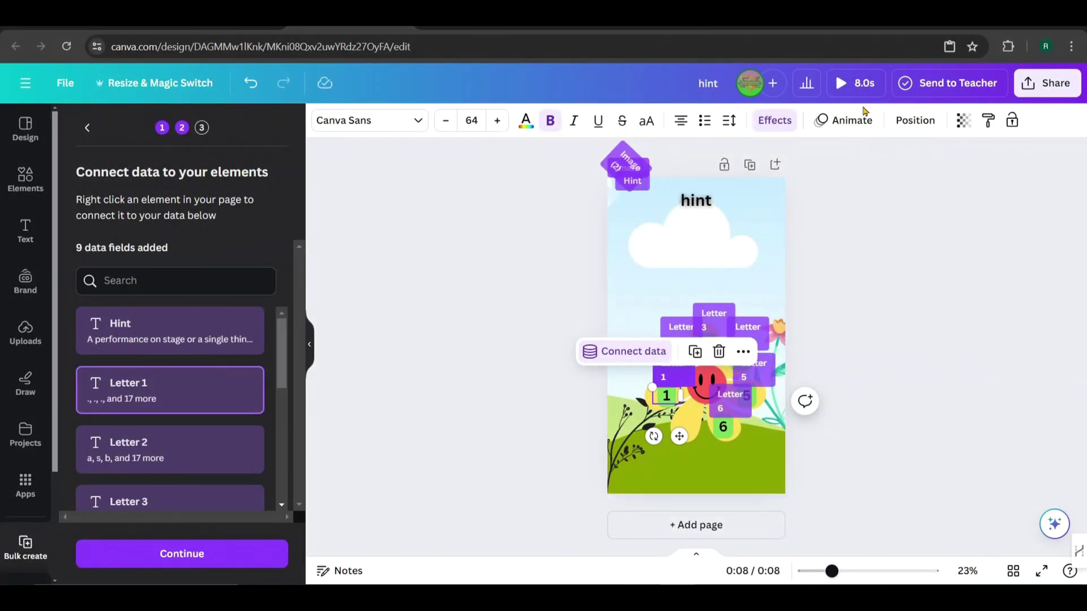
Select letter tiles 2–6 in the Layers list, then continue to the Apply data step
left_click(908, 124)
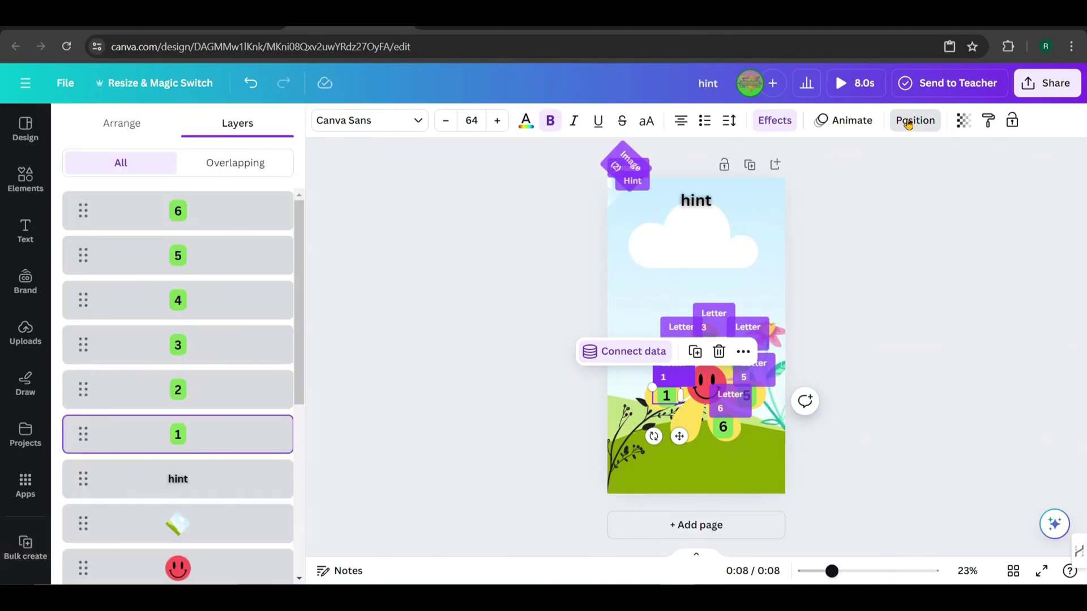
left_click(214, 394, "shift")
left_click(212, 351, "shift")
left_click(209, 295, "shift")
left_click(208, 256, "shift")
left_click(211, 214, "shift")
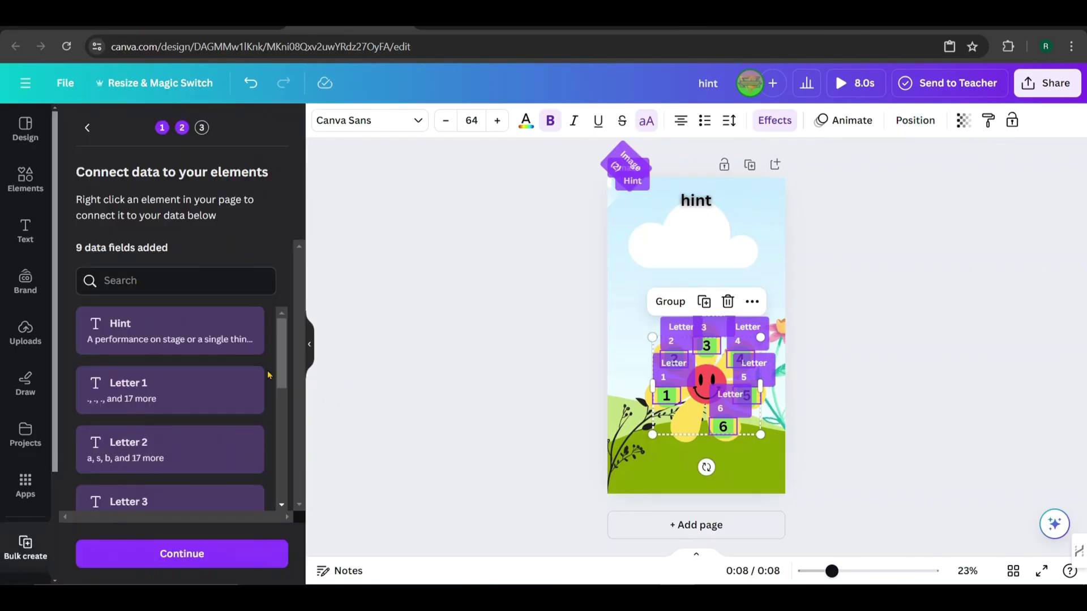
scroll(281, 453, "down", 4)
scroll(281, 462, "down", 2)
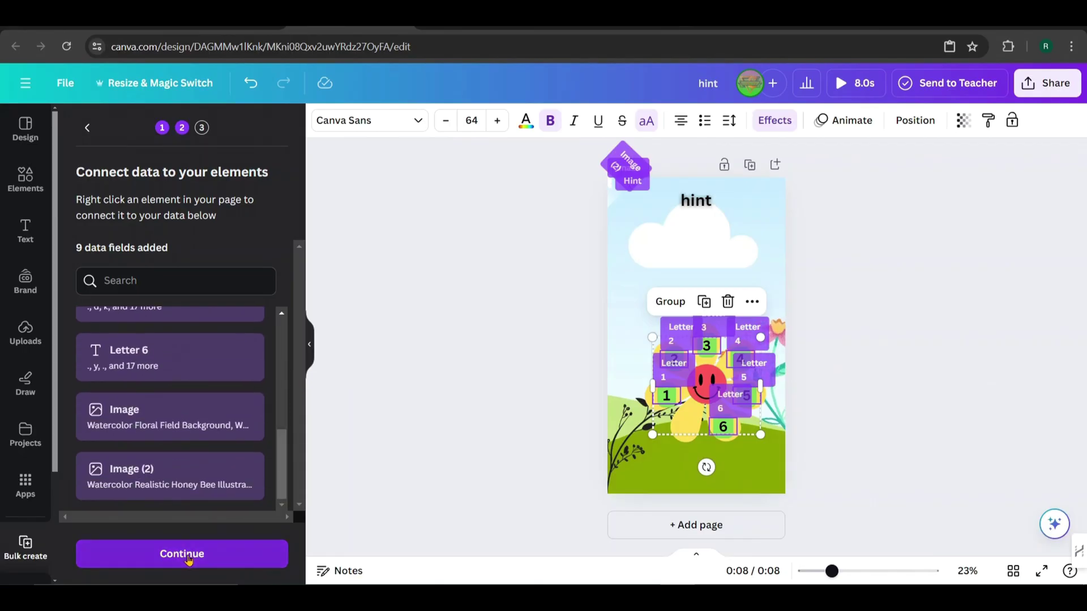
left_click(181, 554)
Add a 'Guess the word' heading, sized and centred near the bottom of the page
left_click(744, 475)
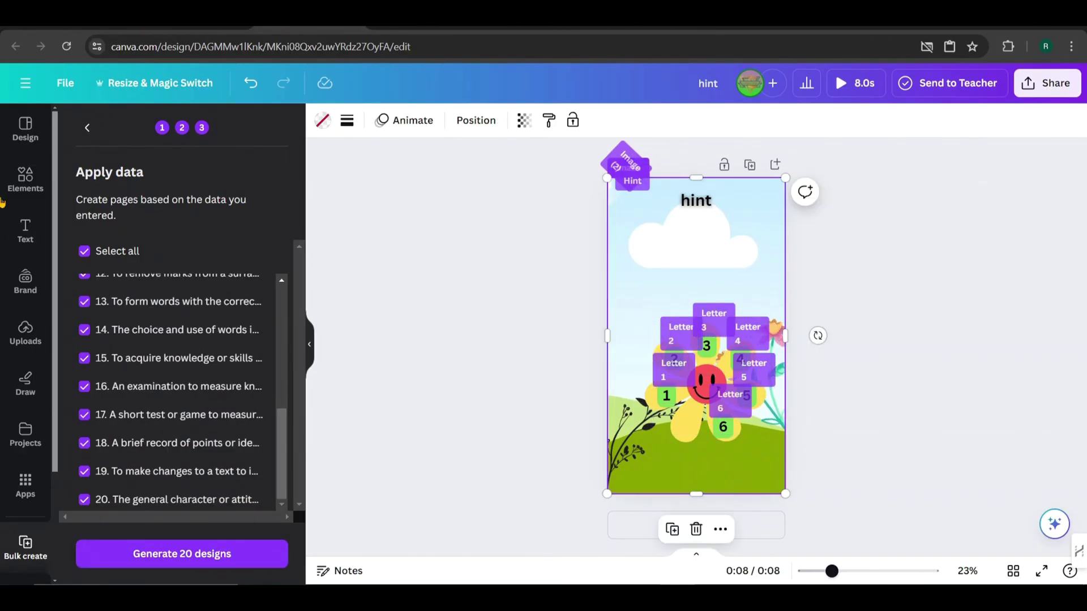
left_click(15, 243)
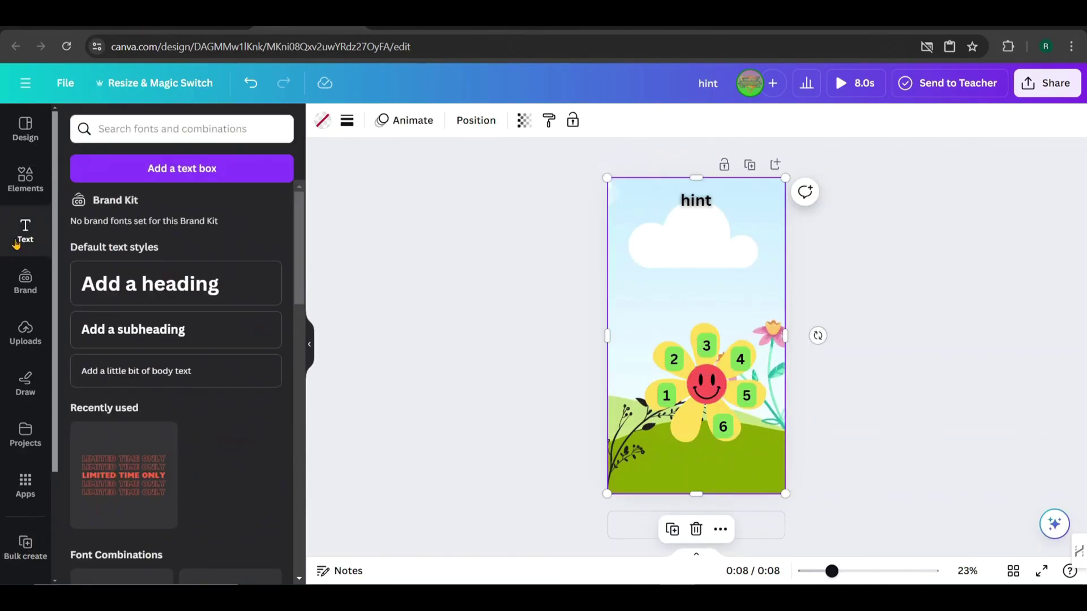
left_click(149, 288)
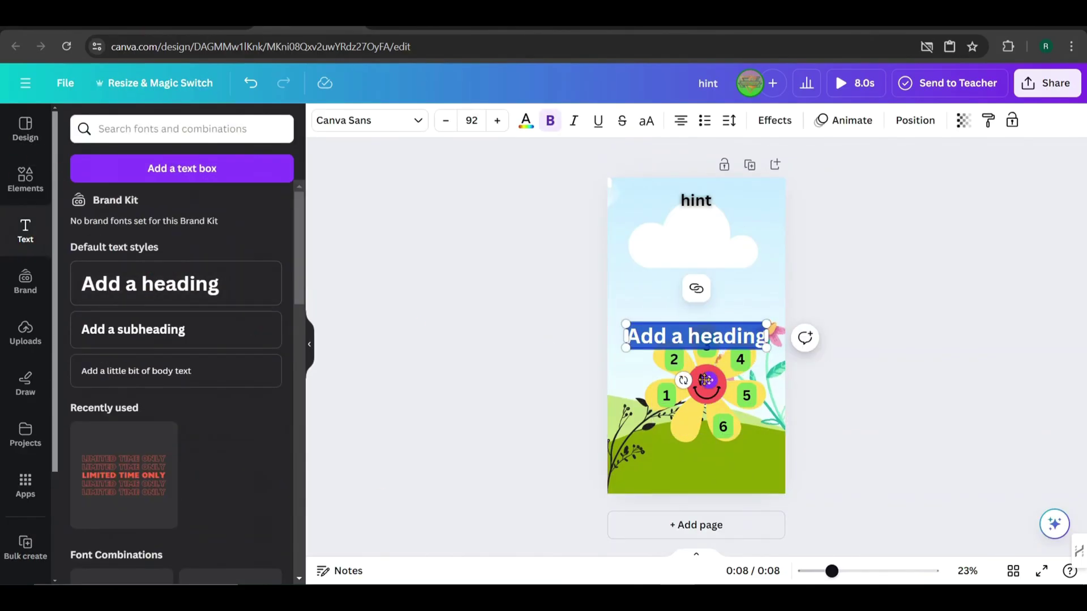
left_click_drag(709, 380, 703, 510)
type("Guess the word")
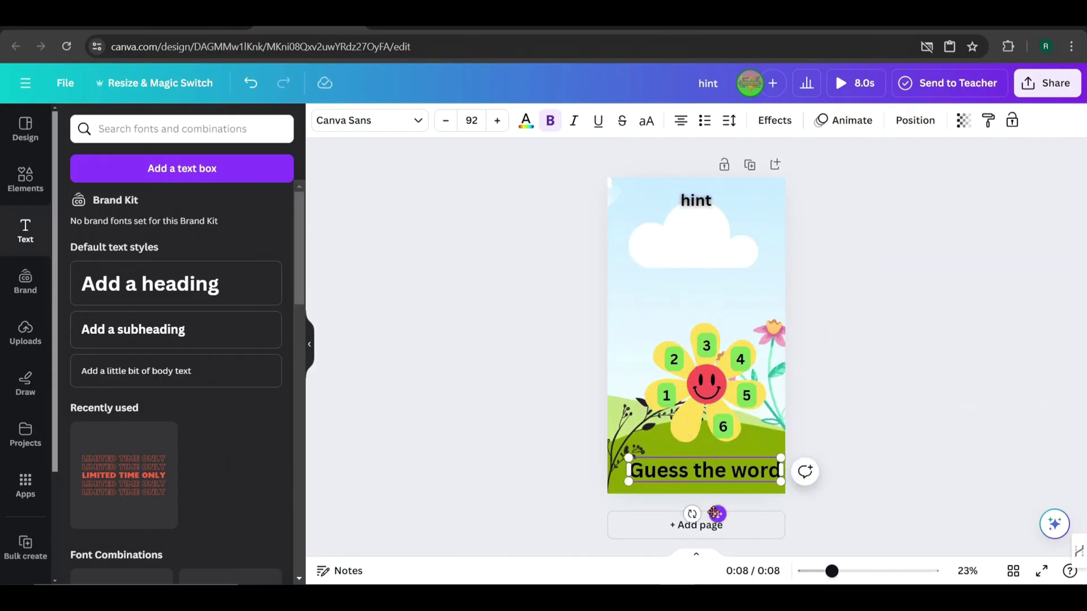
left_click_drag(629, 481, 646, 480)
left_click_drag(712, 512, 709, 518)
Give the 'Guess the word' caption a yellow Background text effect
left_click(775, 120)
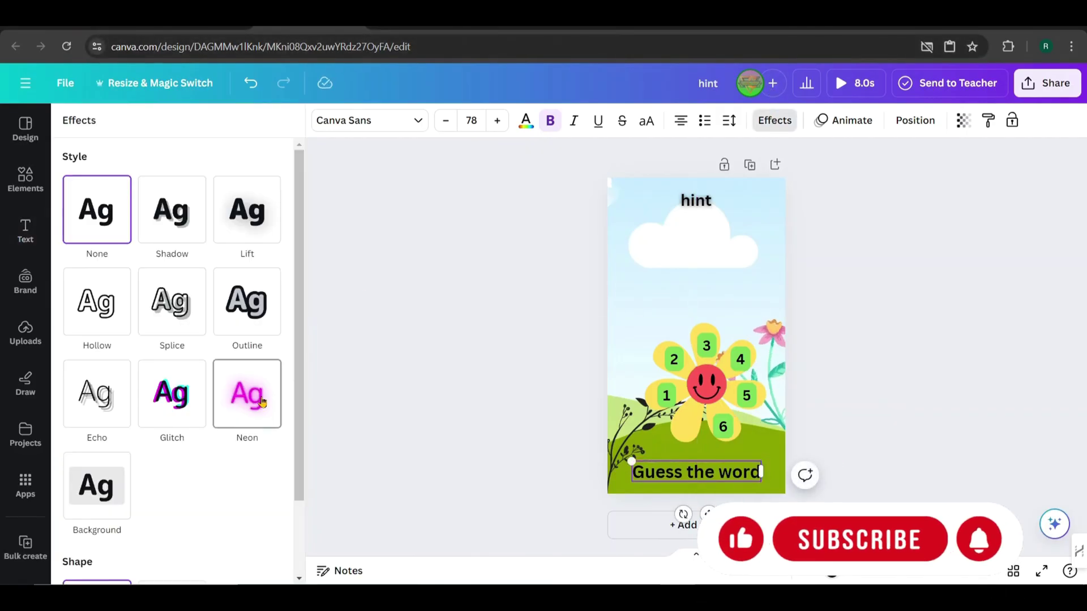
left_click(262, 401)
left_click(115, 542)
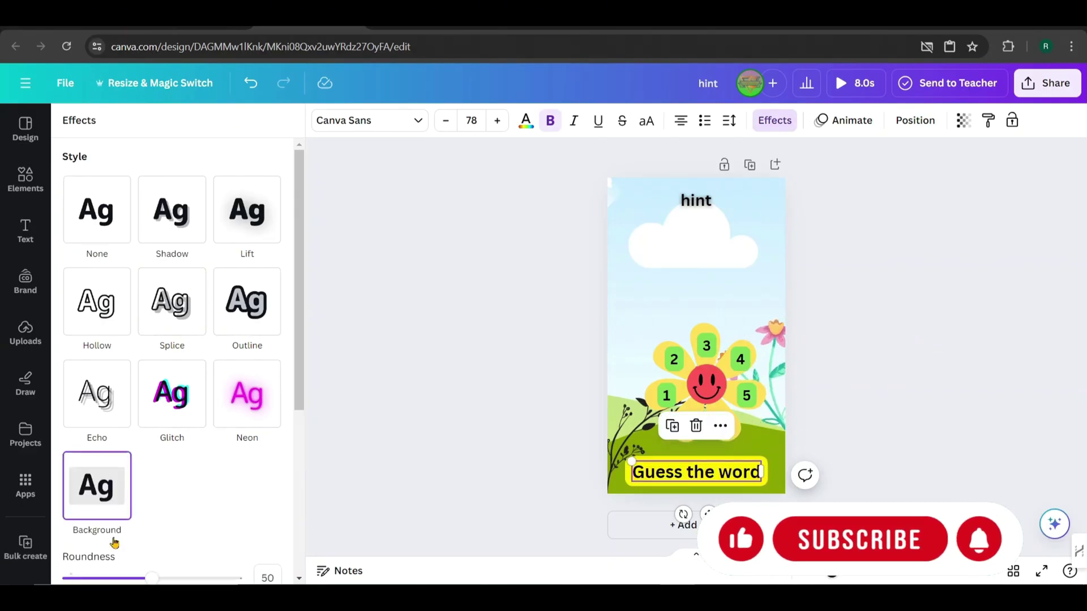
scroll(176, 498, "down", 4)
left_click(271, 492)
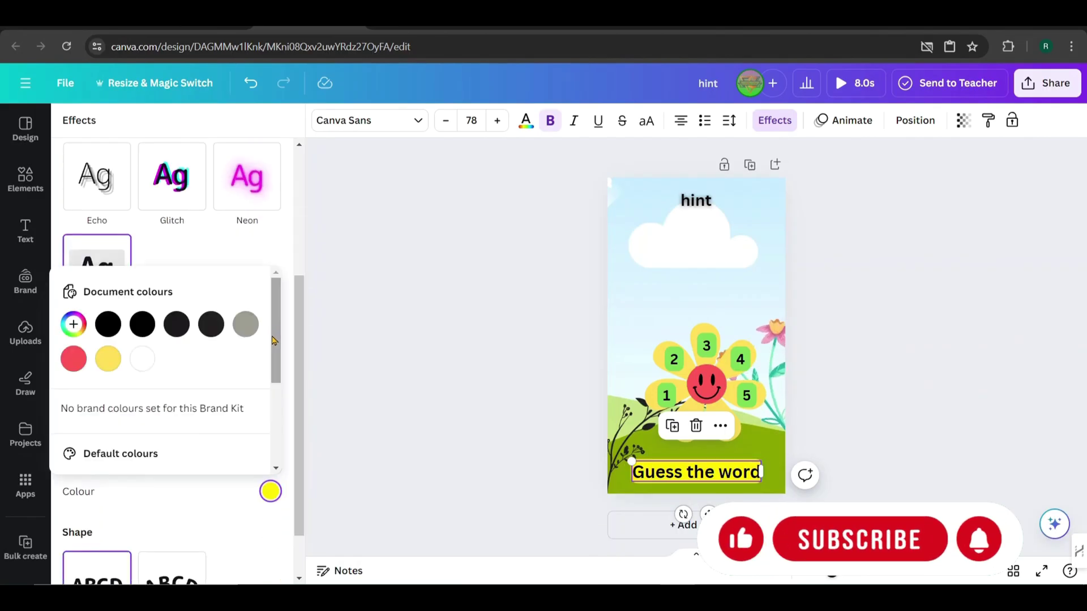
scroll(273, 351, "down", 2)
scroll(274, 351, "up", 2)
left_click(368, 324)
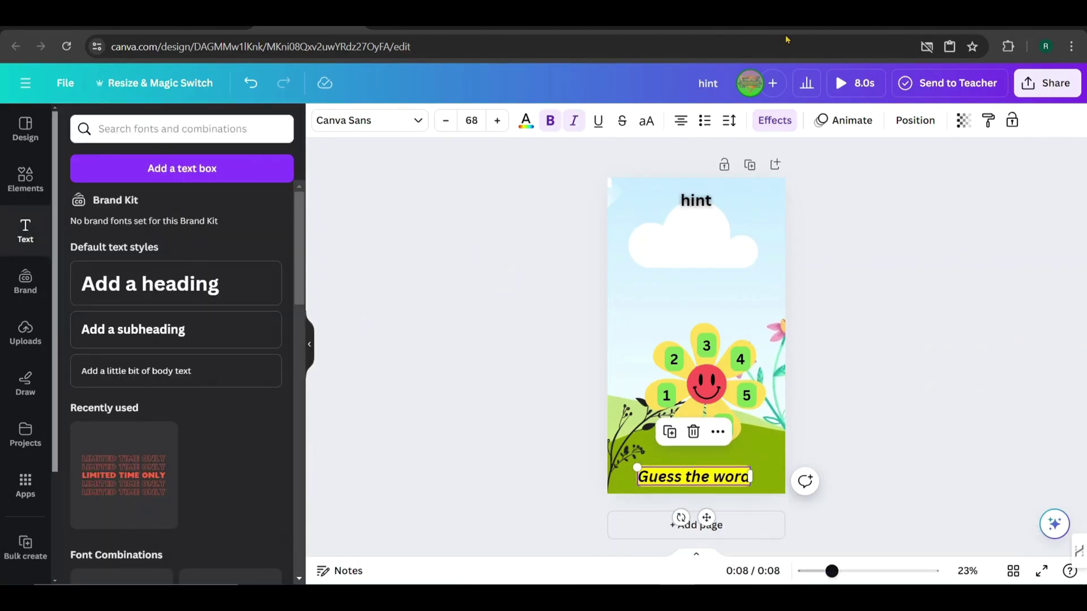
Apply the Flicker animation to the 'Guess the word' caption
left_click(846, 121)
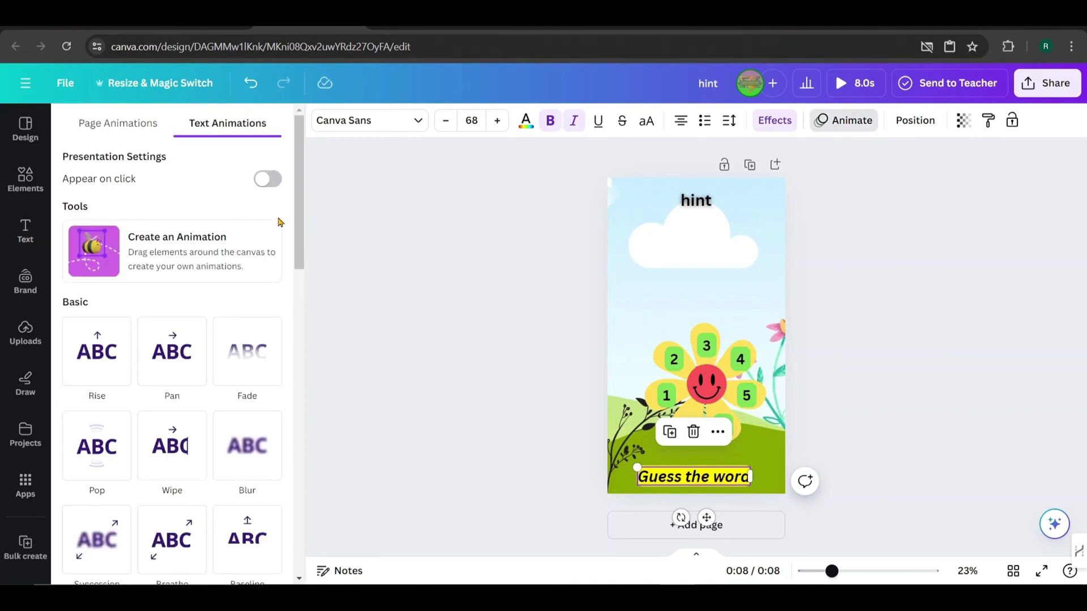
scroll(285, 340, "down", 15)
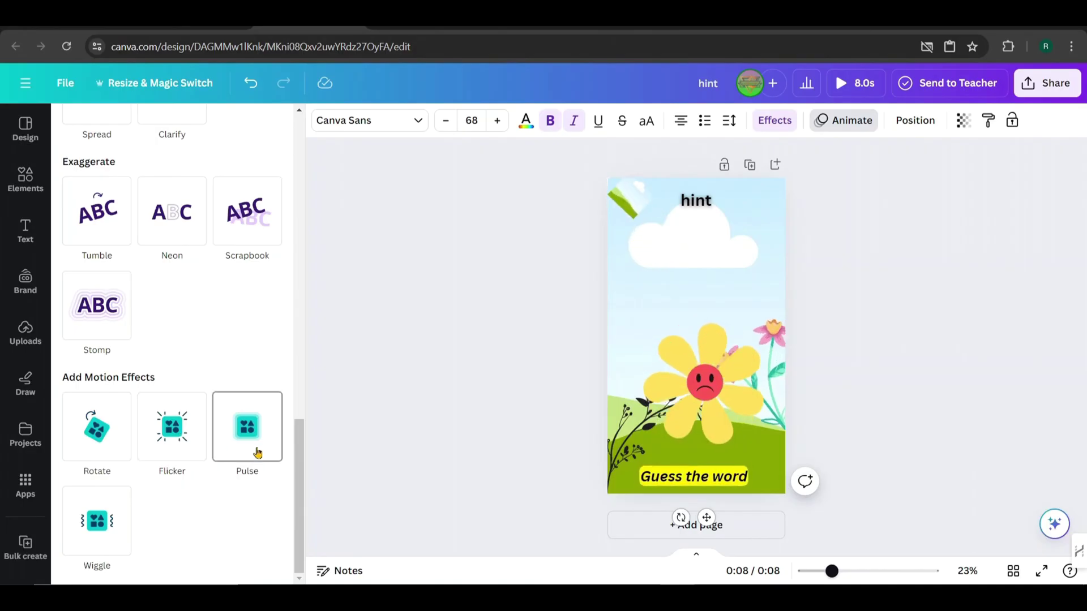
left_click(181, 446)
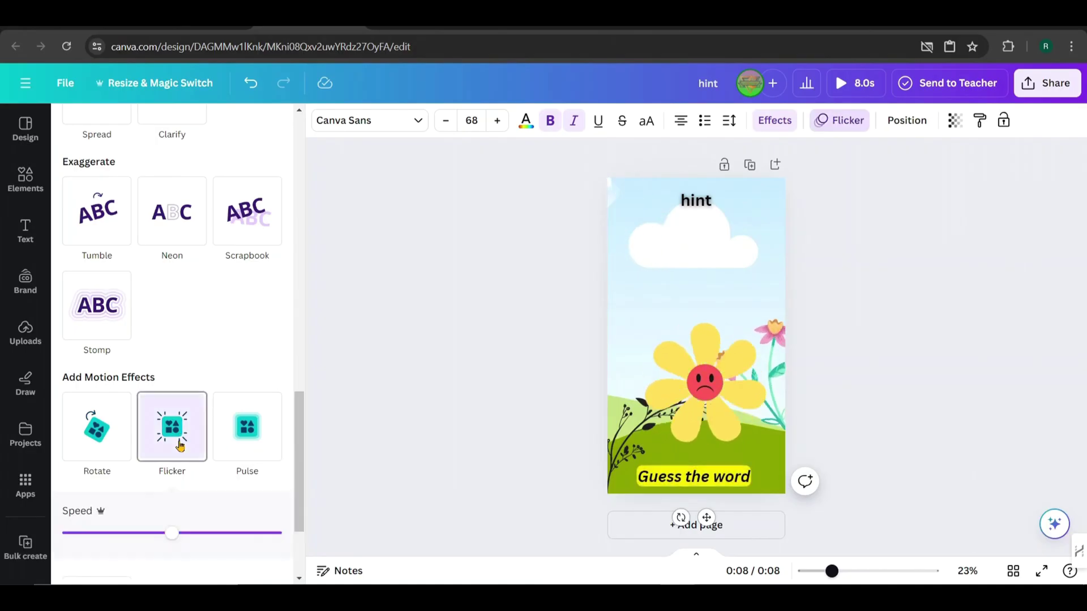
Give the hint text the Shift writing animation
left_click(706, 198)
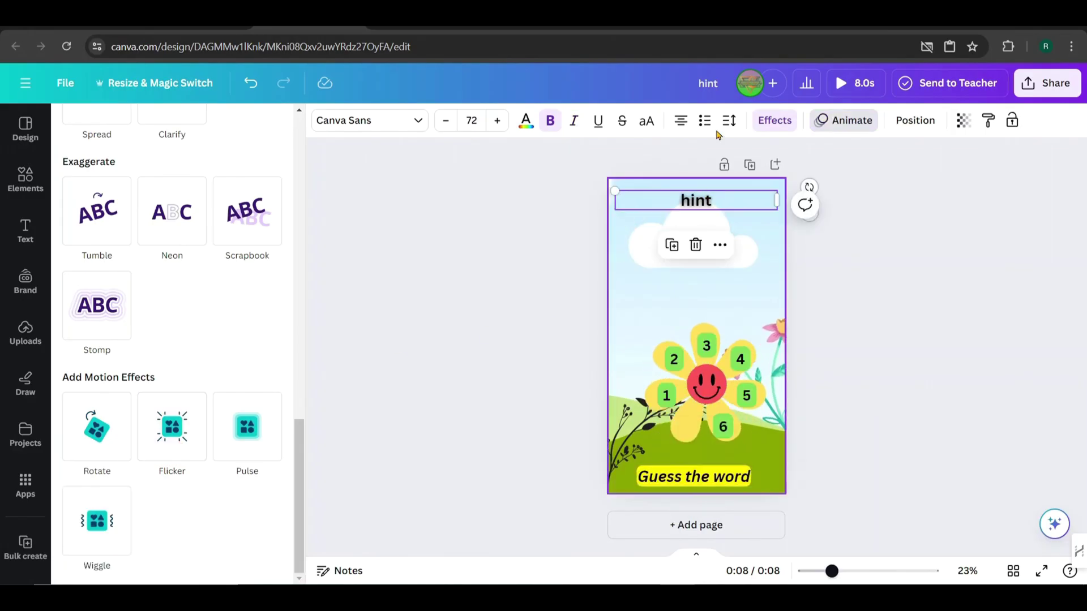
left_click(843, 121)
left_click(843, 121)
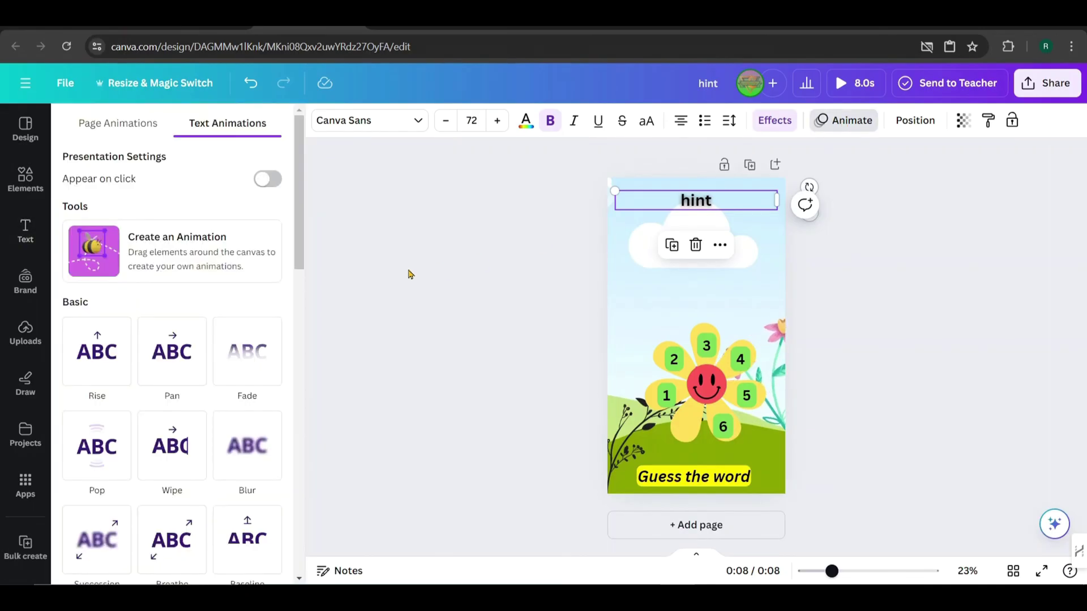
scroll(170, 272, "down", 6)
left_click(164, 291)
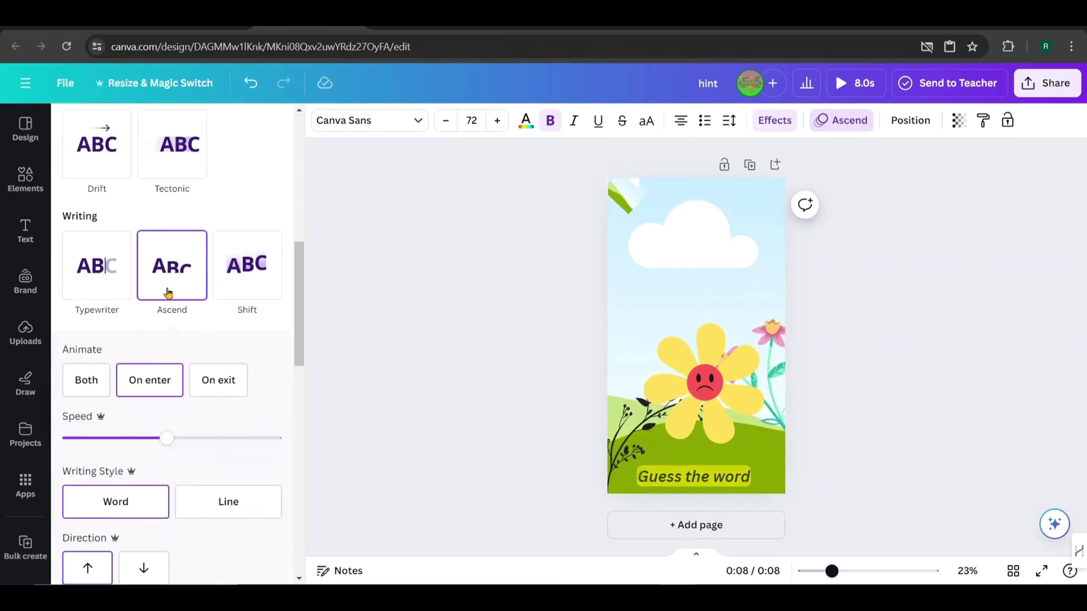
left_click(238, 275)
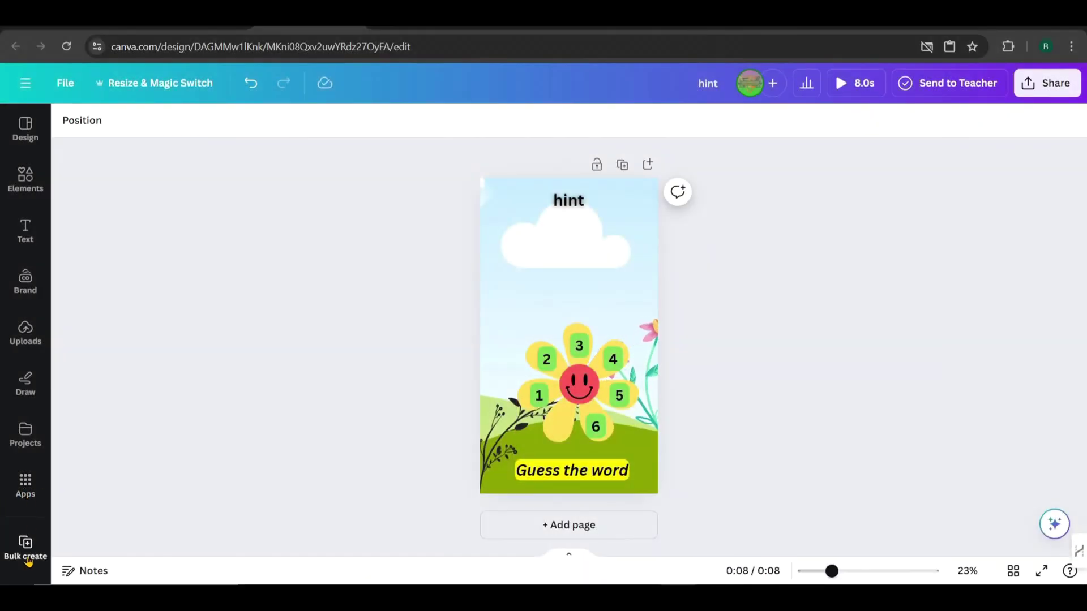
Generate 20 designs from the data into a 2:40 '(Bulk 1) hint' video and play it
left_click(35, 558)
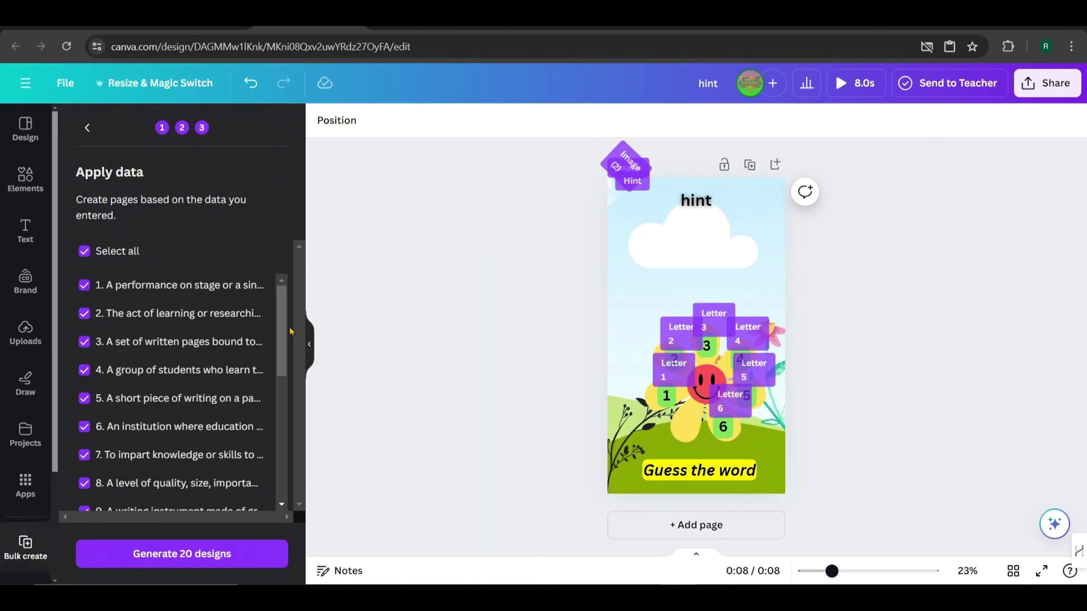
left_click(192, 558)
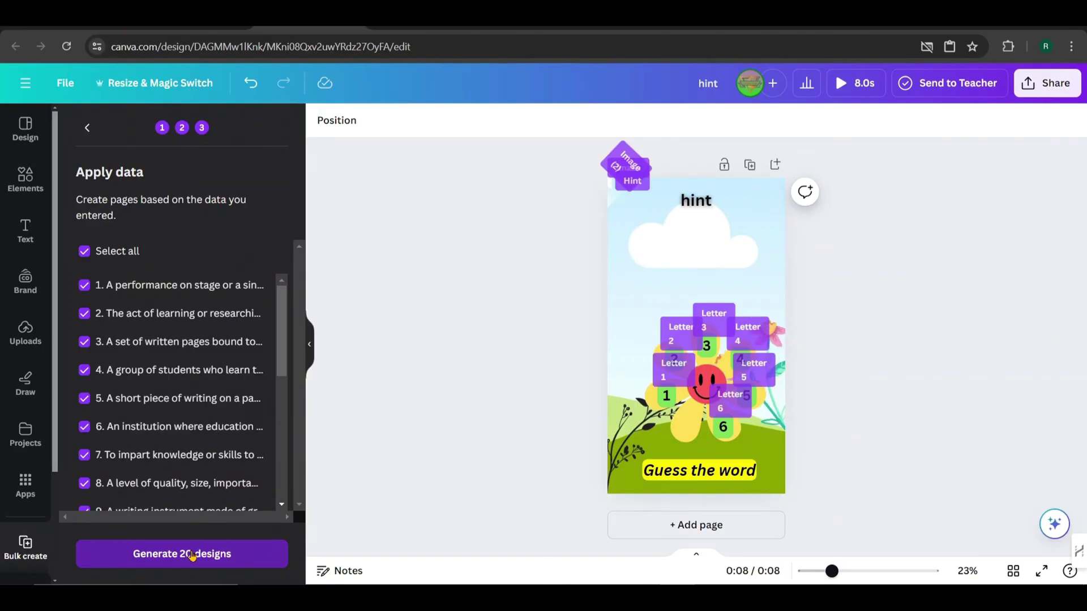
left_click(192, 555)
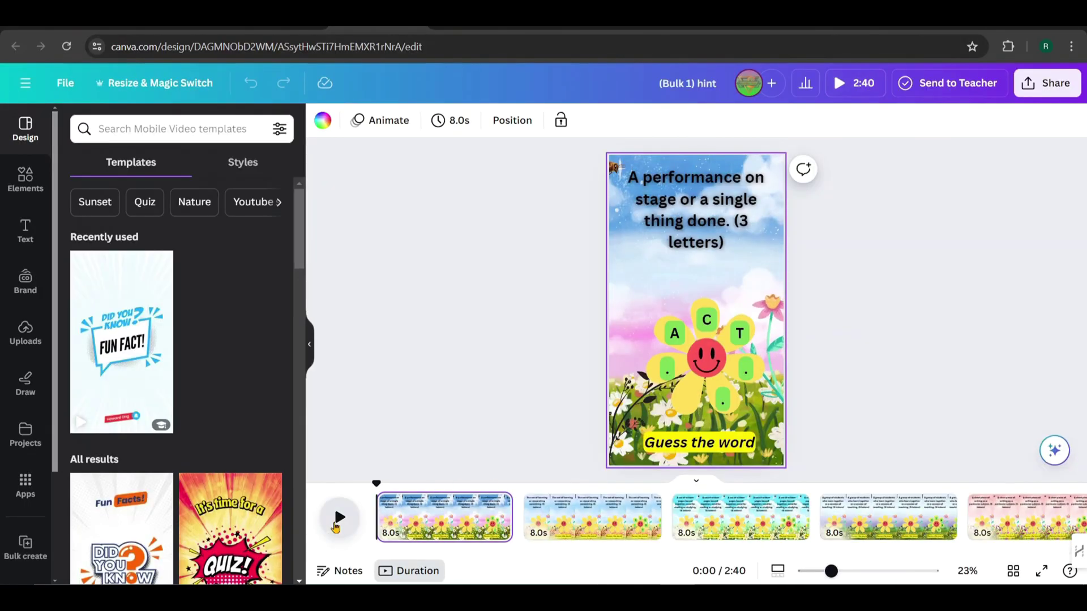
left_click(336, 526)
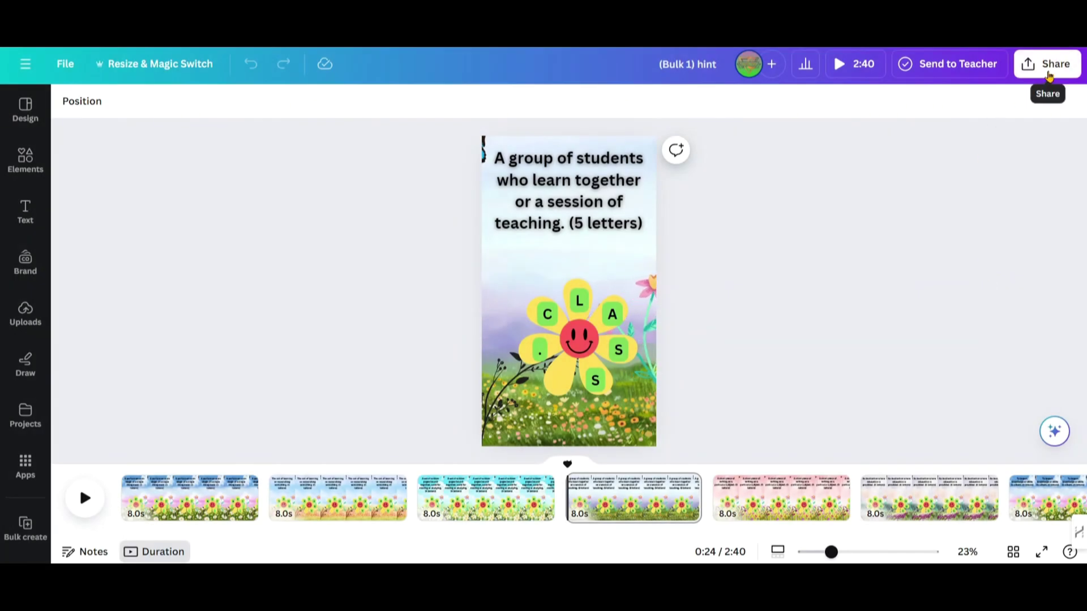
Download all 20 pages as separate 1080p MP4 files
left_click(1049, 75)
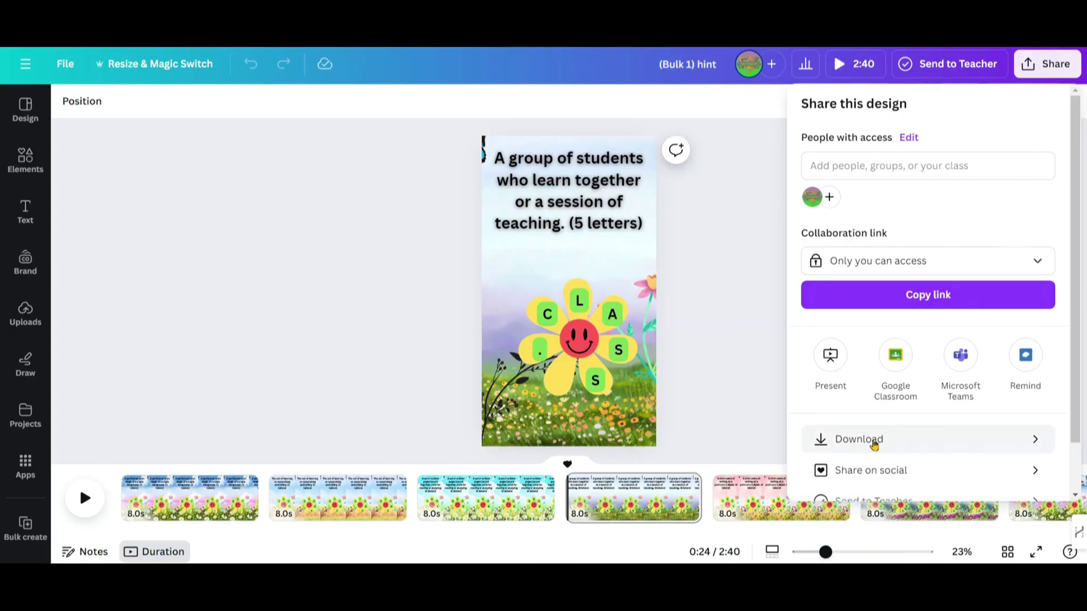
left_click(875, 443)
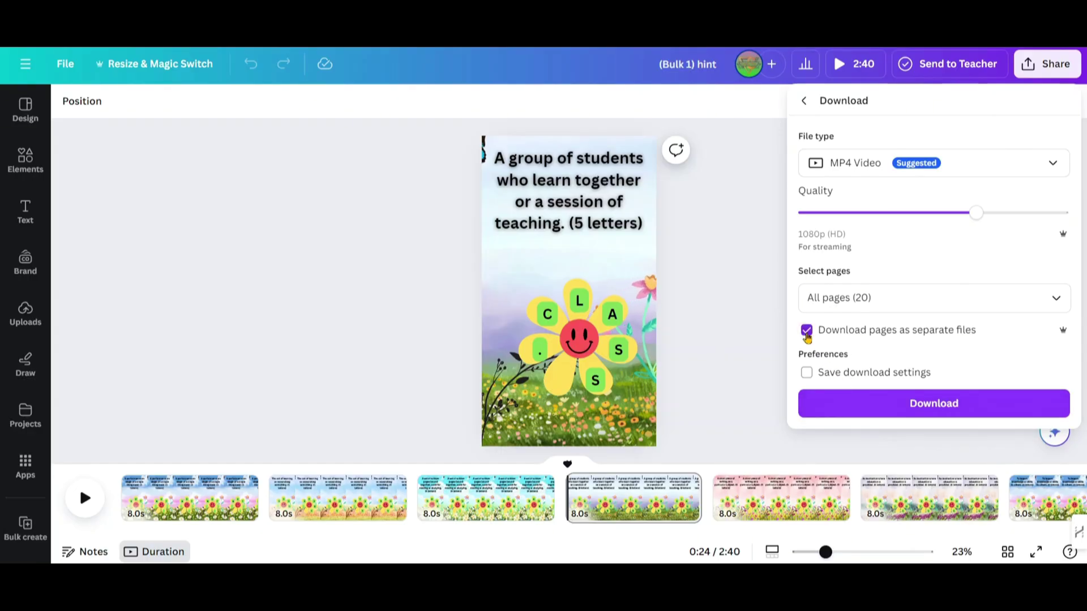
left_click(854, 401)
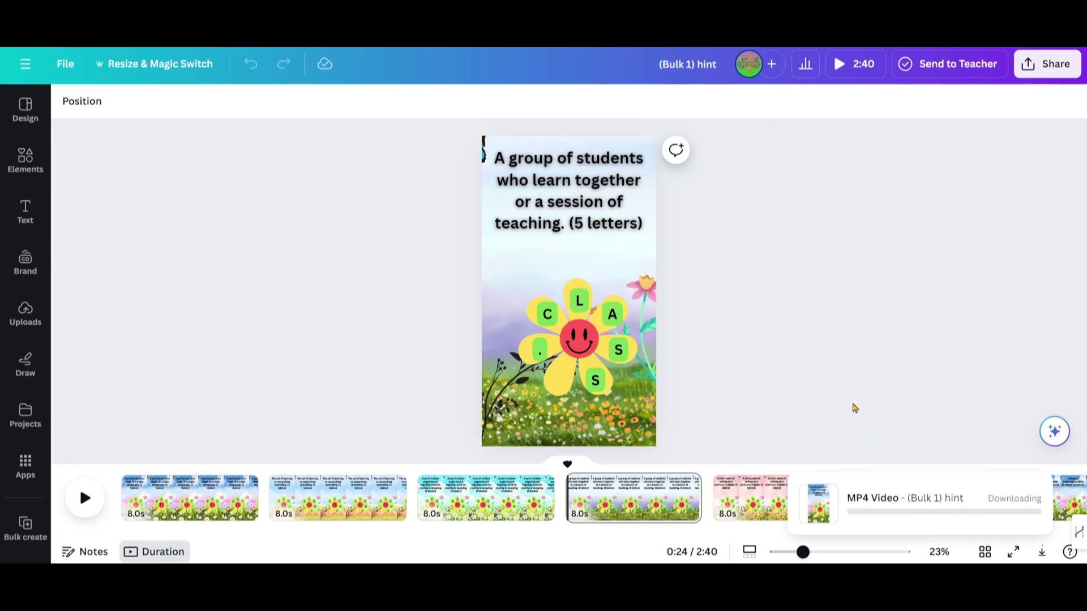